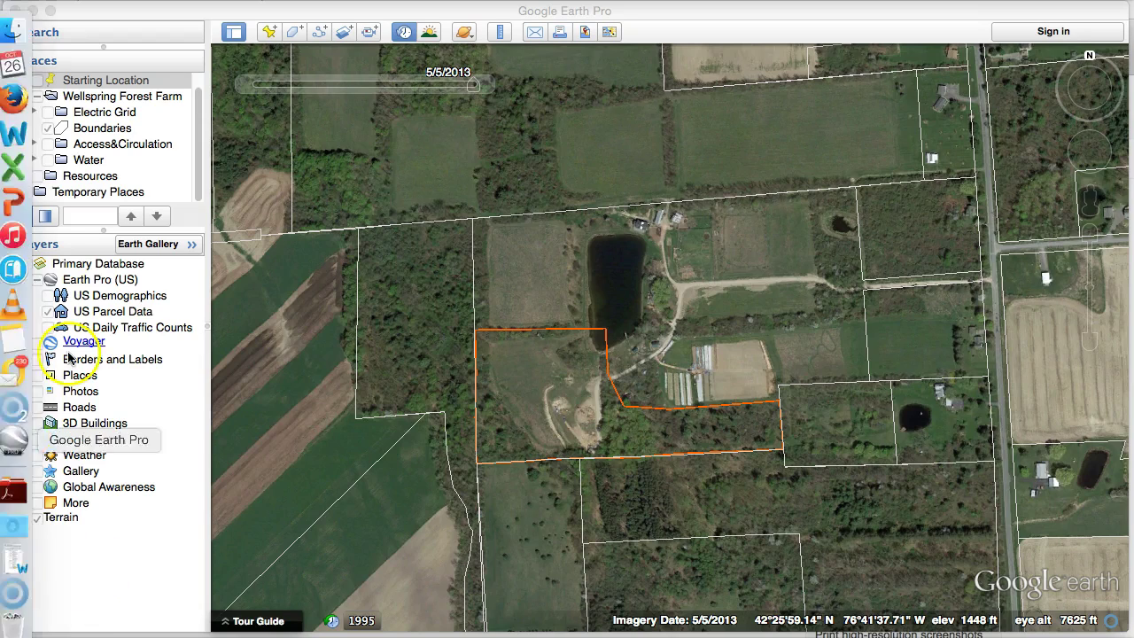
Move the map away from the farm to the lake and collapse the Layers section of the sidebar
click(118, 80)
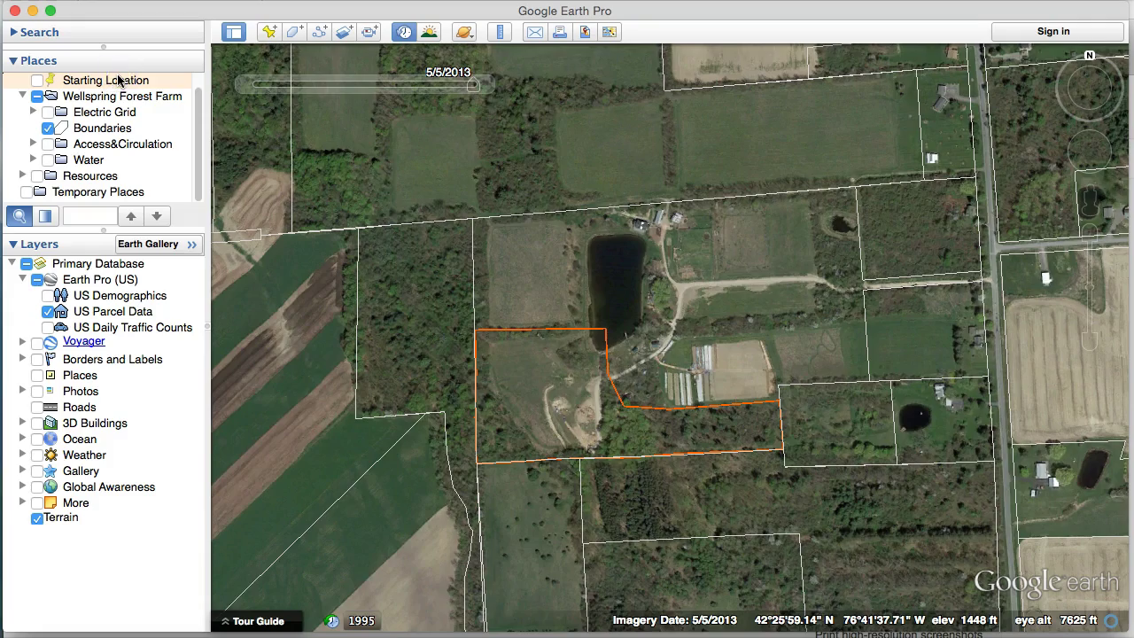
scroll(567, 405, down, 5)
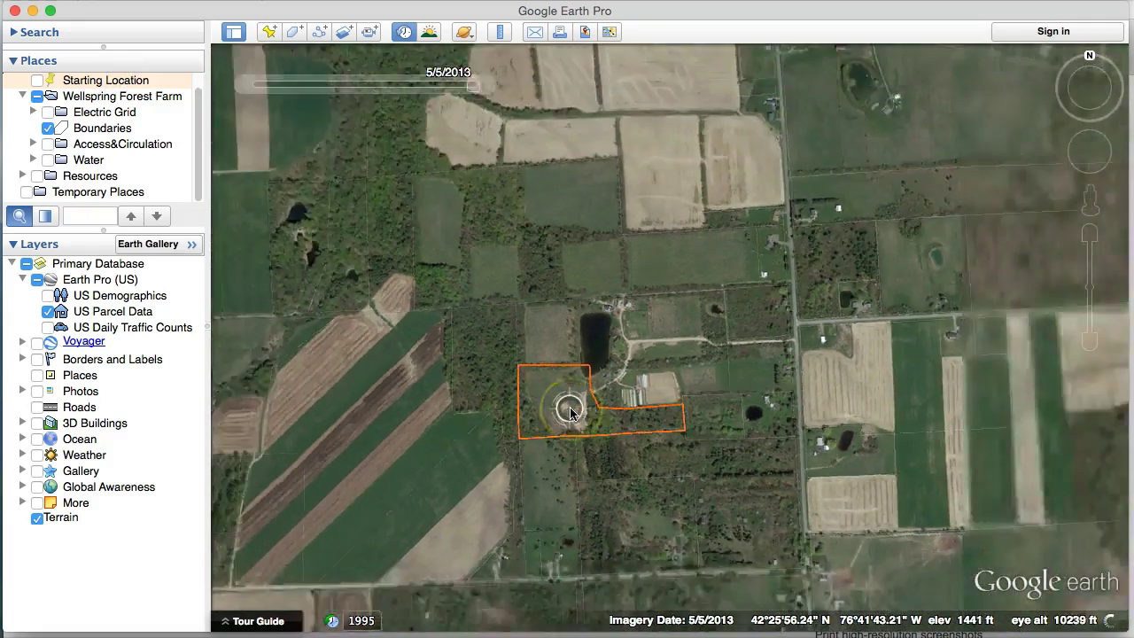
drag(617, 508, 739, 188)
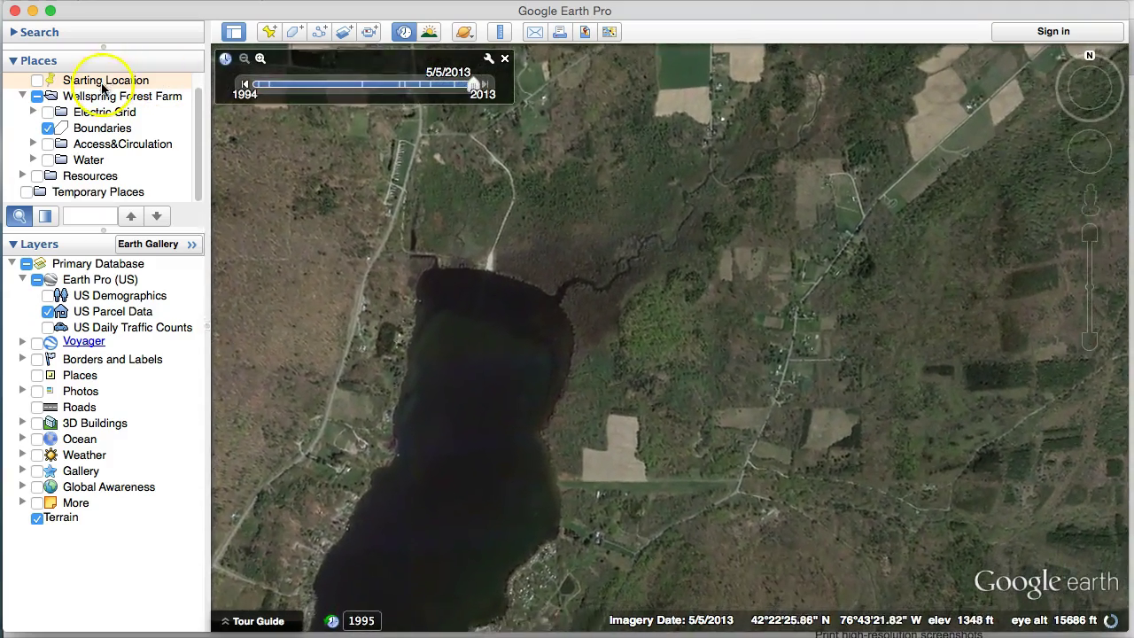
click(11, 244)
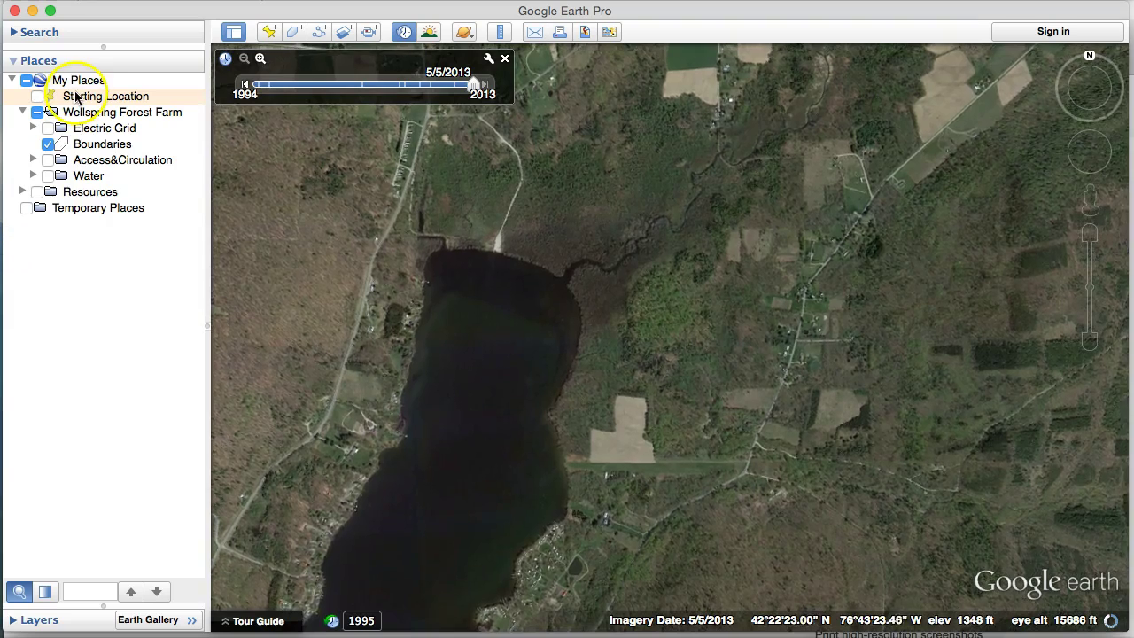
Look up the option for setting the start location and fly the map back to the saved Starting Location
click(257, 0)
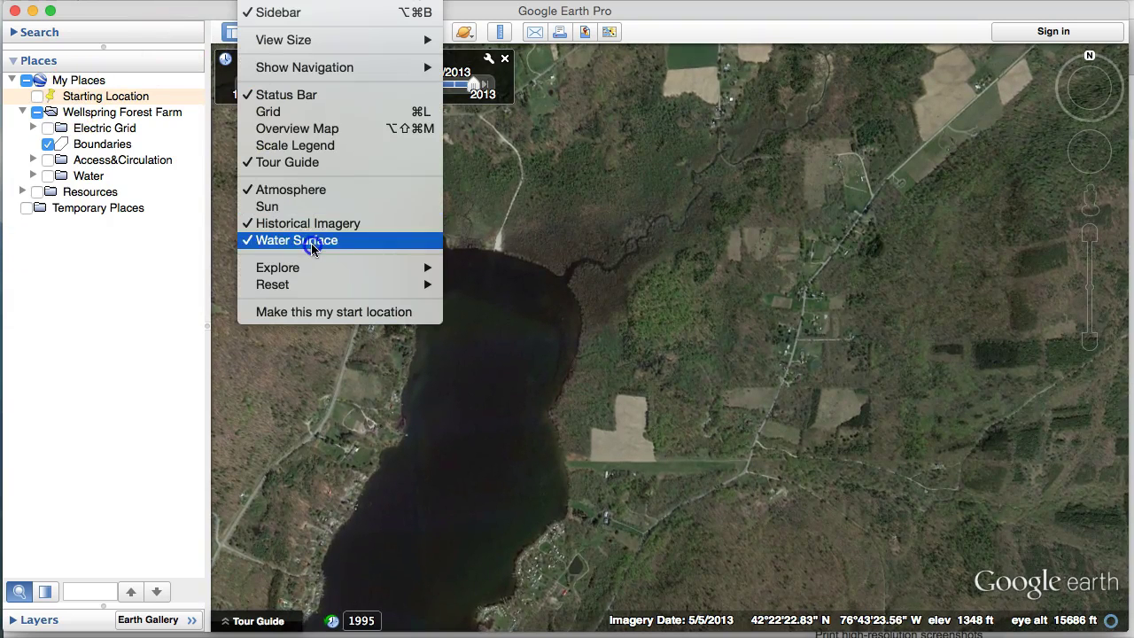
click(114, 97)
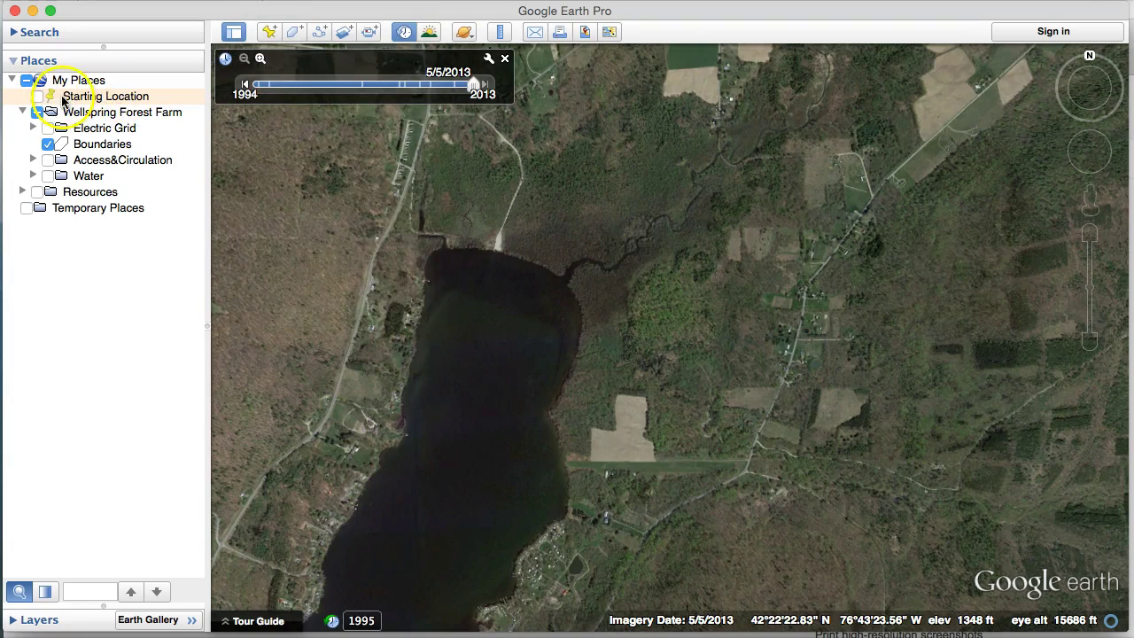
double_click(80, 98)
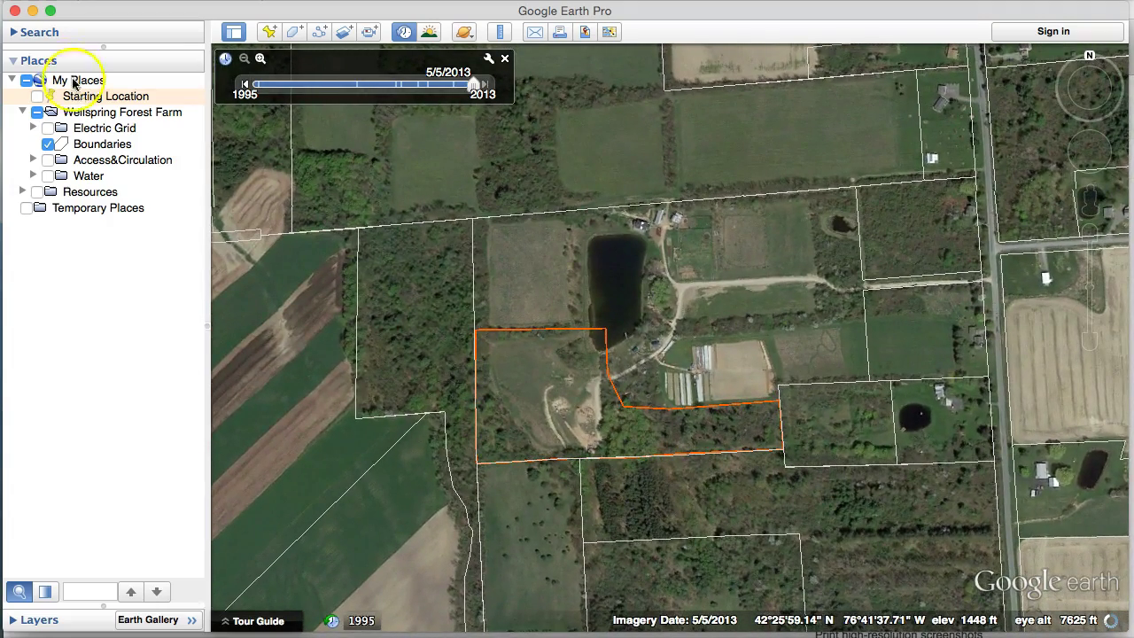
Search for the farm's street address using the first suggested match, and clear the search result
click(15, 34)
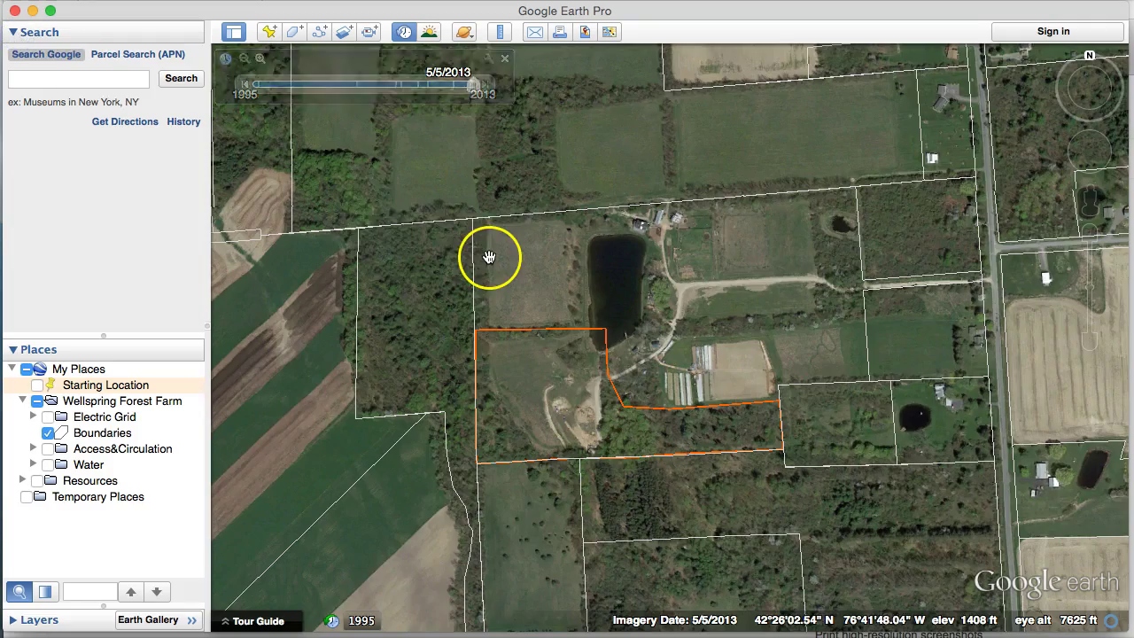
drag(488, 256, 593, 289)
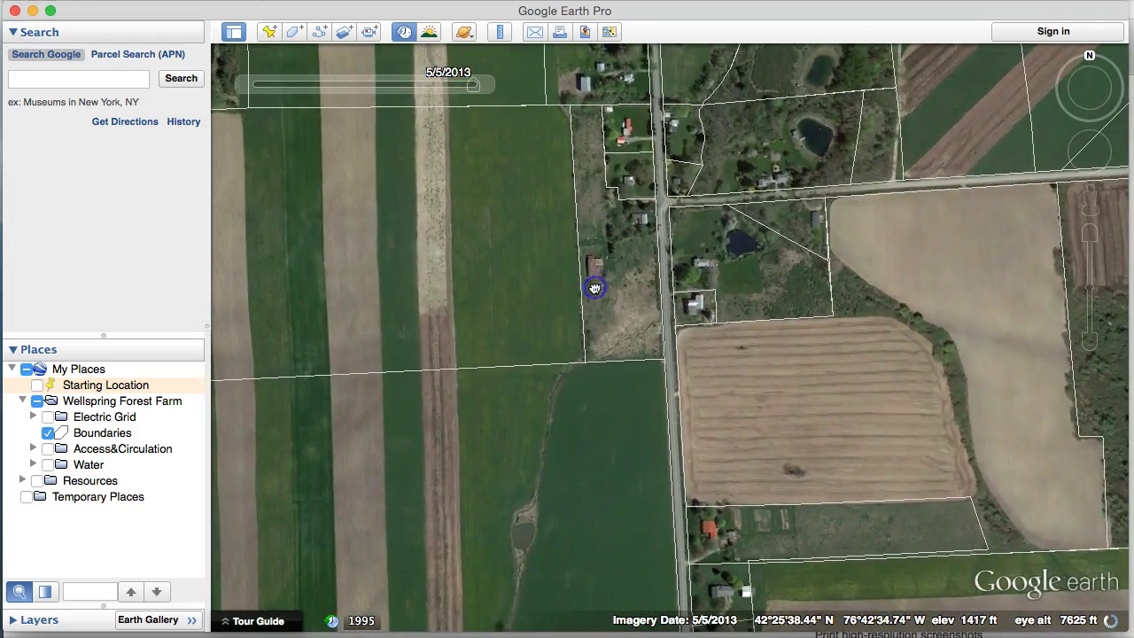
click(95, 81)
text(6164)
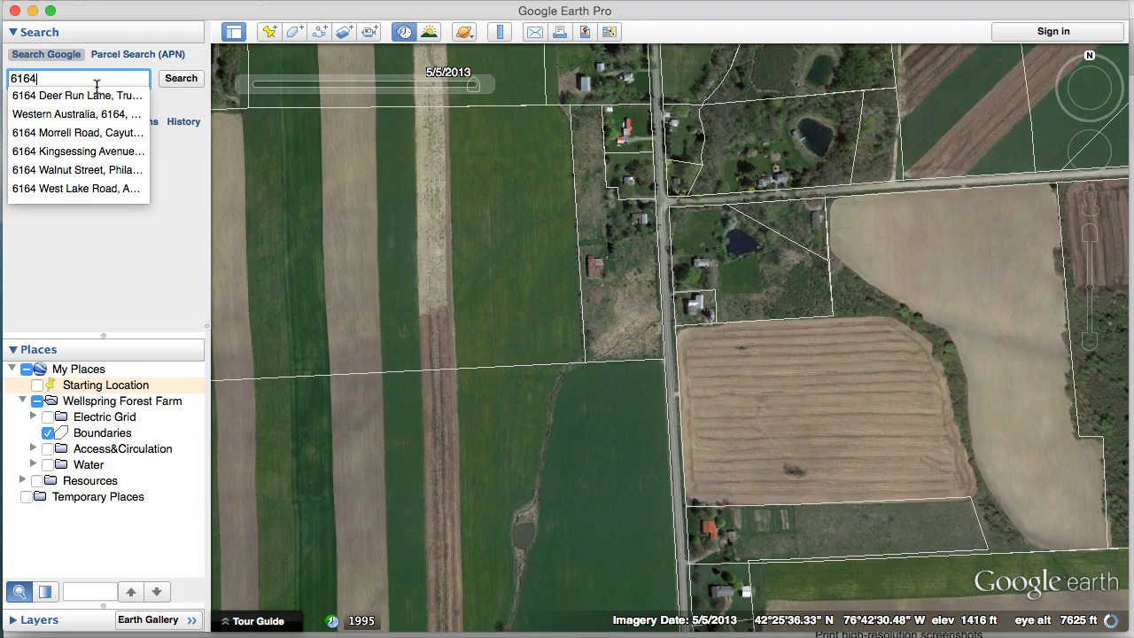
key(Down)
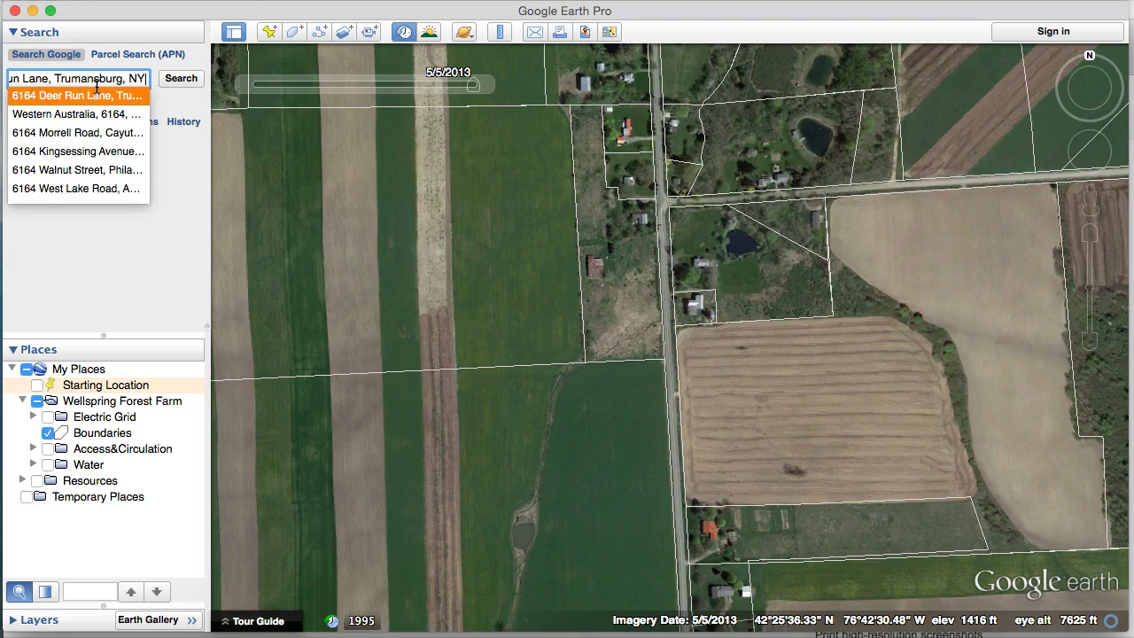
key(Return)
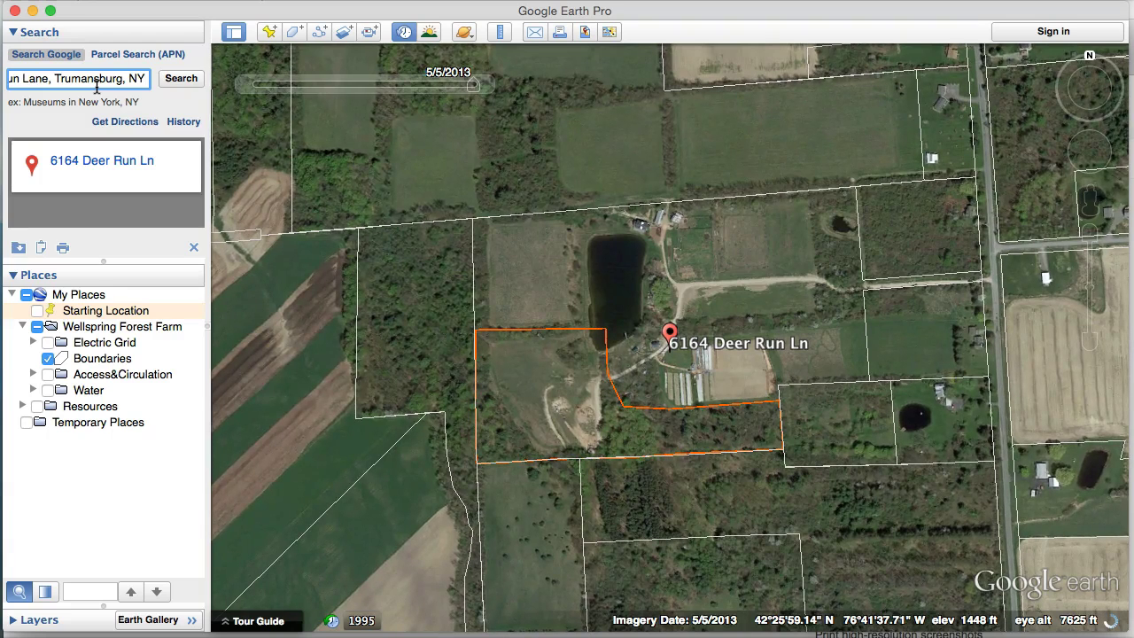
click(193, 248)
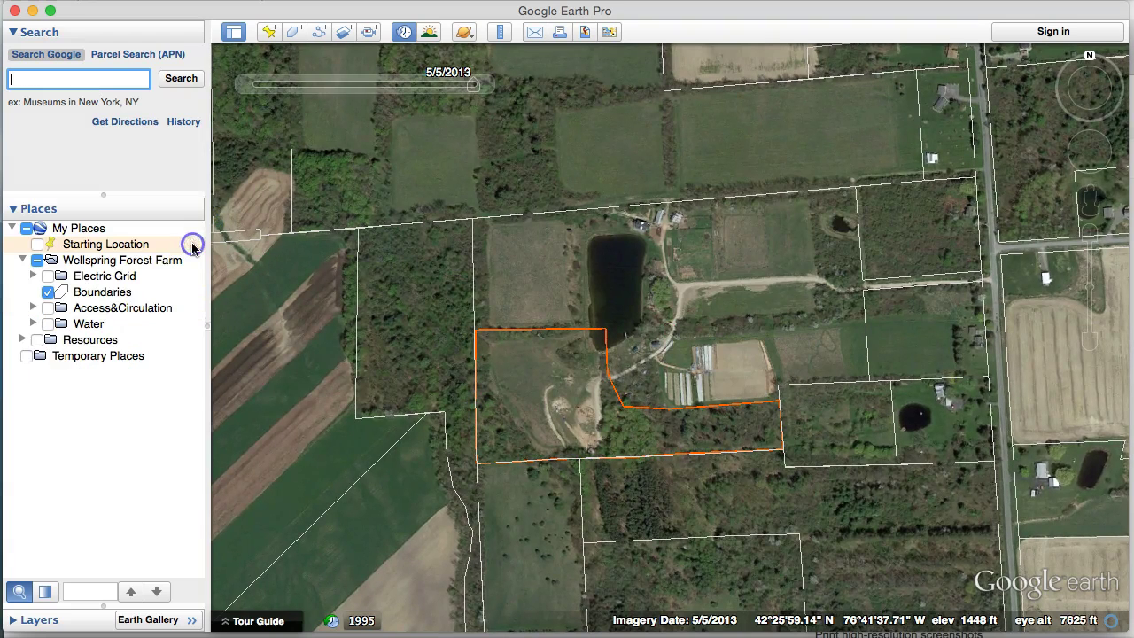
click(14, 33)
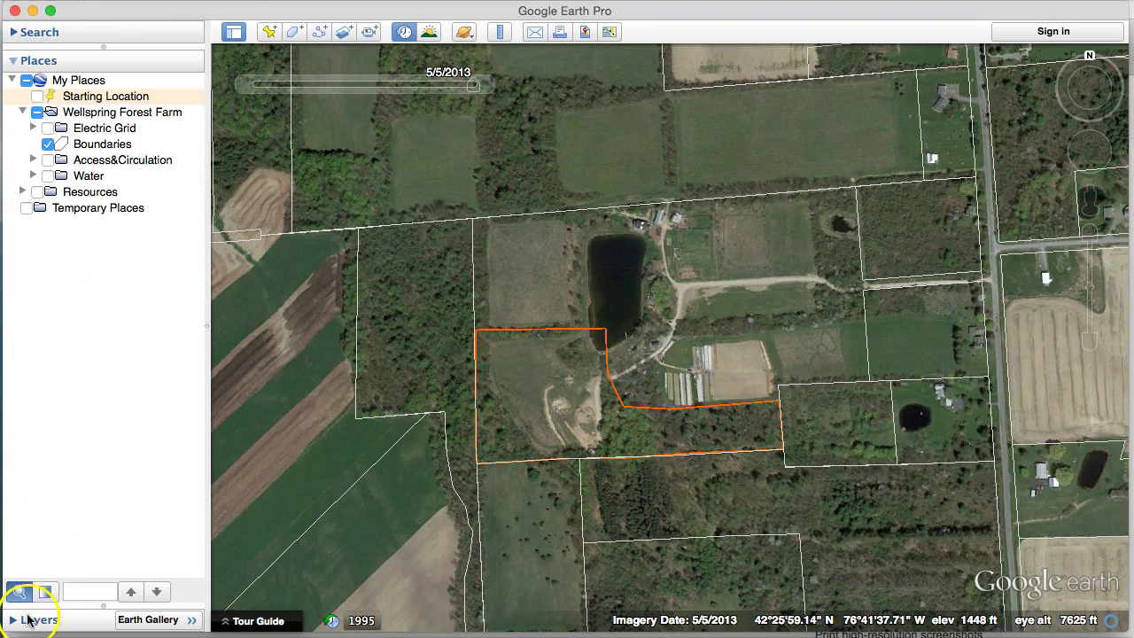
Collapse the Wellspring Forest Farm folder in Places
click(20, 592)
click(25, 113)
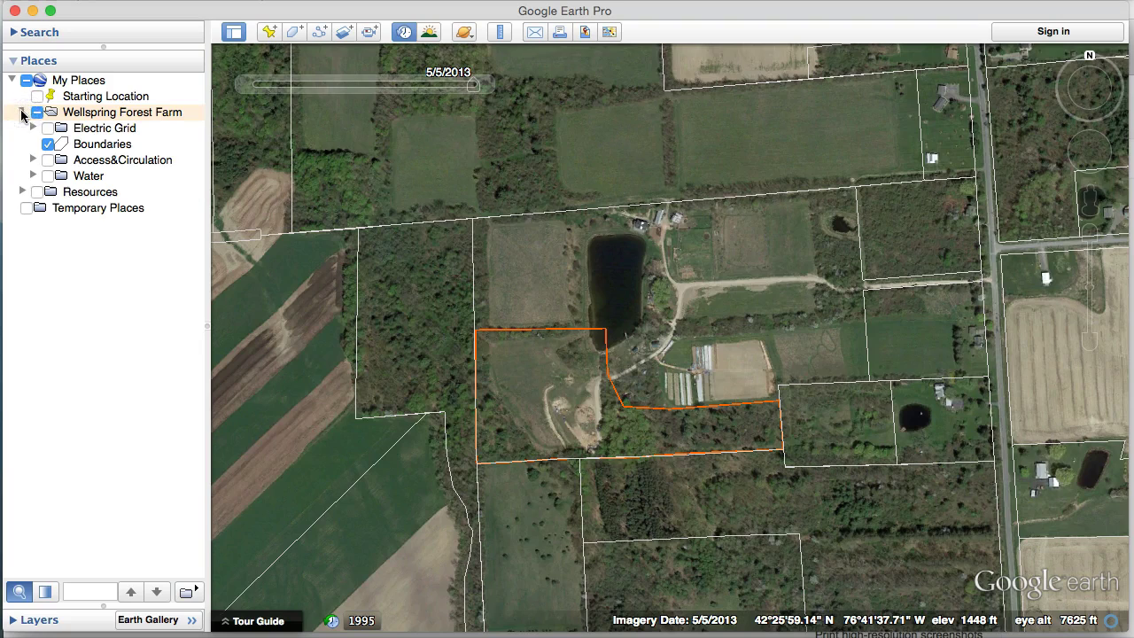
click(24, 112)
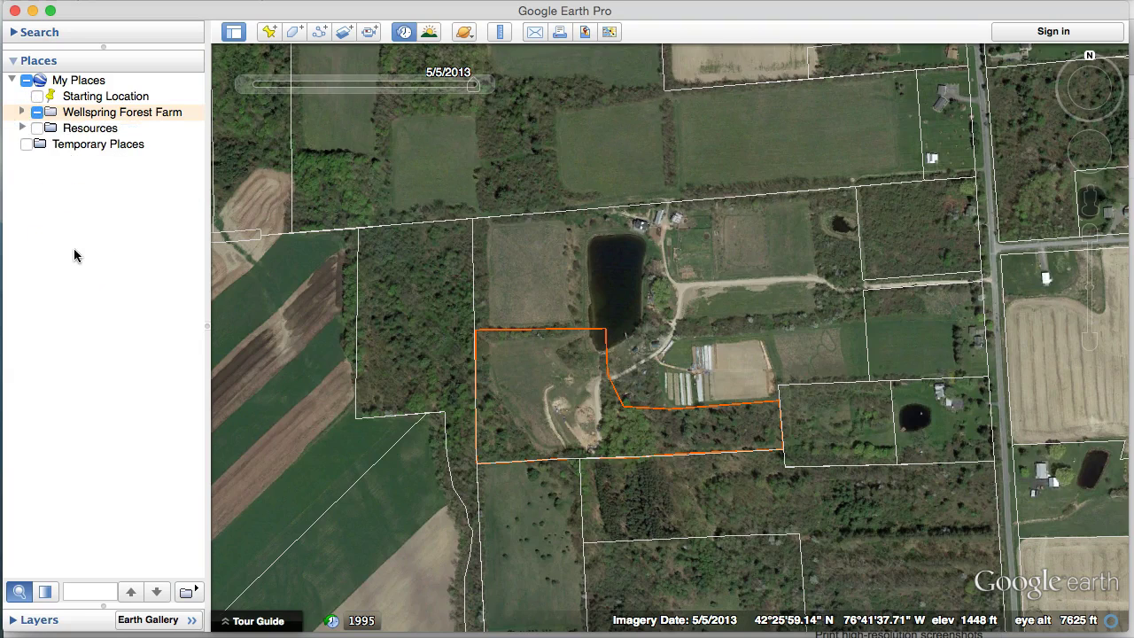
Select Temporary Places and My Places, collapsing and re-expanding the My Places folder
click(74, 148)
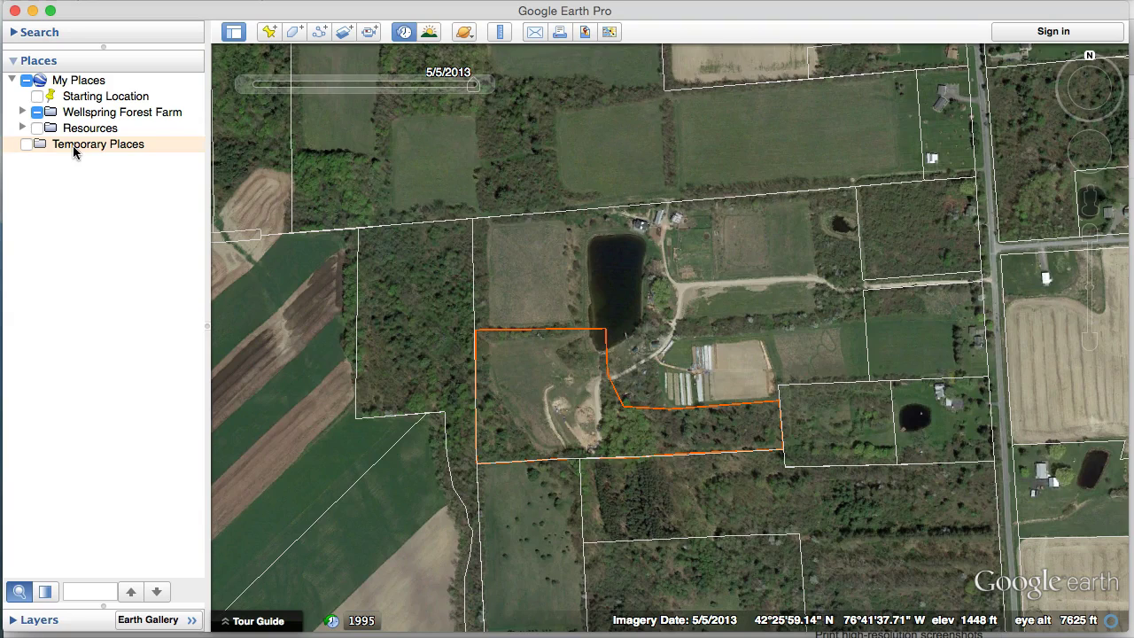
click(84, 80)
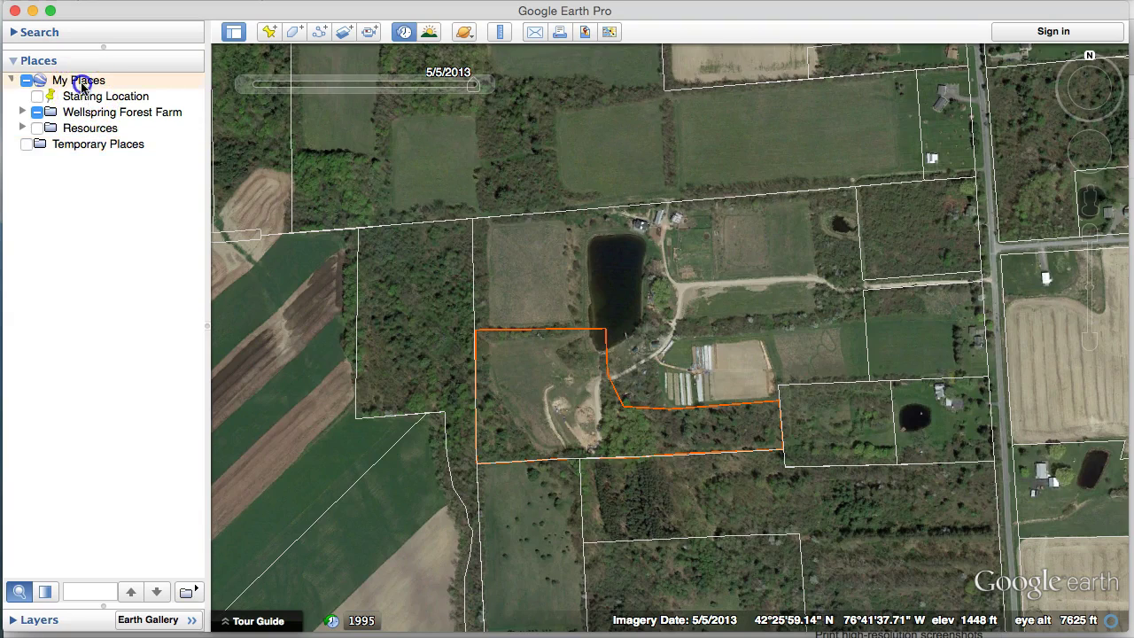
click(12, 80)
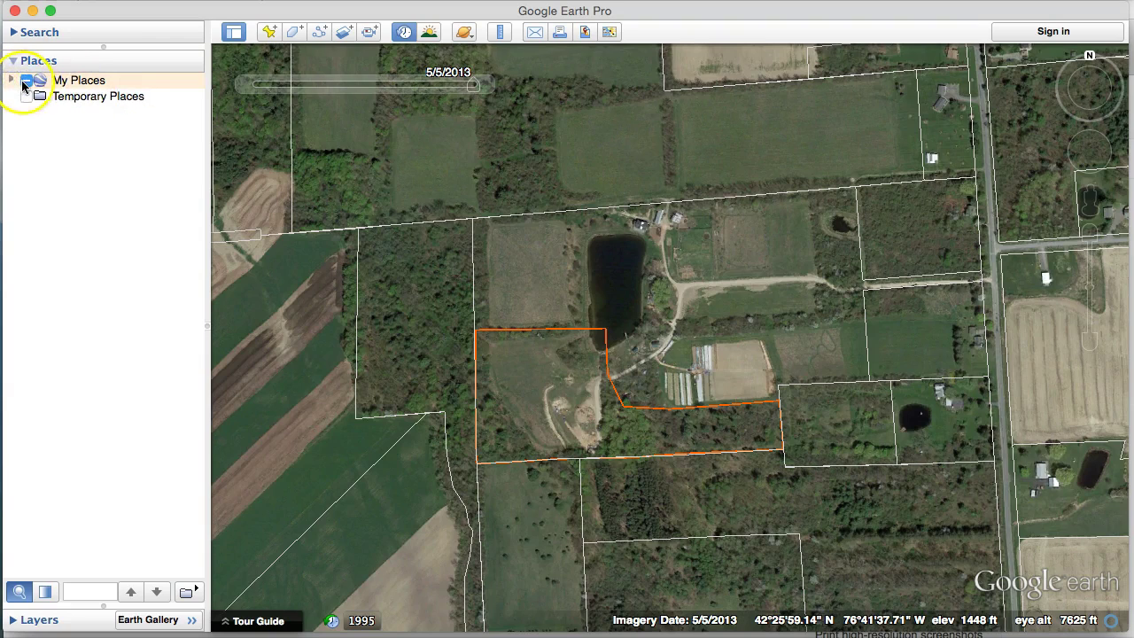
click(13, 80)
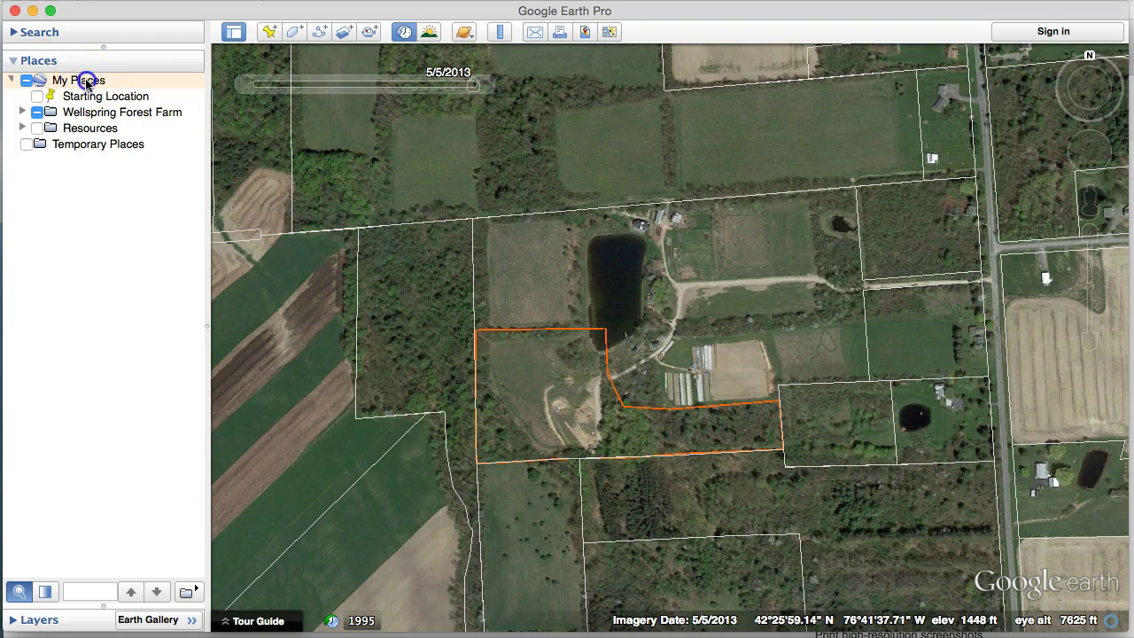
Save My Places with its folder collapsed, and expand the folder again
click(10, 80)
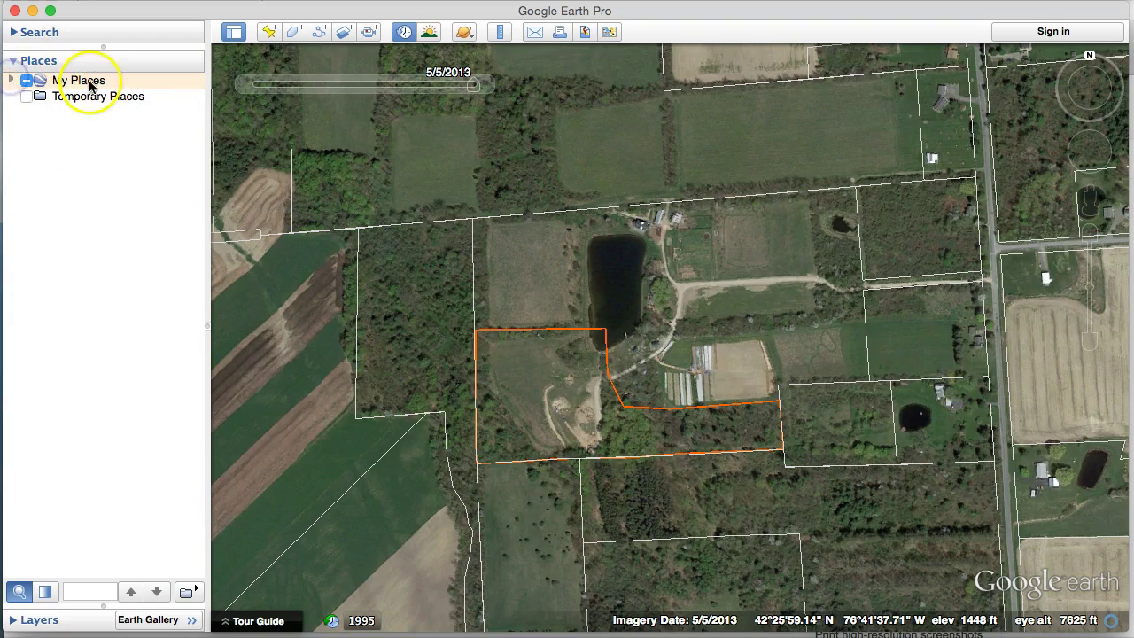
click(182, 0)
mouse_move(194, 12)
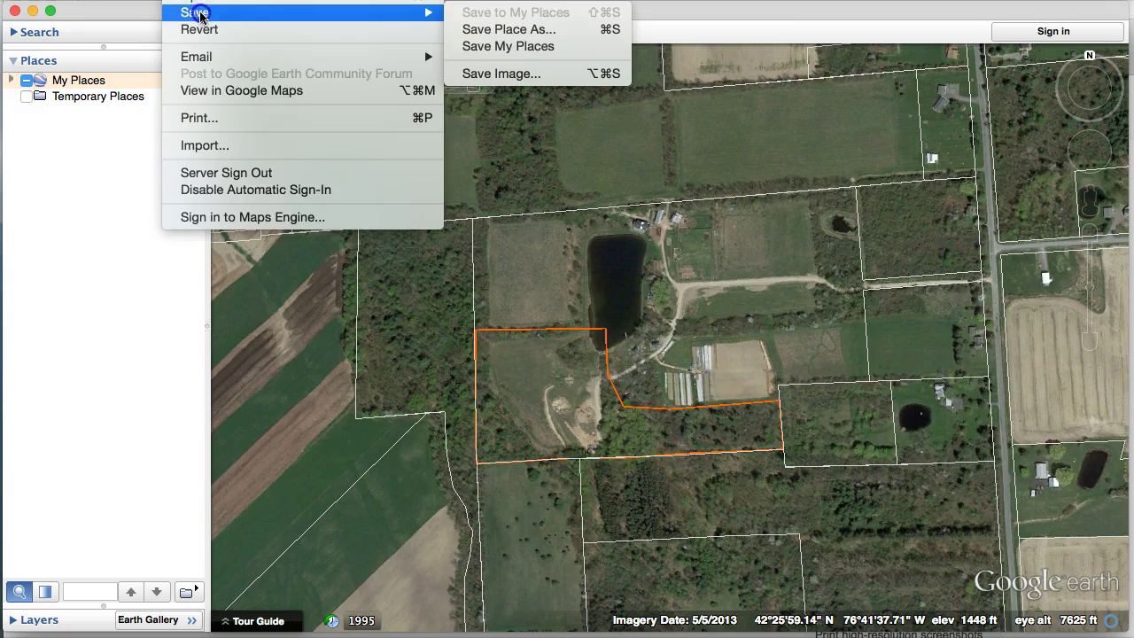
click(533, 49)
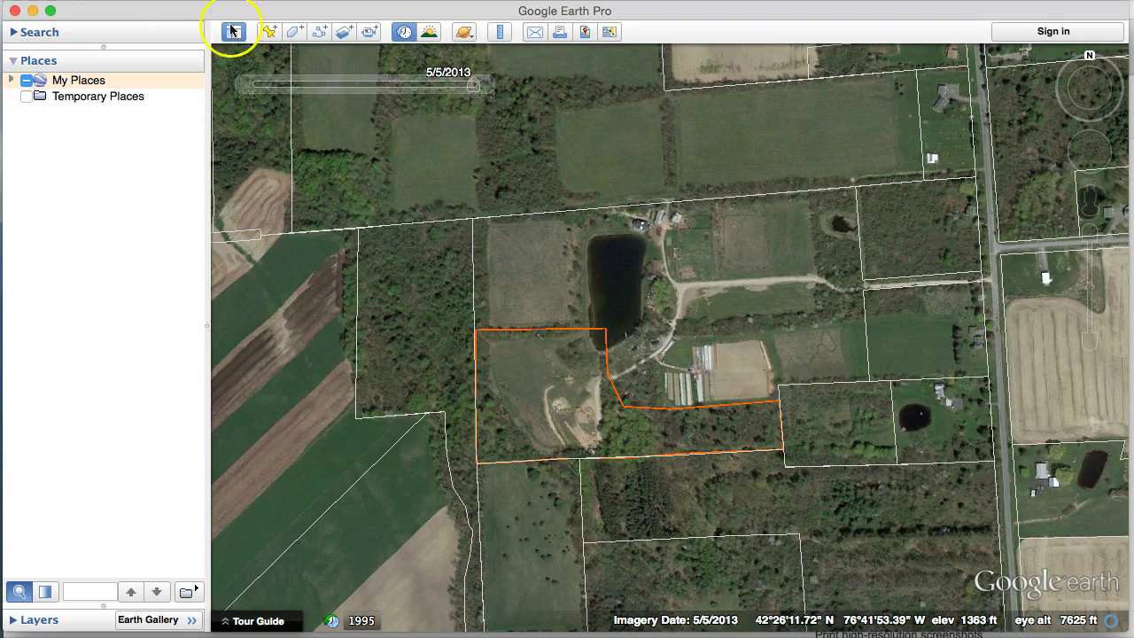
click(12, 80)
click(41, 165)
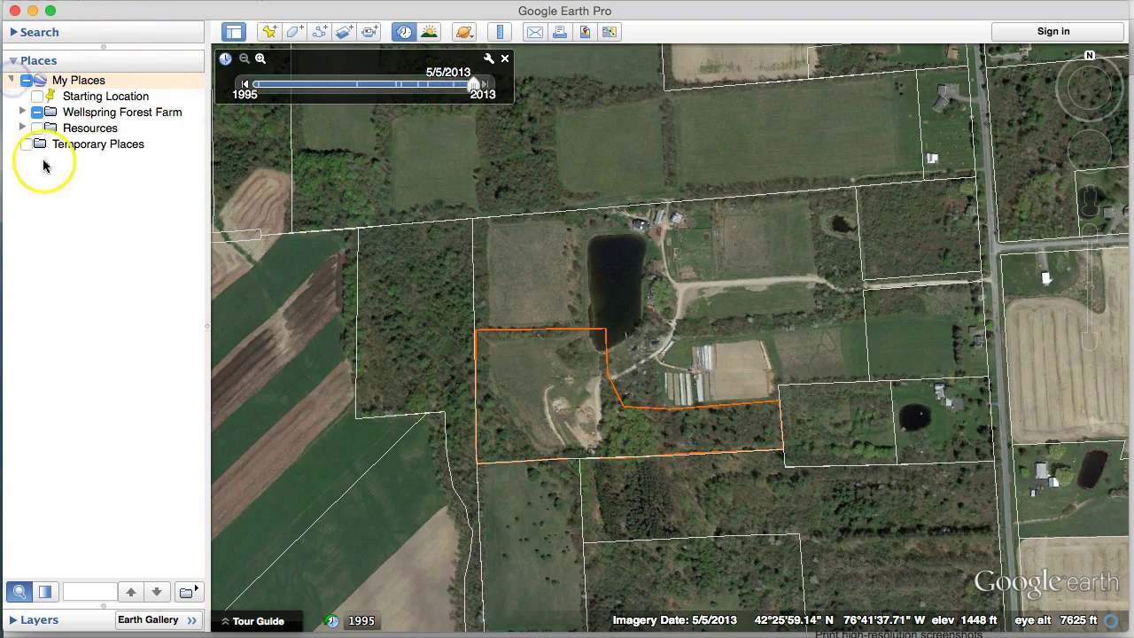
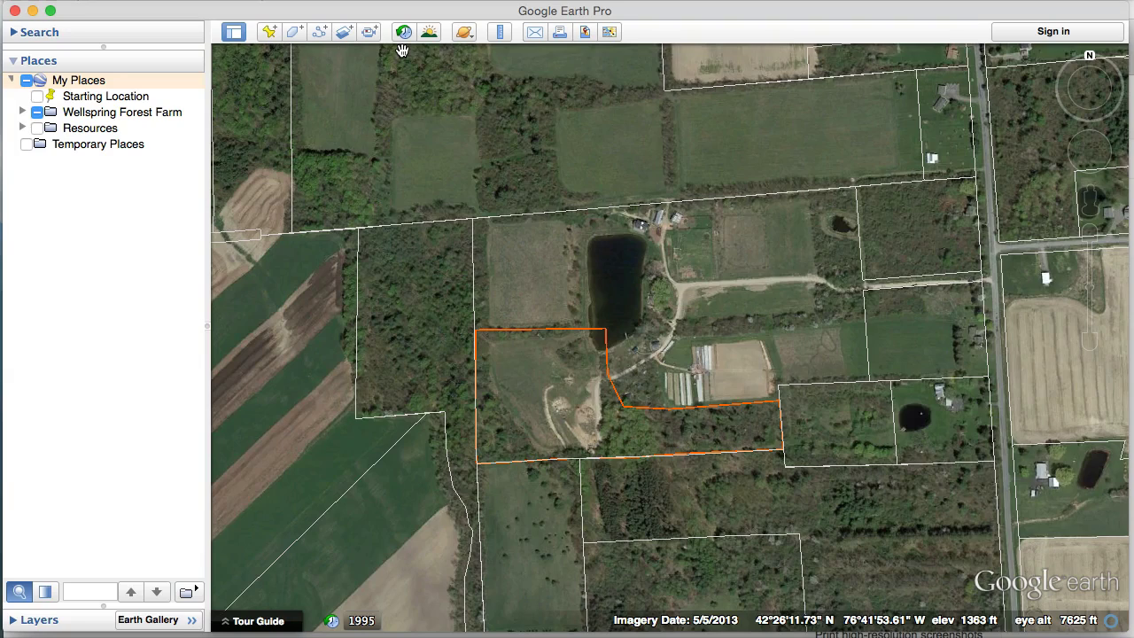
Examine the orange-outlined farm parcel south of the pond up close in a tilted view
double_click(608, 475)
middle_drag(606, 478, 602, 420)
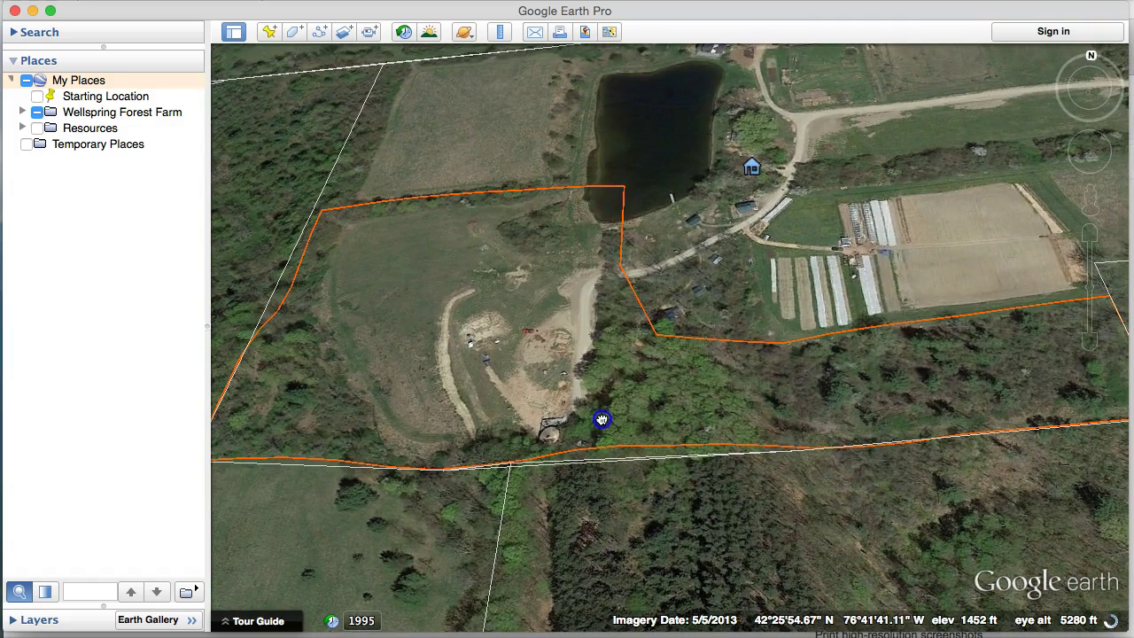
click(462, 296)
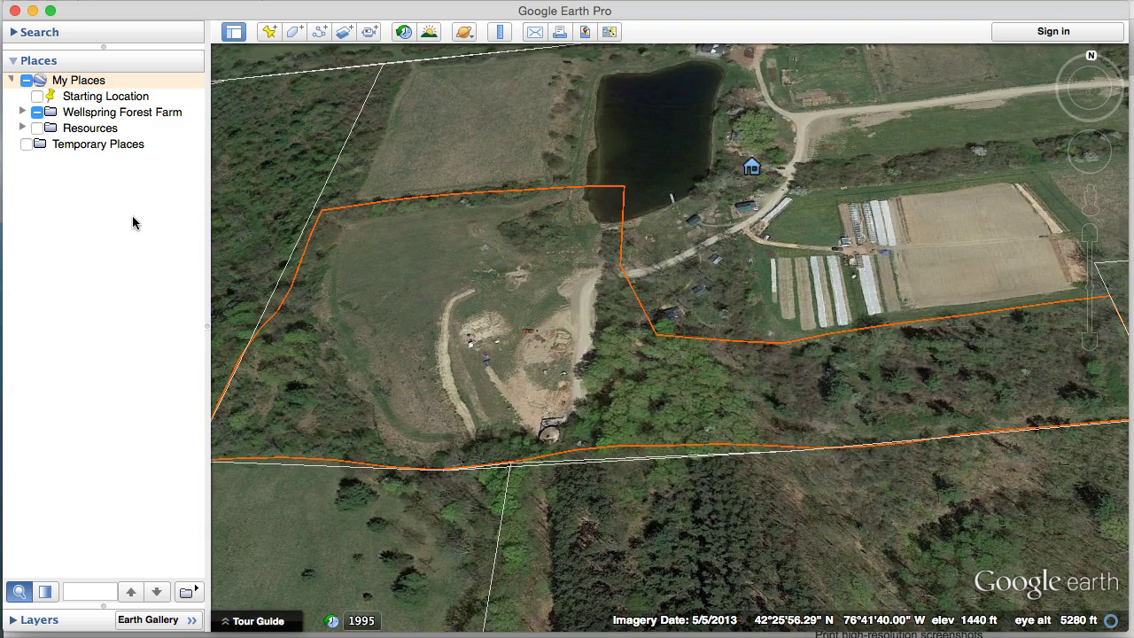
Expand the Wellspring Forest Farm folder and hide its Boundaries overlay
click(102, 113)
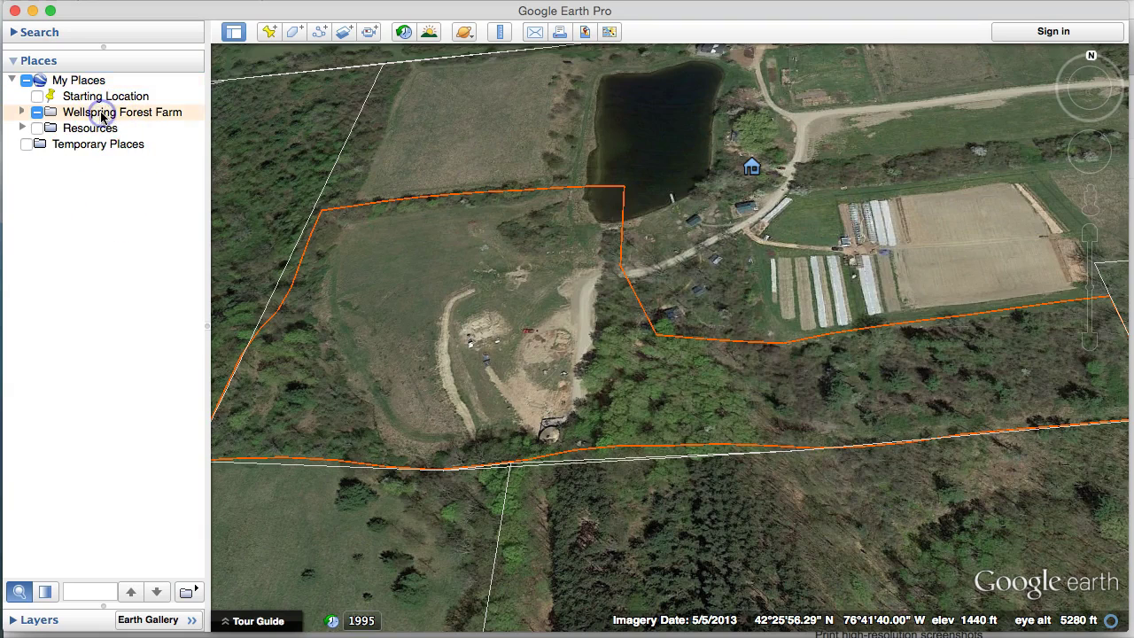
click(22, 112)
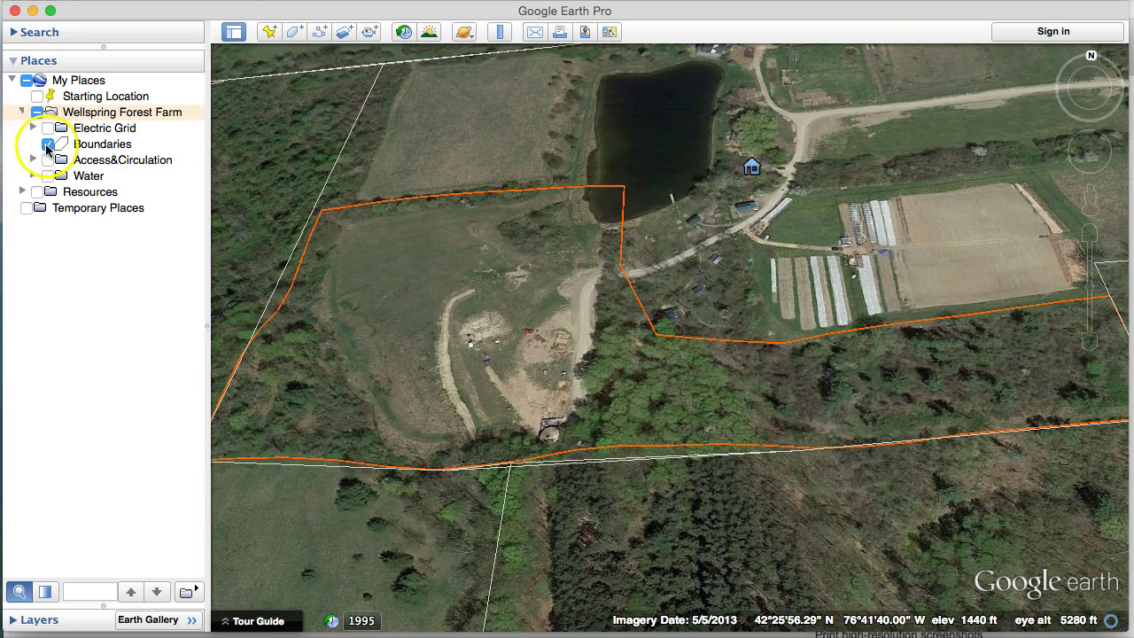
click(48, 144)
click(48, 145)
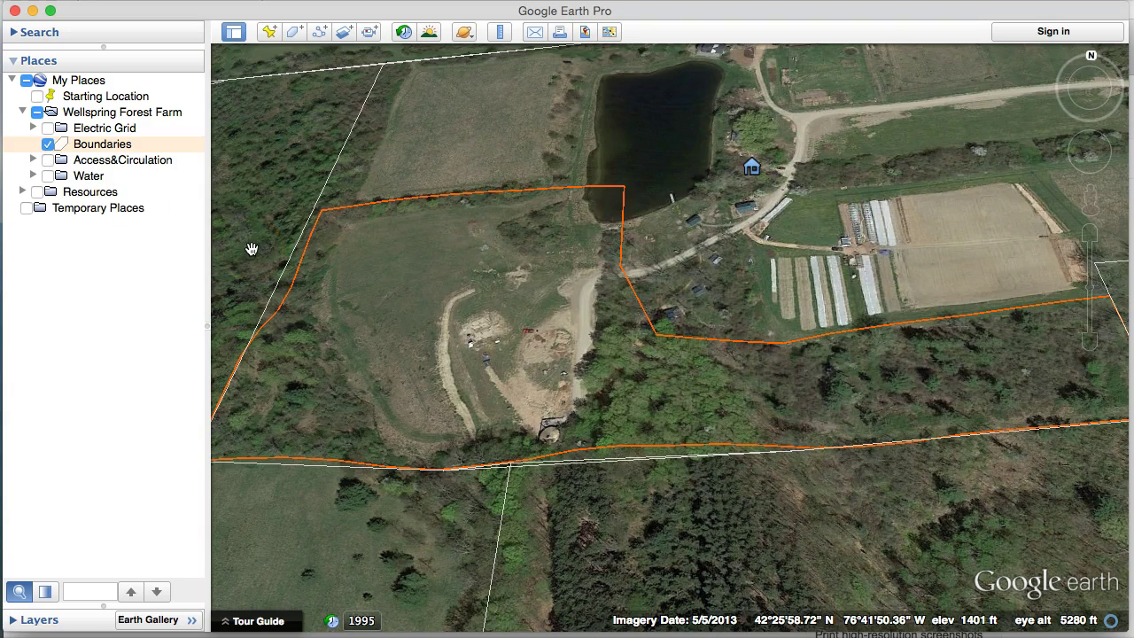
click(312, 271)
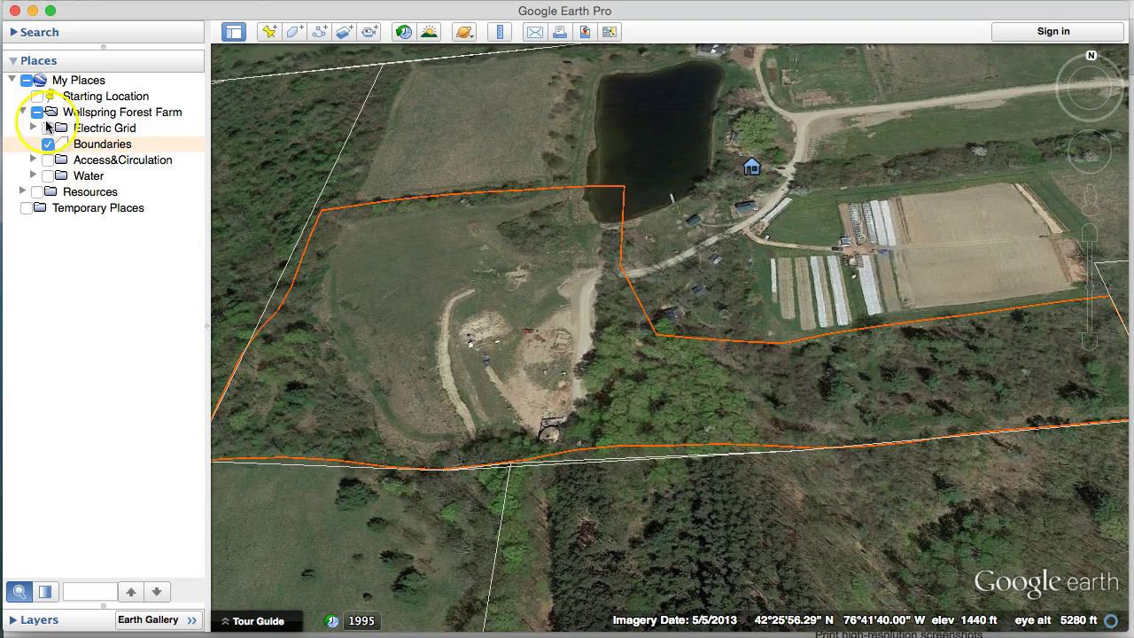
click(47, 144)
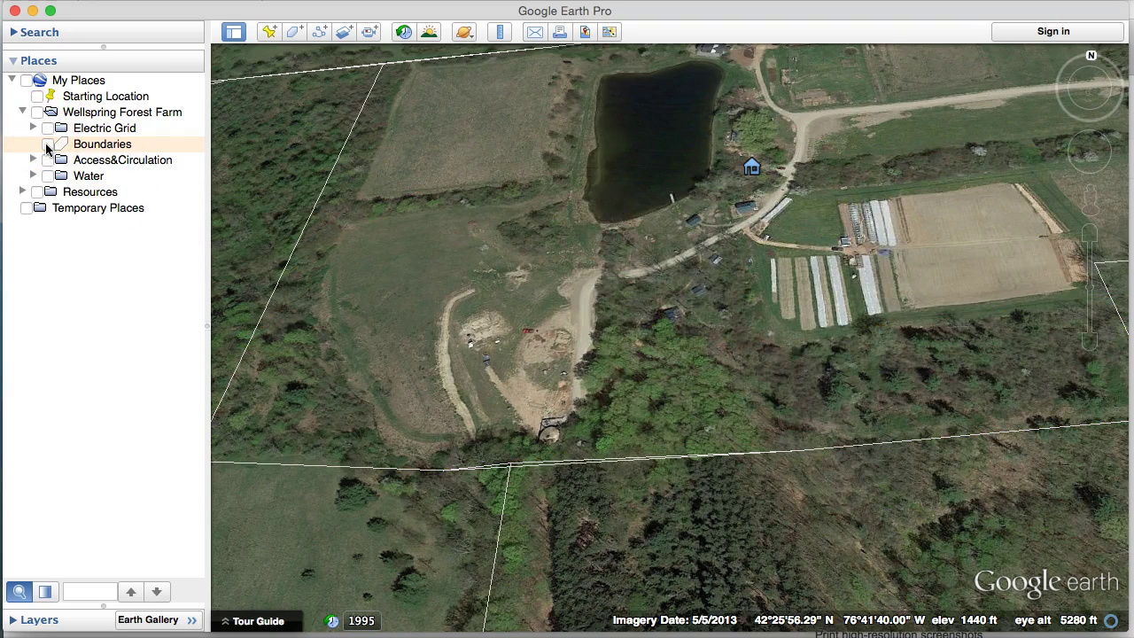
click(71, 144)
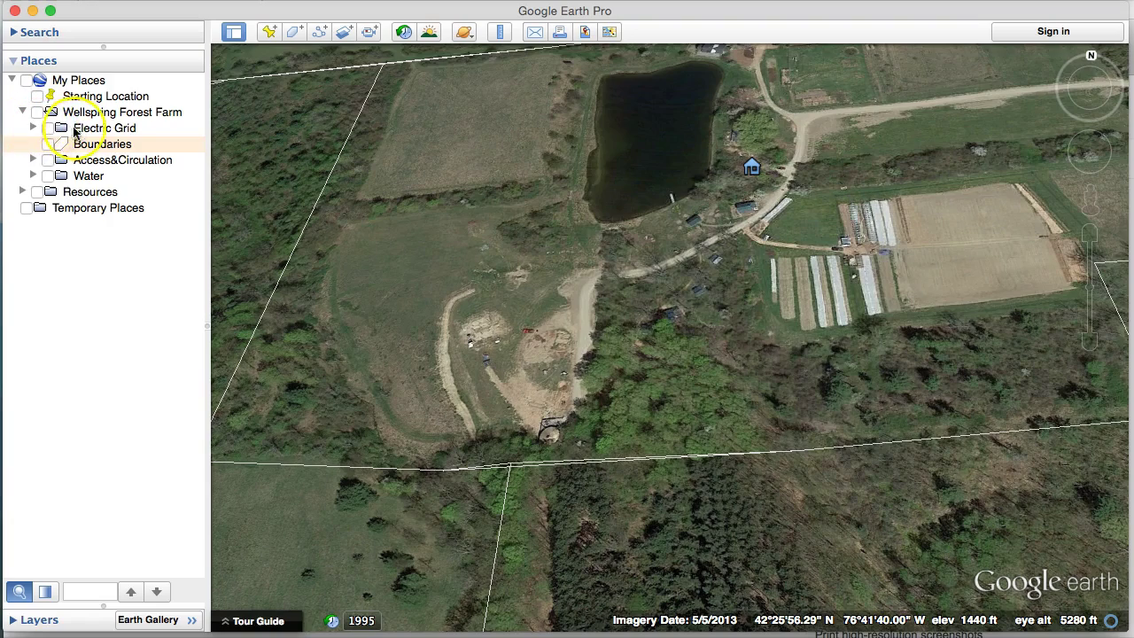
Show the Electric Grid folder's overlays on the map and view their full extent across the farm
click(48, 130)
click(47, 128)
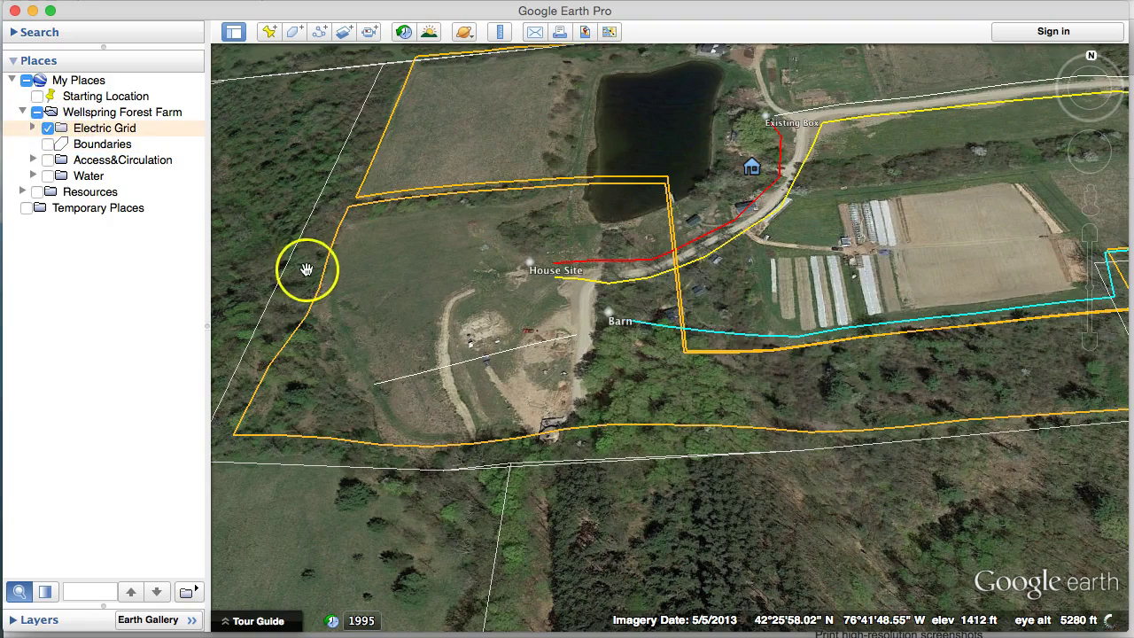
scroll(641, 326, down, 2)
scroll(620, 381, up, 1)
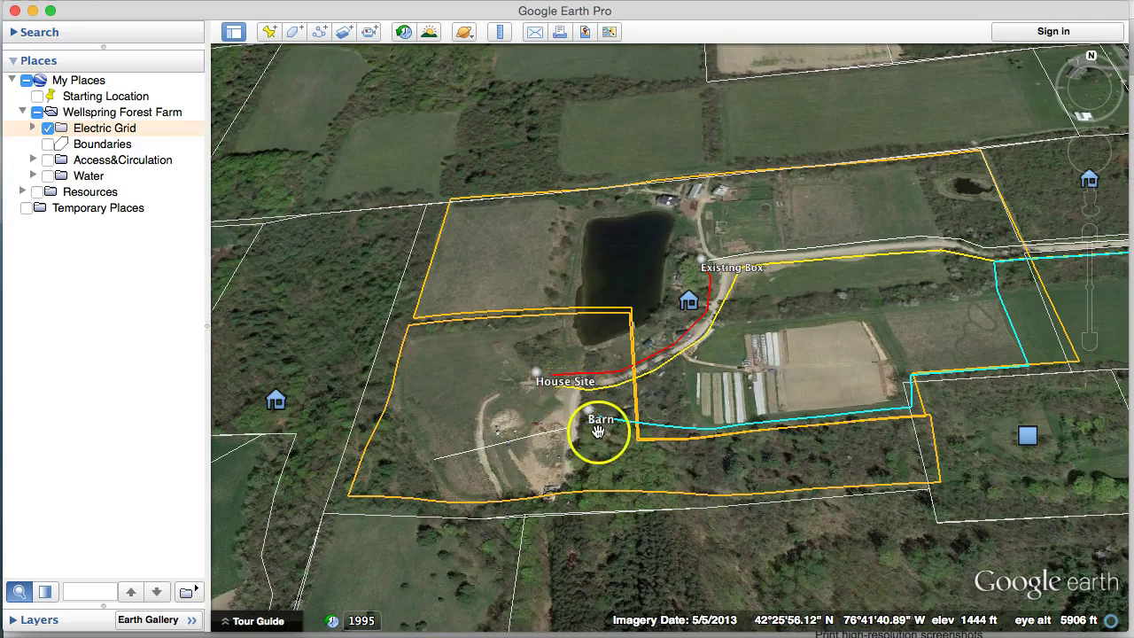
Hide the Electric Grid overlays, show them once more over a wider extent of the farm, and hide them again
scroll(599, 434, up, 2)
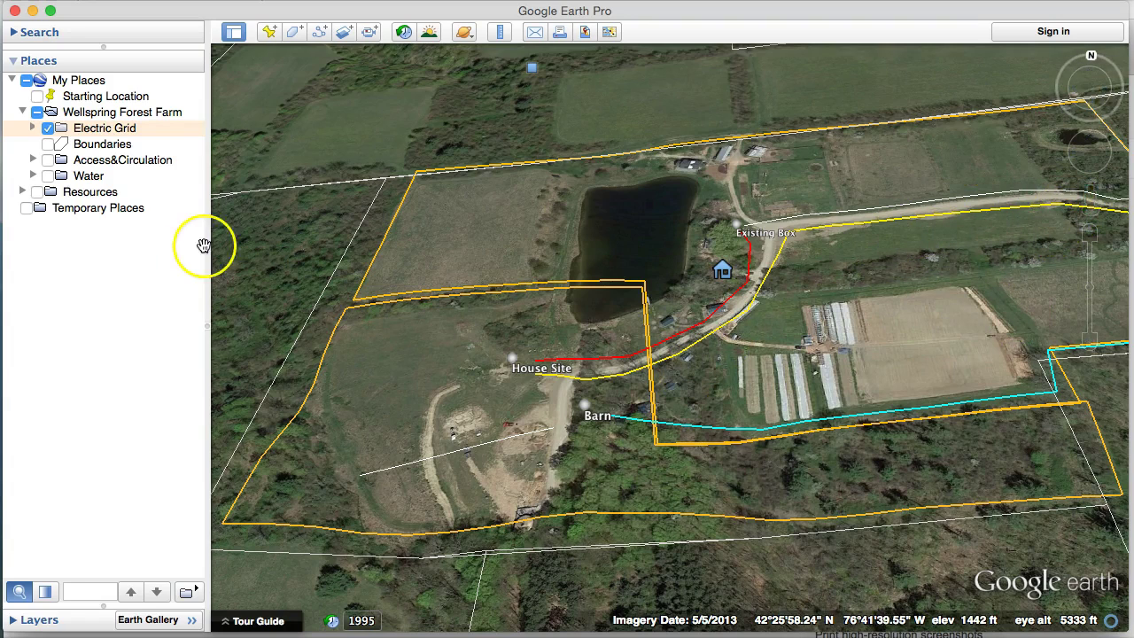
click(47, 128)
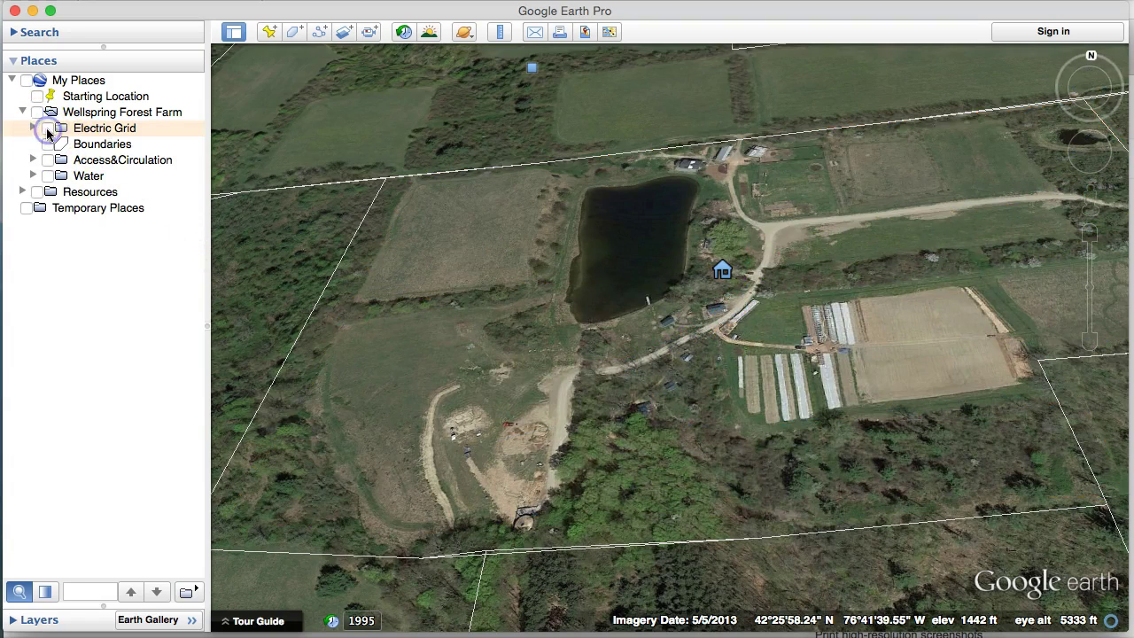
scroll(735, 248, down, 2)
drag(766, 239, 760, 283)
click(398, 245)
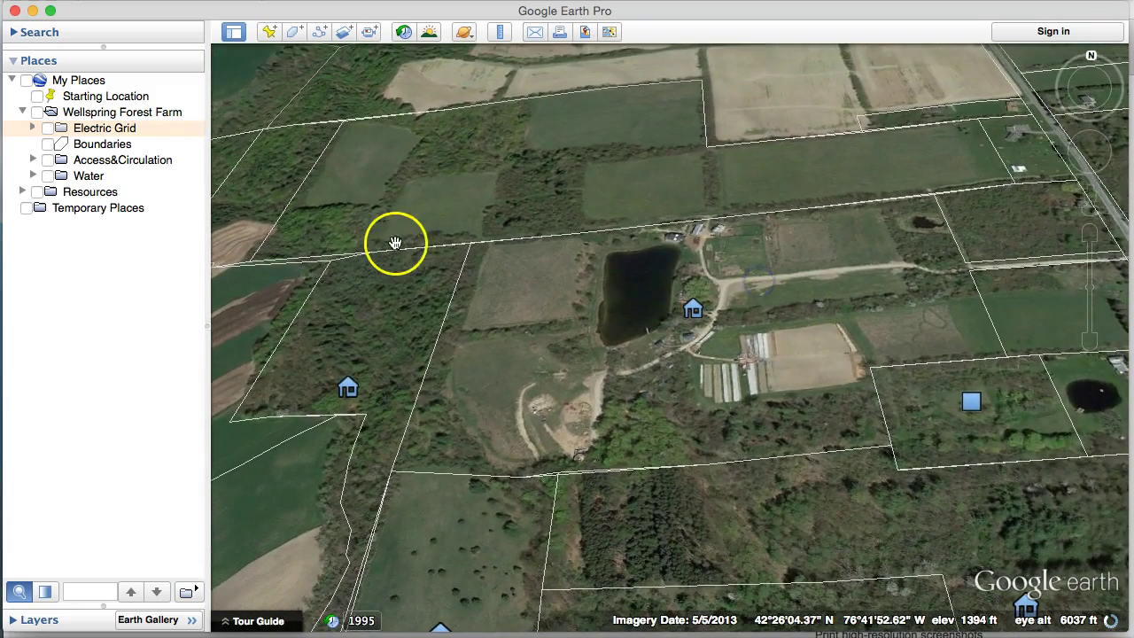
click(47, 128)
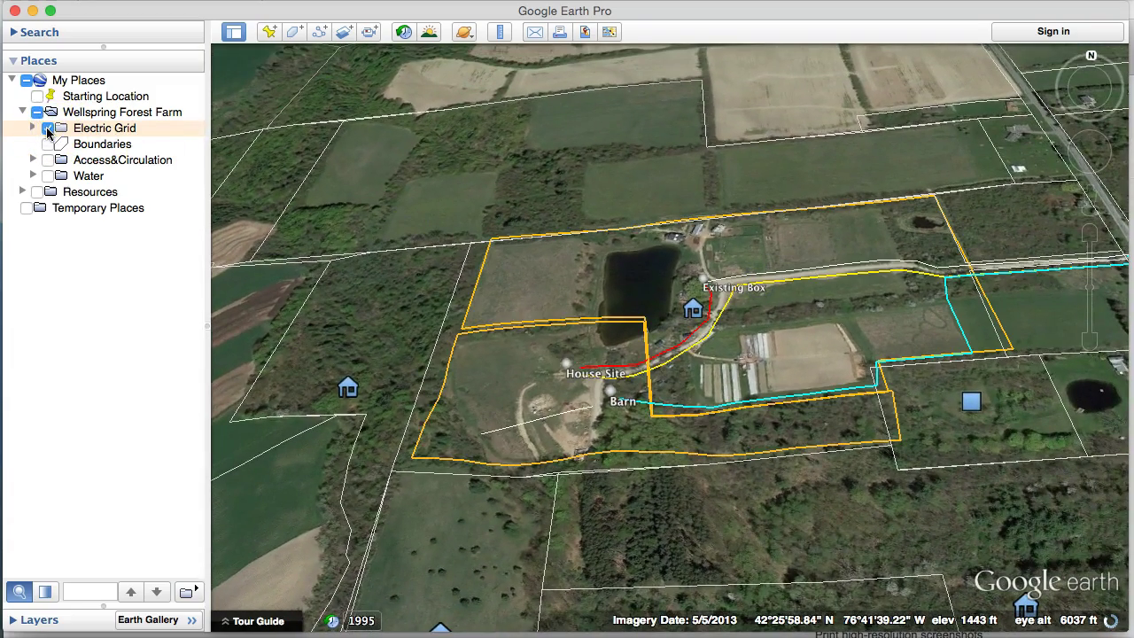
click(46, 129)
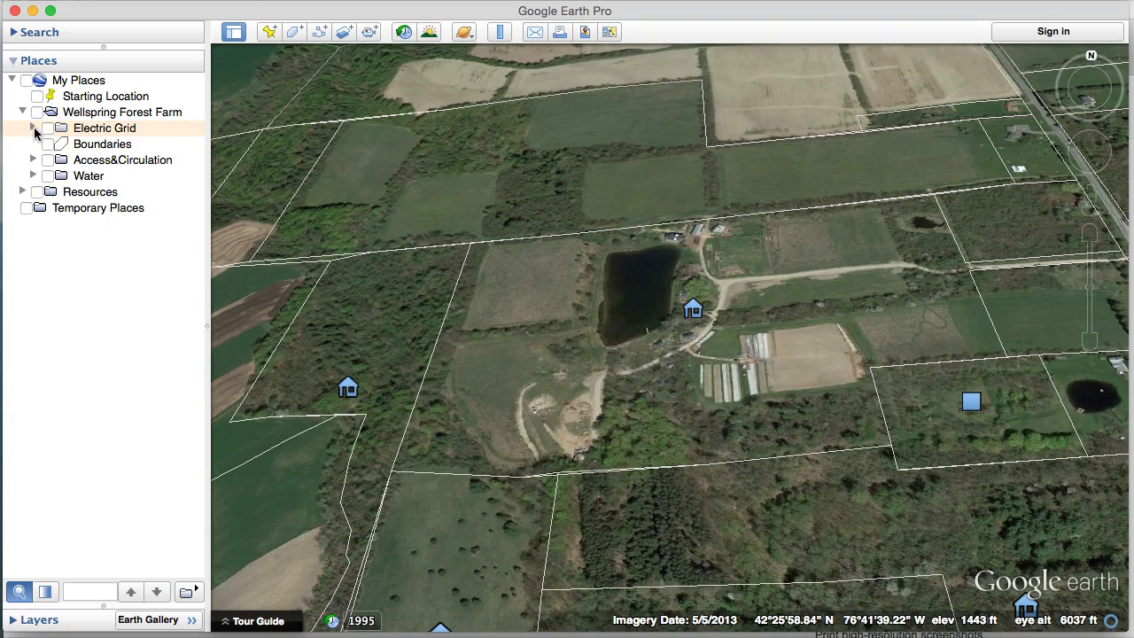
Expand the Electric Grid folder and preview its 1,850 path and the orange Untitled Path one at a time, hiding each again
click(33, 128)
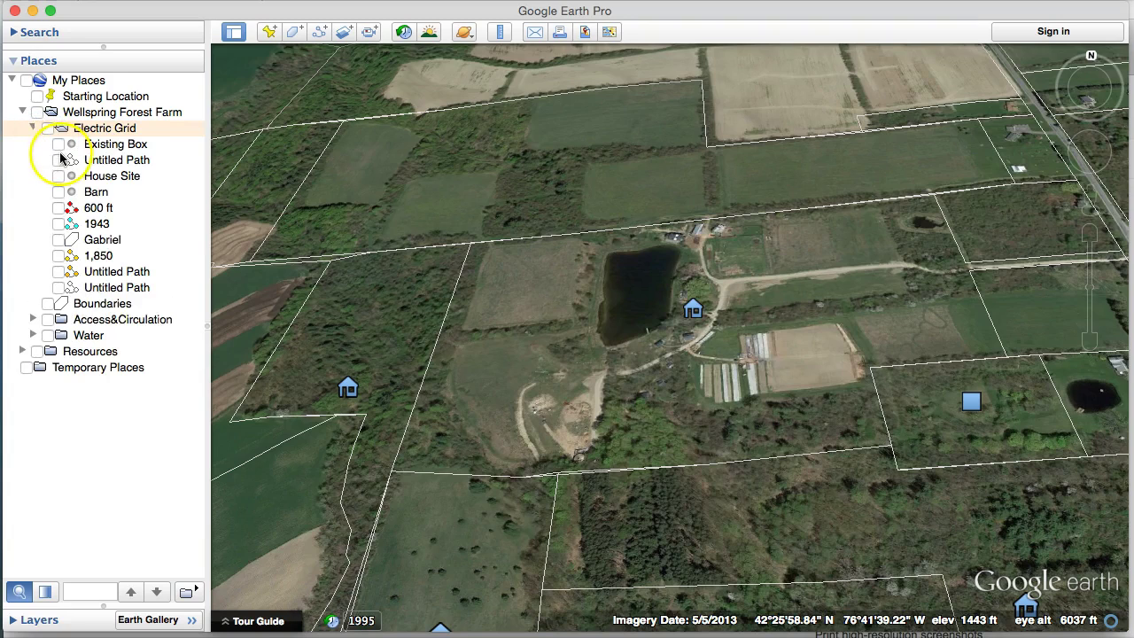
click(57, 256)
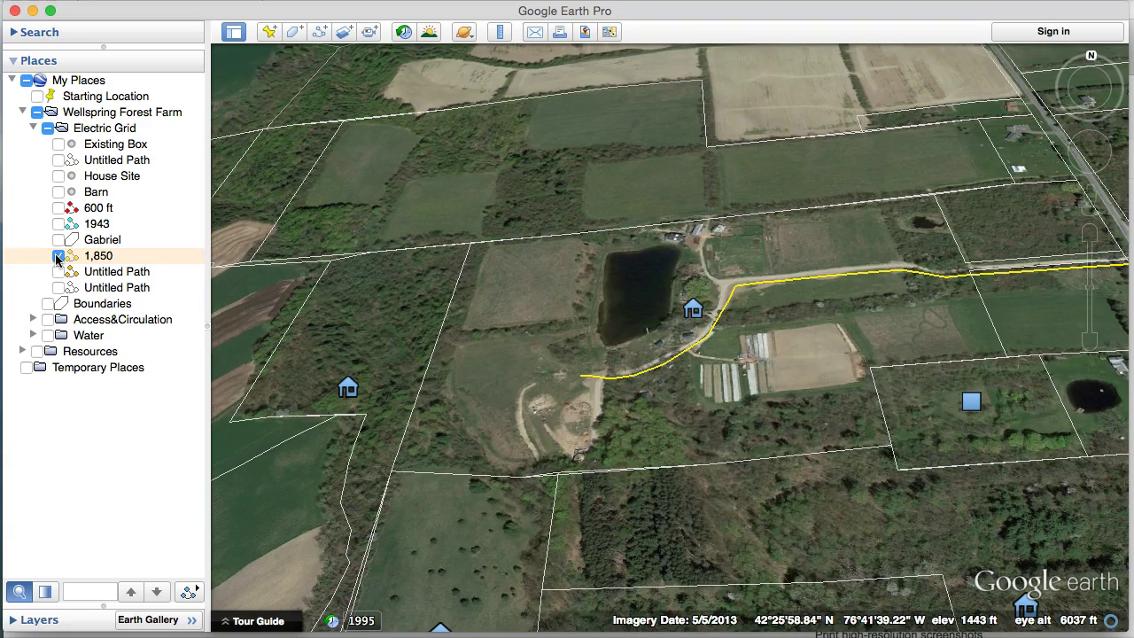
click(57, 256)
click(58, 272)
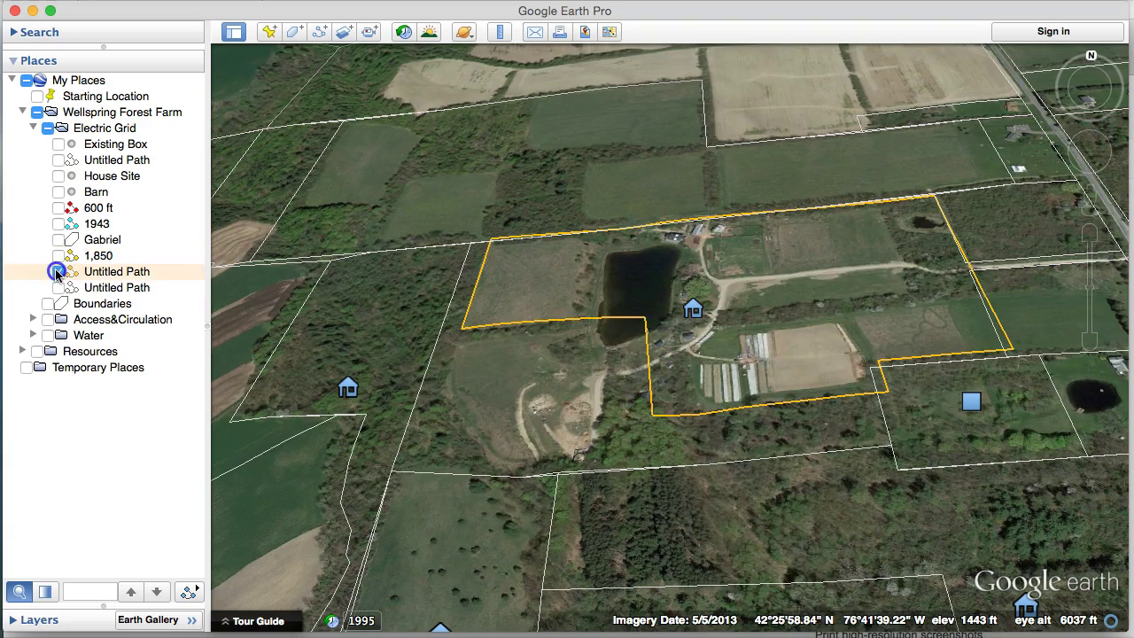
click(57, 272)
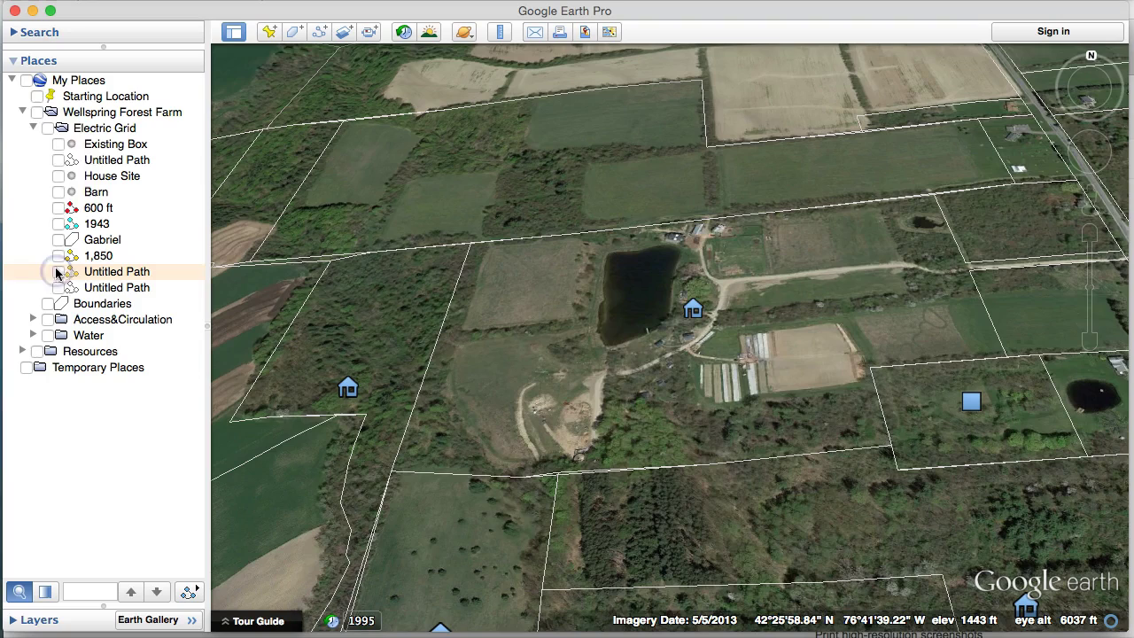
Collapse the Electric Grid folder and its parent Wellspring Forest Farm folder
click(35, 129)
click(33, 127)
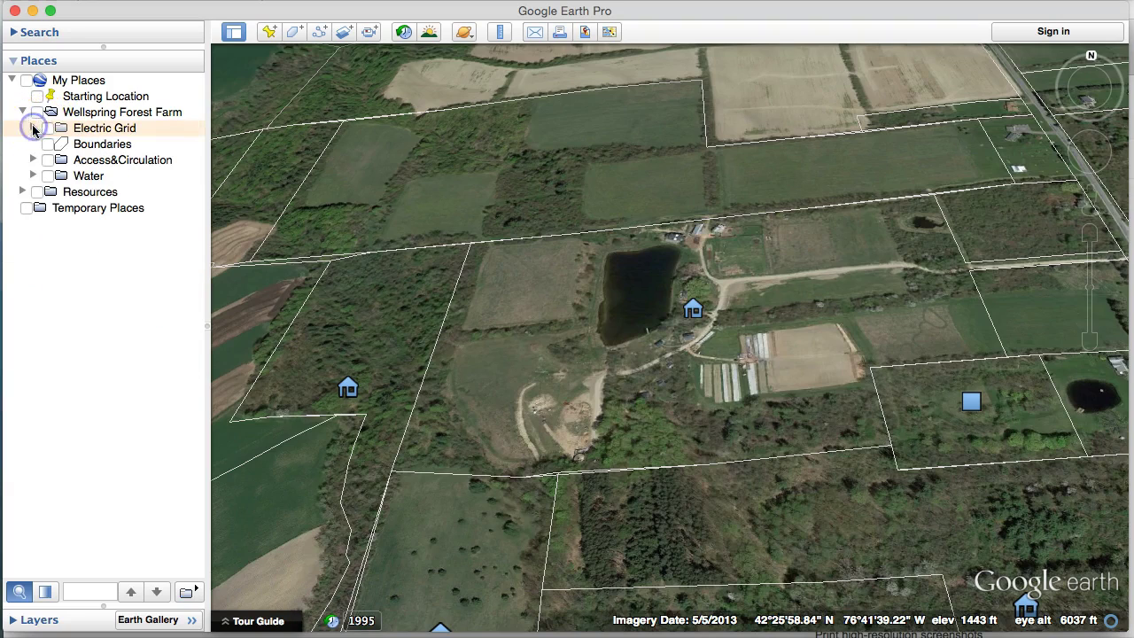
click(23, 112)
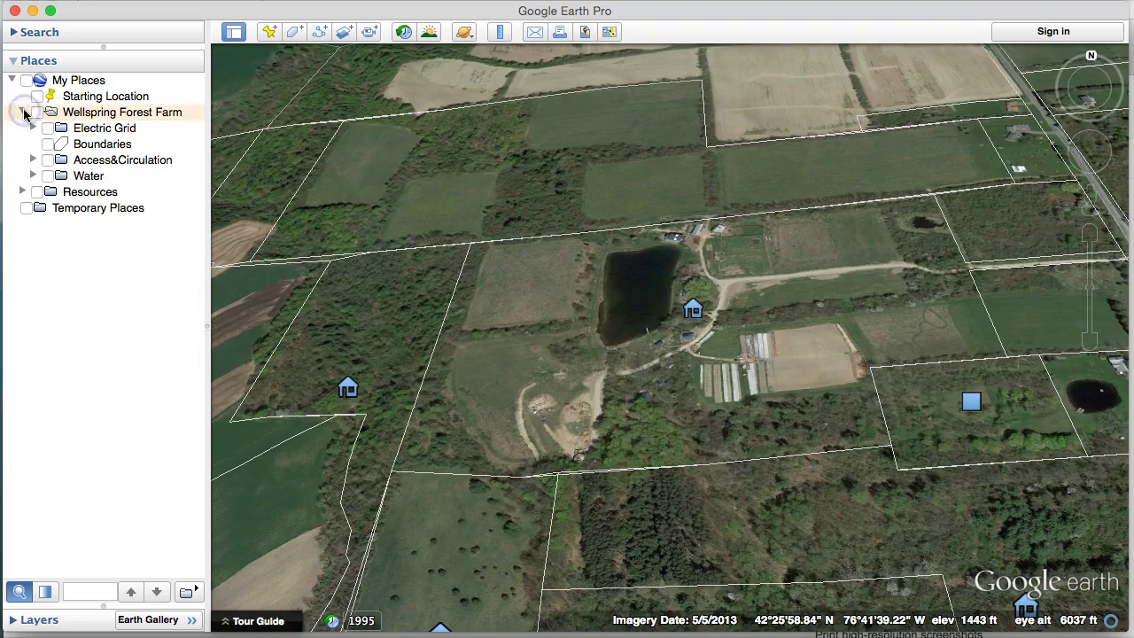
click(23, 112)
Create a folder named My Farm Example inside My Places
click(74, 82)
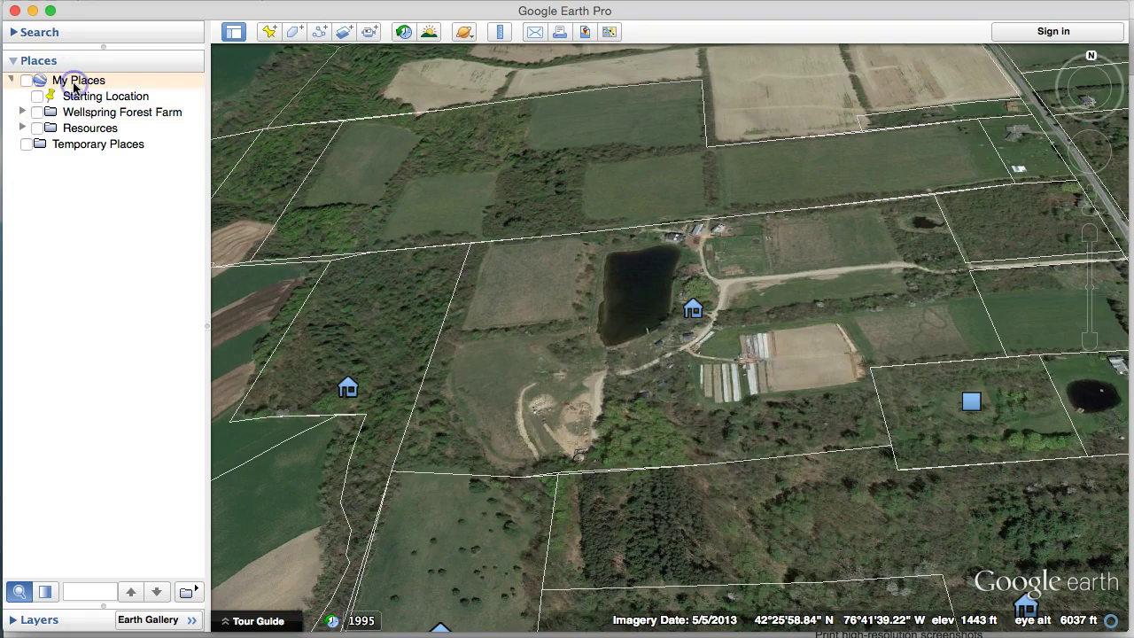
right_click(73, 84)
click(122, 95)
click(253, 99)
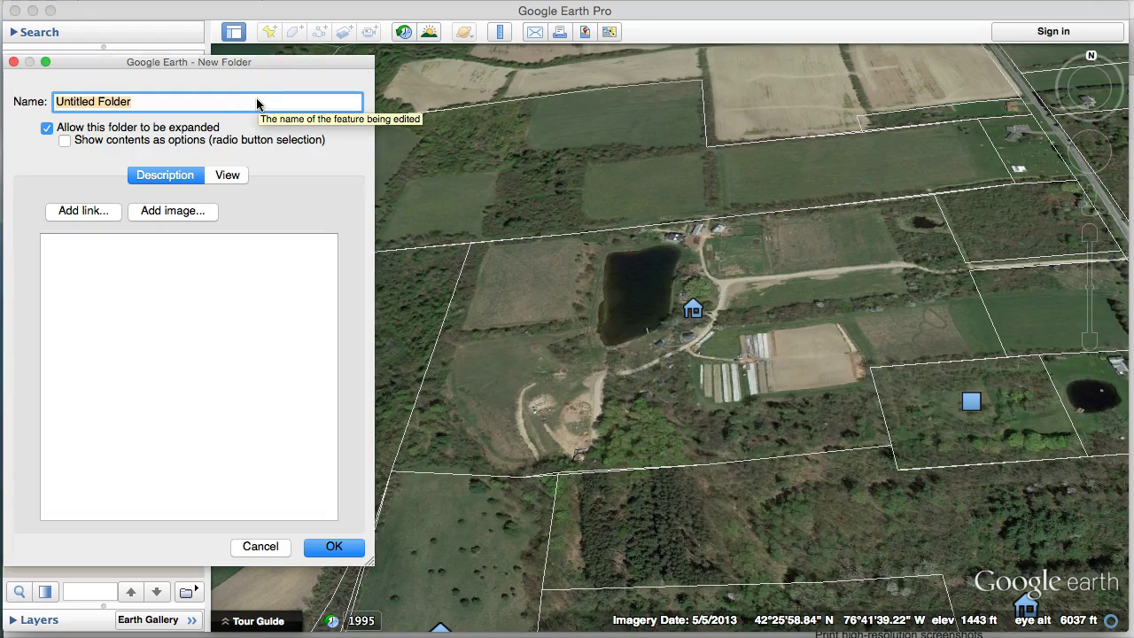
text(My Farm Example)
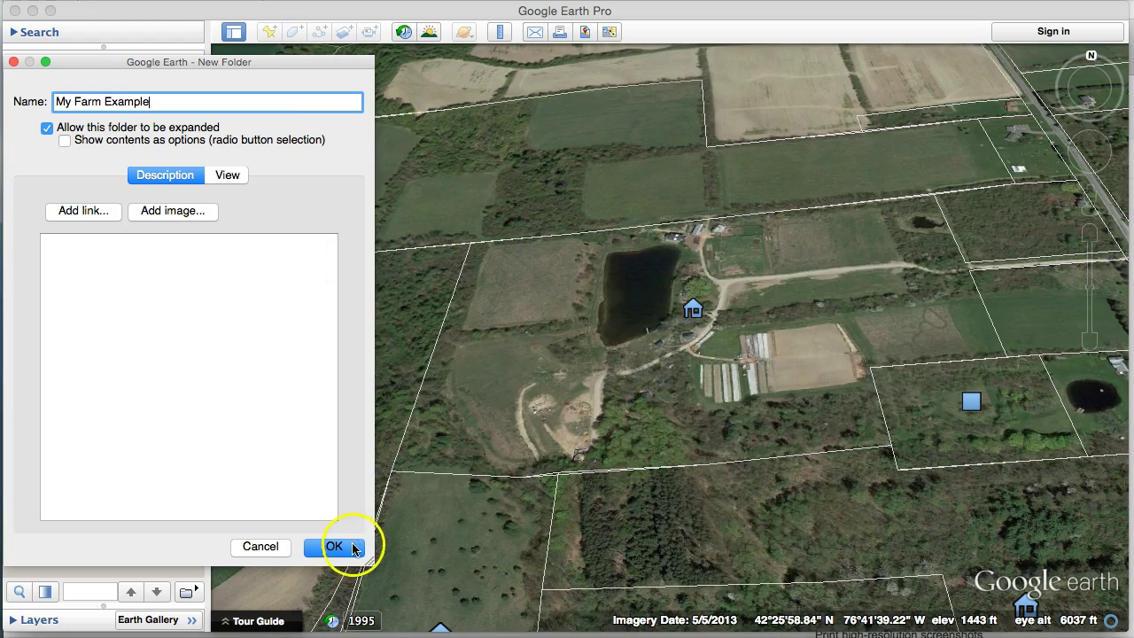
click(335, 546)
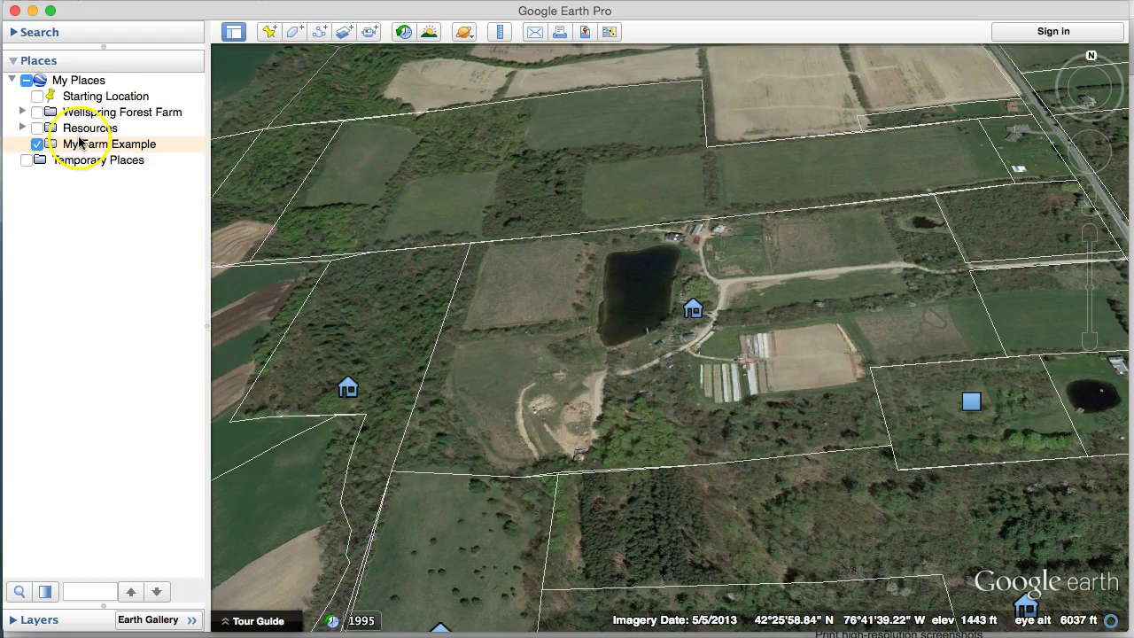
Save My Places with the My Farm Example folder included
click(78, 80)
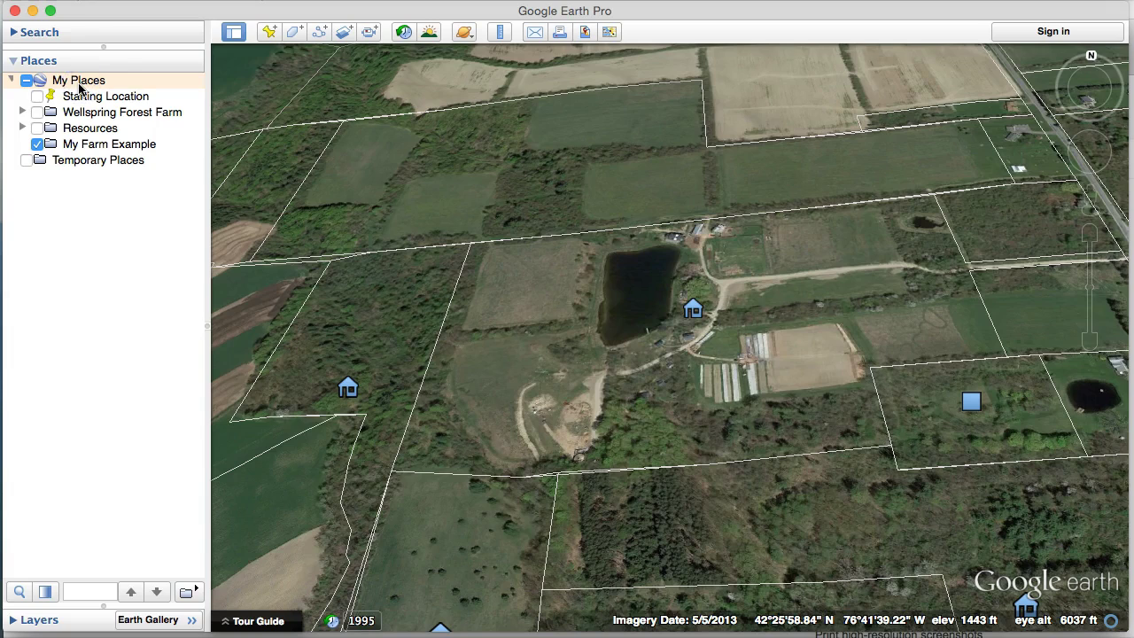
click(186, 2)
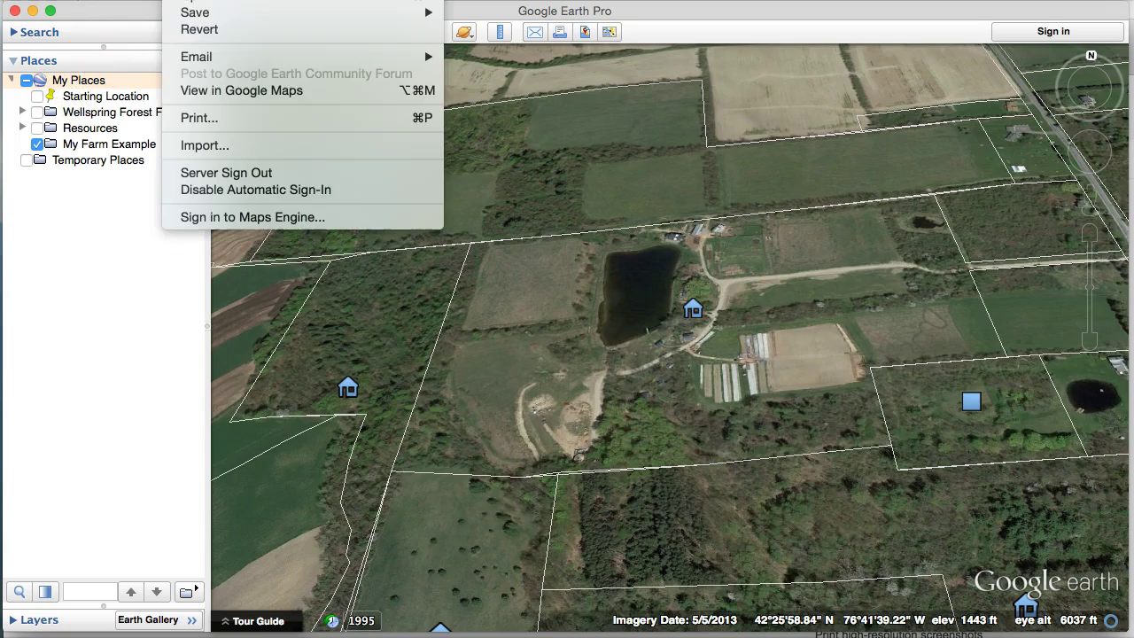
mouse_move(284, 7)
click(523, 46)
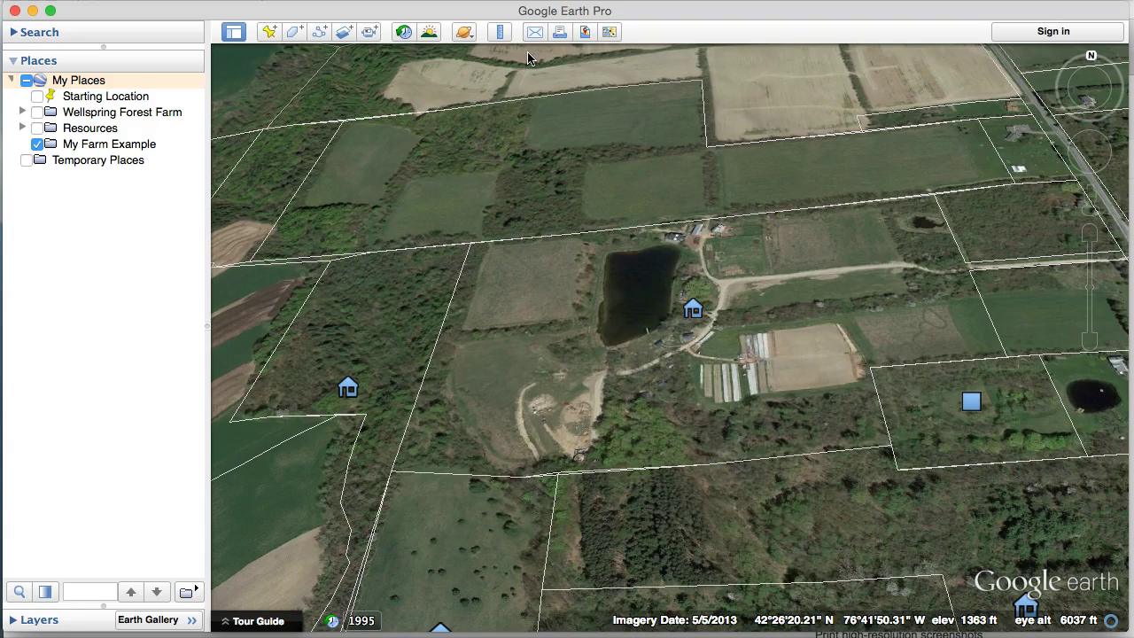
click(479, 71)
click(137, 146)
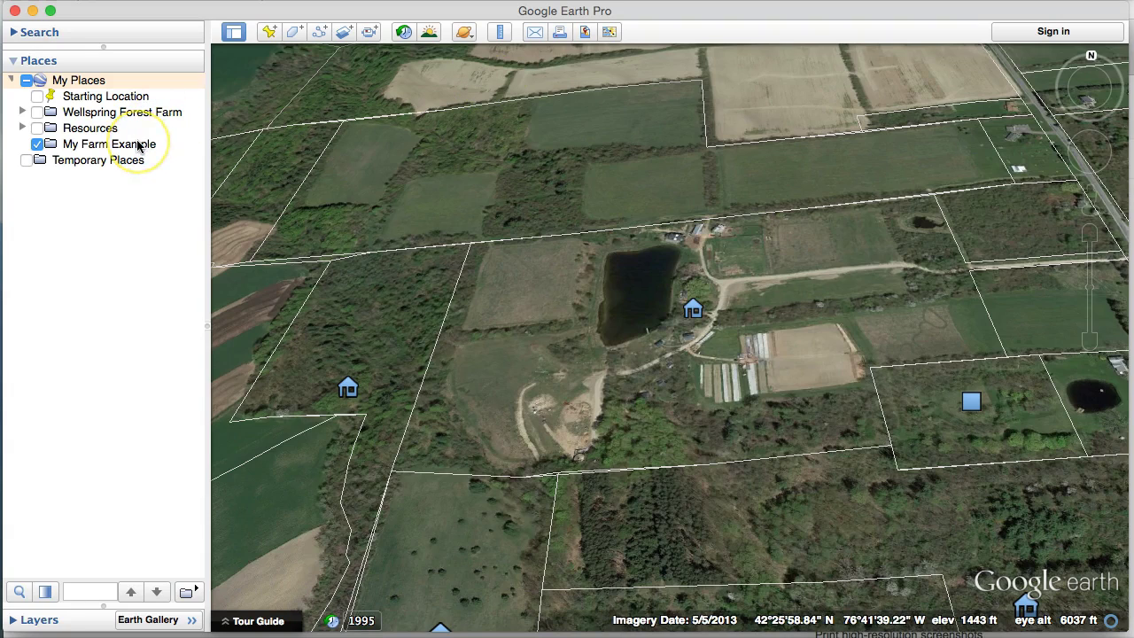
Add a placemark named EXAMPLE POINT 1 to My Places, located beside the pond's southeast edge
click(78, 78)
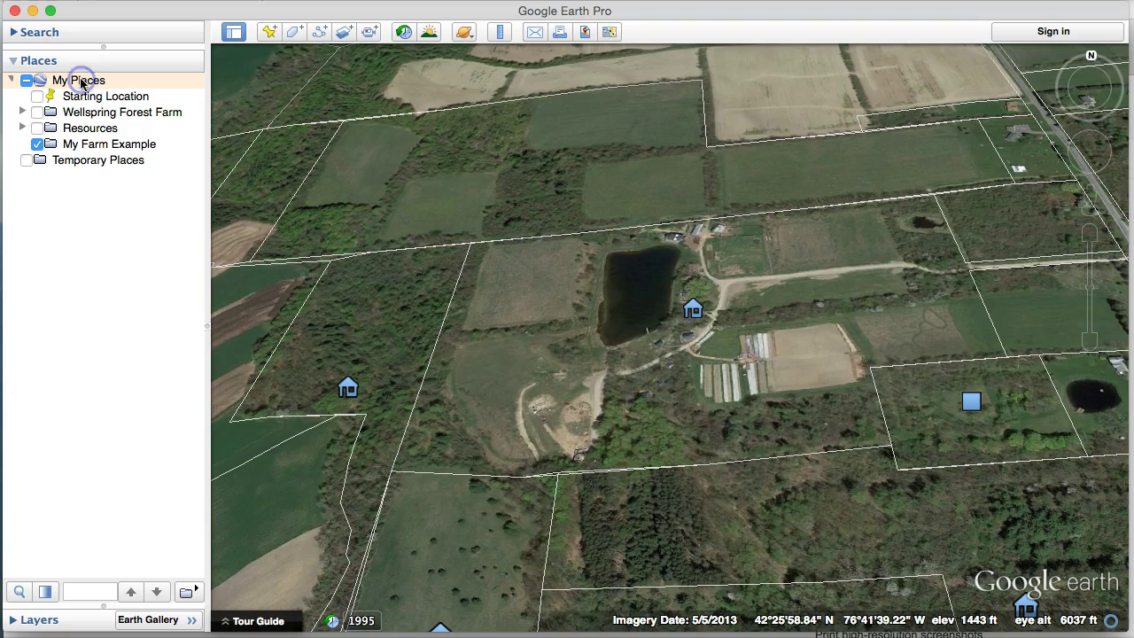
click(270, 34)
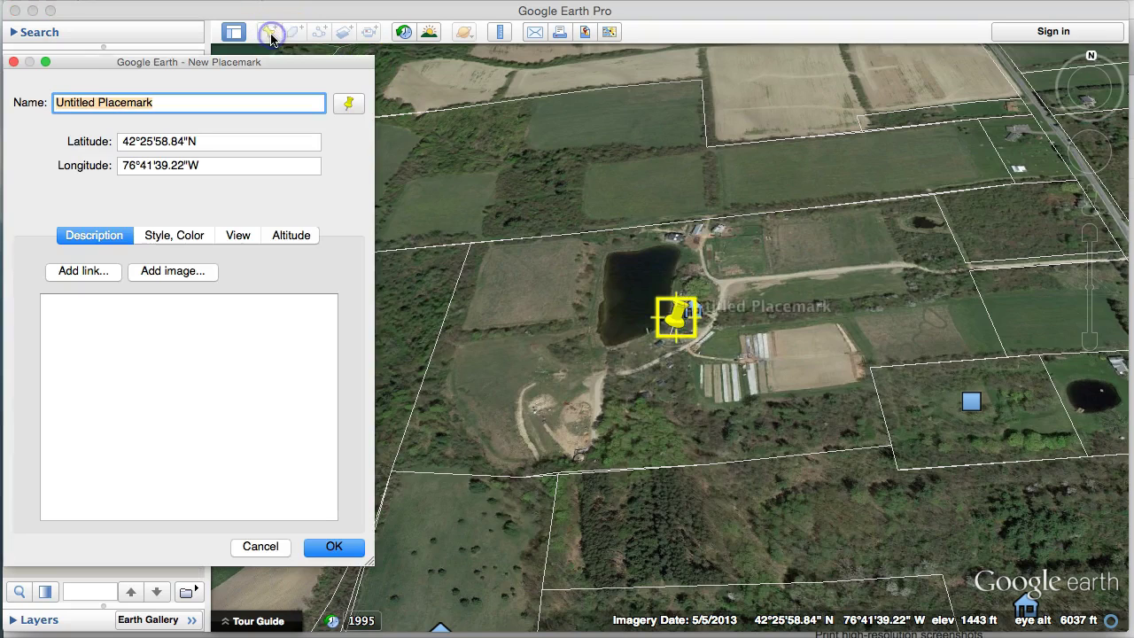
drag(248, 64, 405, 140)
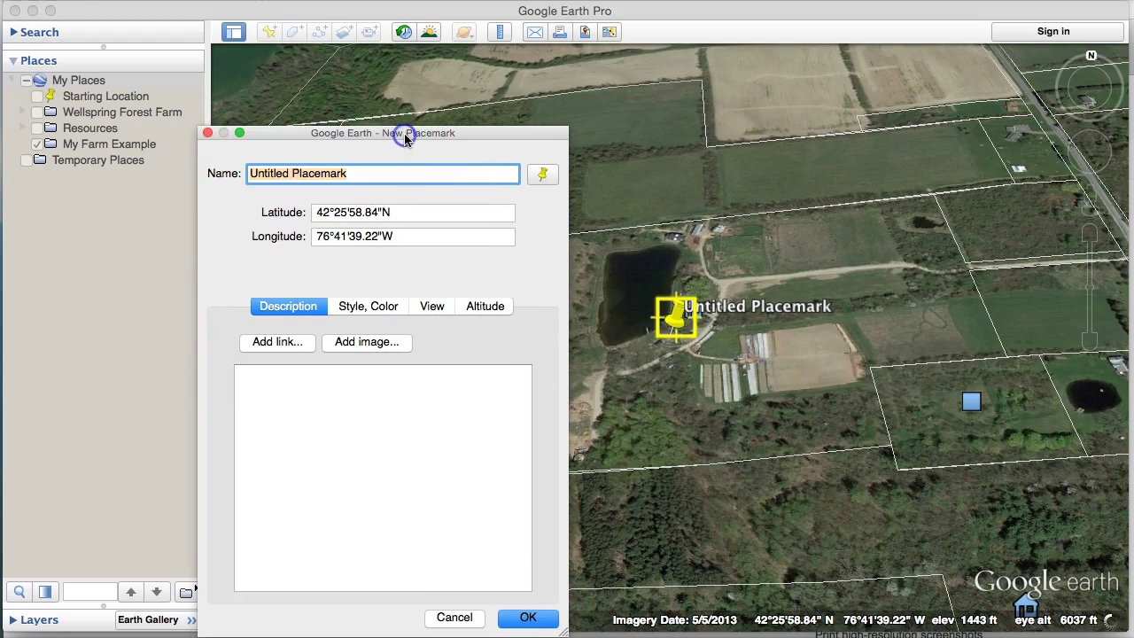
text(EXAMPLE POINT 1)
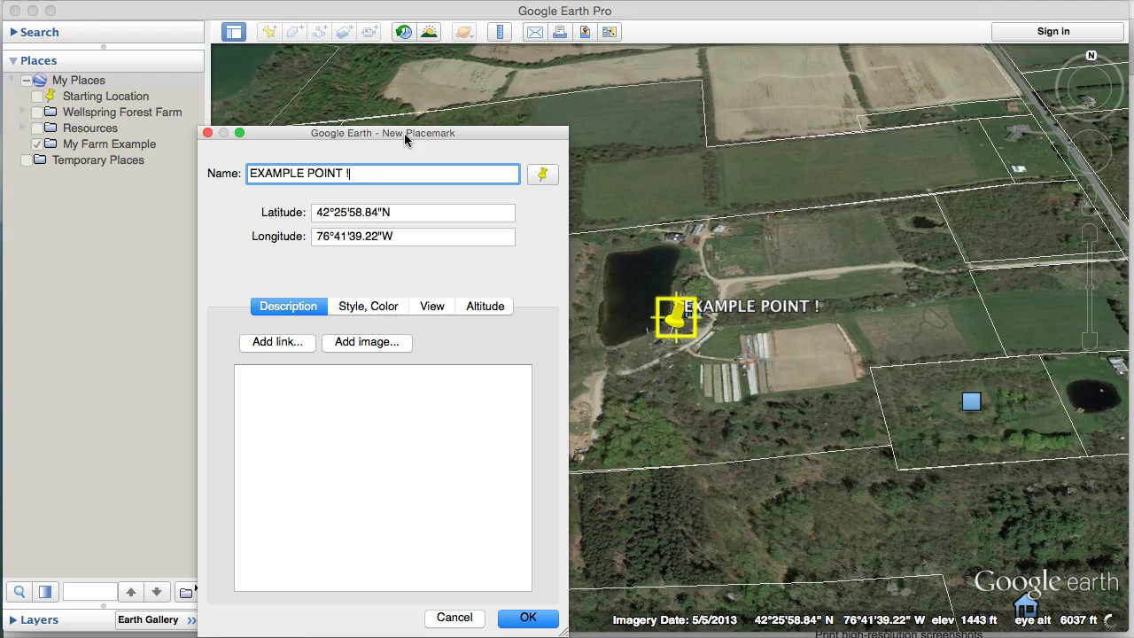
key(Return)
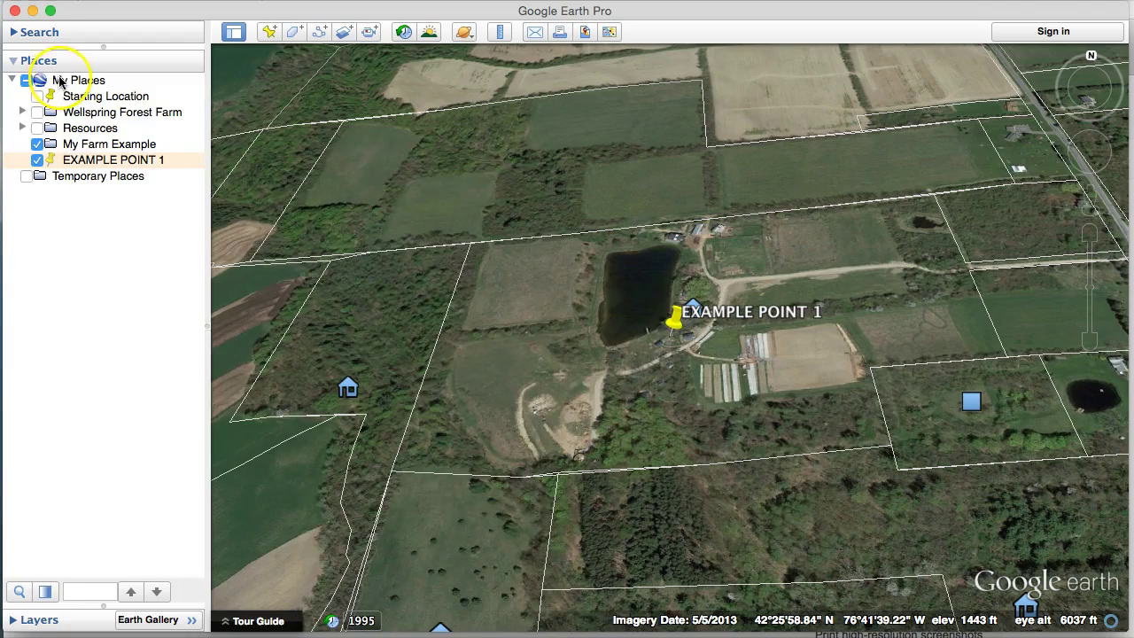
Collapse and re-expand My Places, and move the EXAMPLE POINT 1 placemark into the My Farm Example folder
click(66, 80)
click(10, 80)
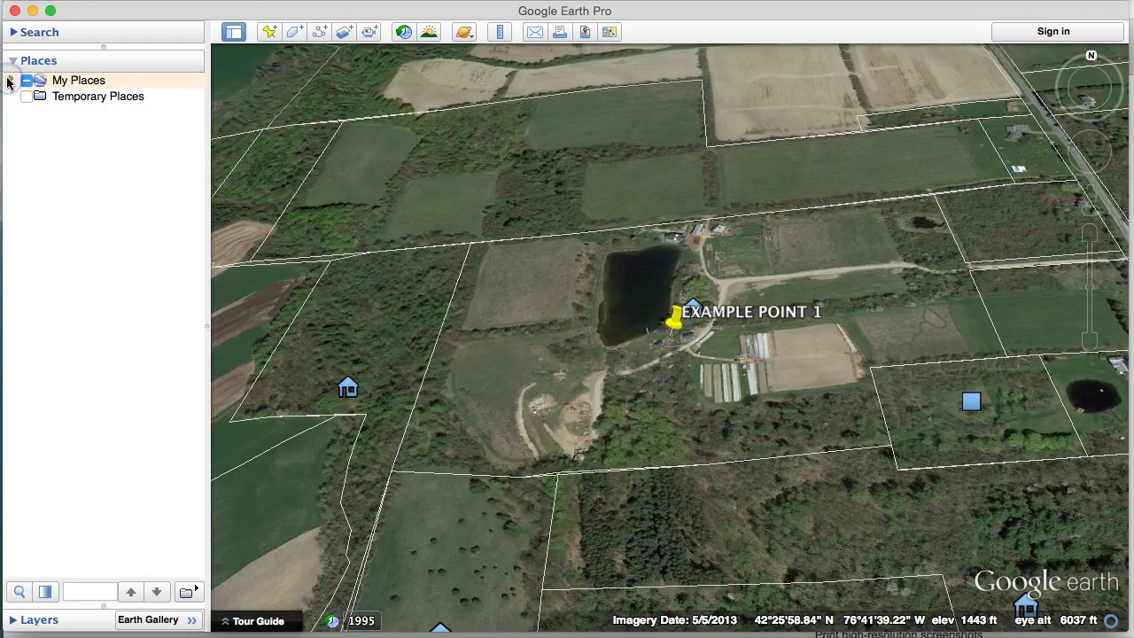
click(10, 80)
click(76, 144)
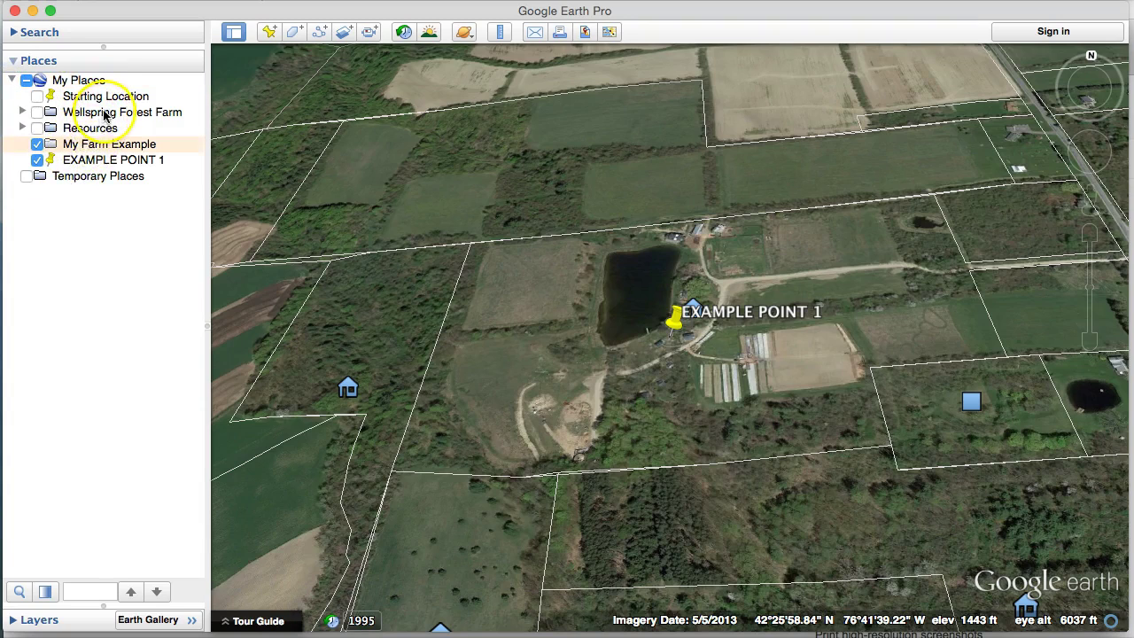
click(85, 161)
drag(85, 161, 85, 147)
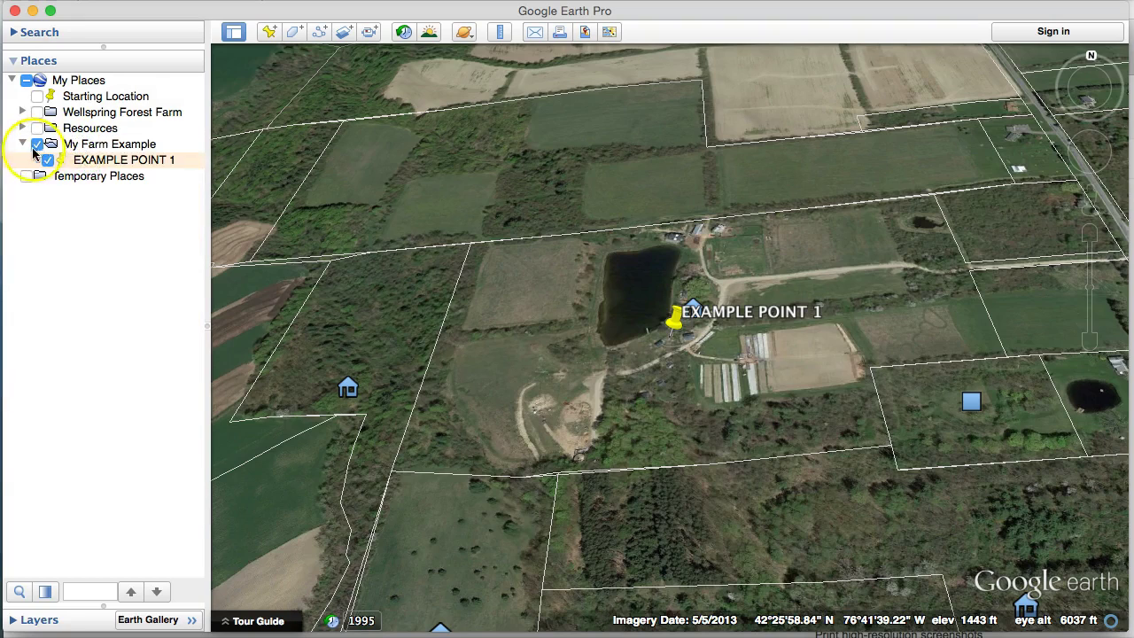
Collapse the My Farm Example folder and switch its visibility off and back on
click(22, 144)
click(23, 144)
click(23, 145)
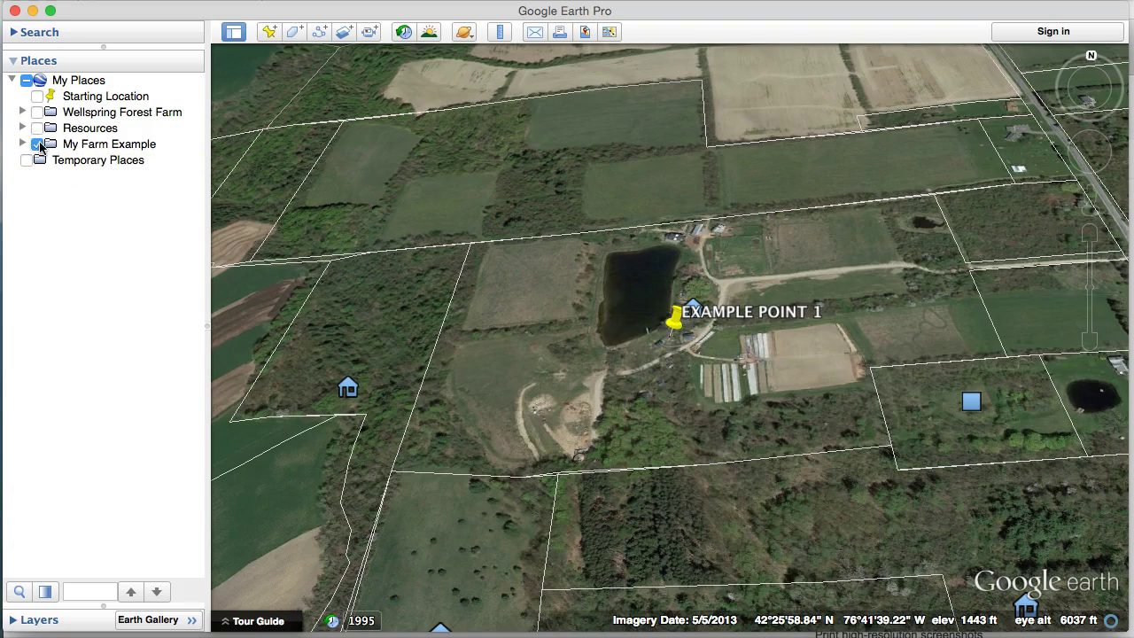
click(37, 145)
click(38, 145)
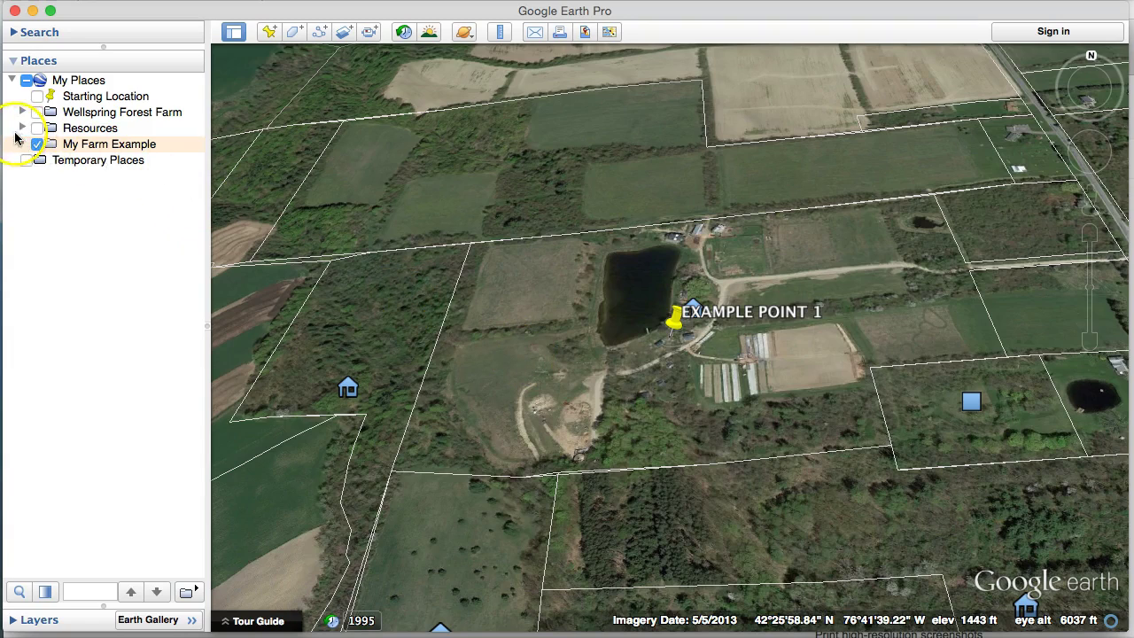
Expand the My Farm Example folder and delete its EXAMPLE POINT 1 placemark
click(21, 142)
click(92, 162)
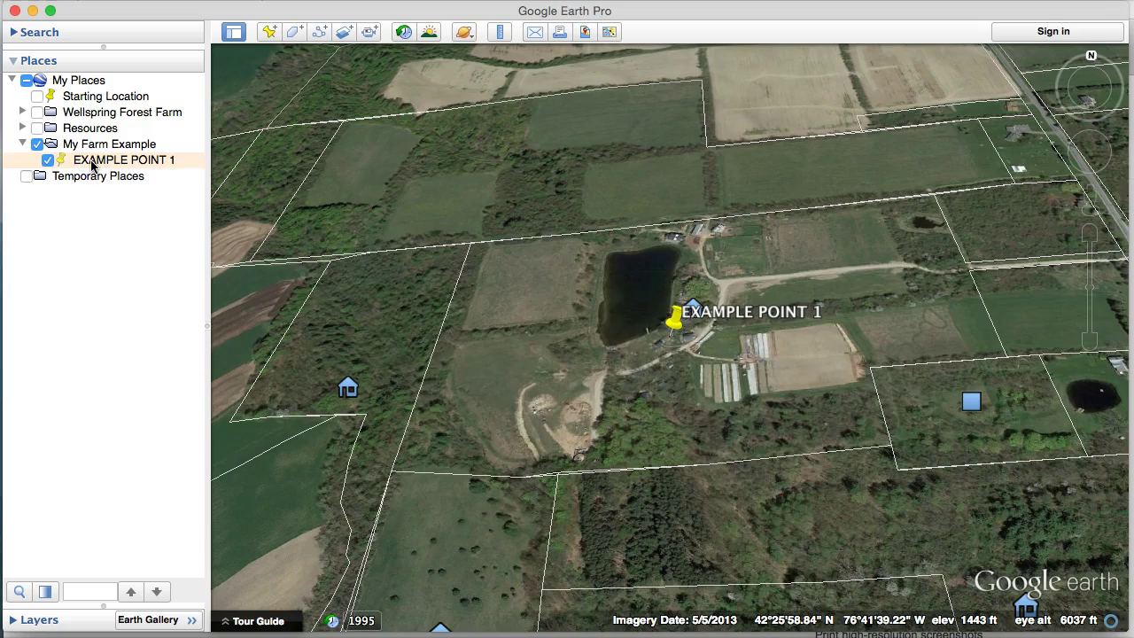
key(Delete)
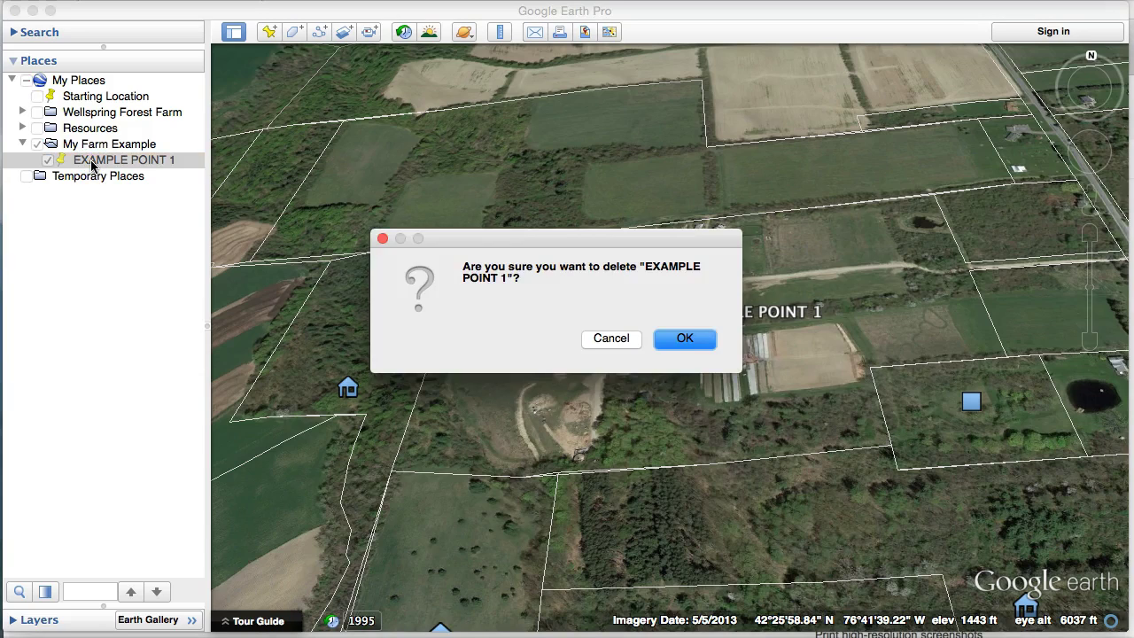
key(Return)
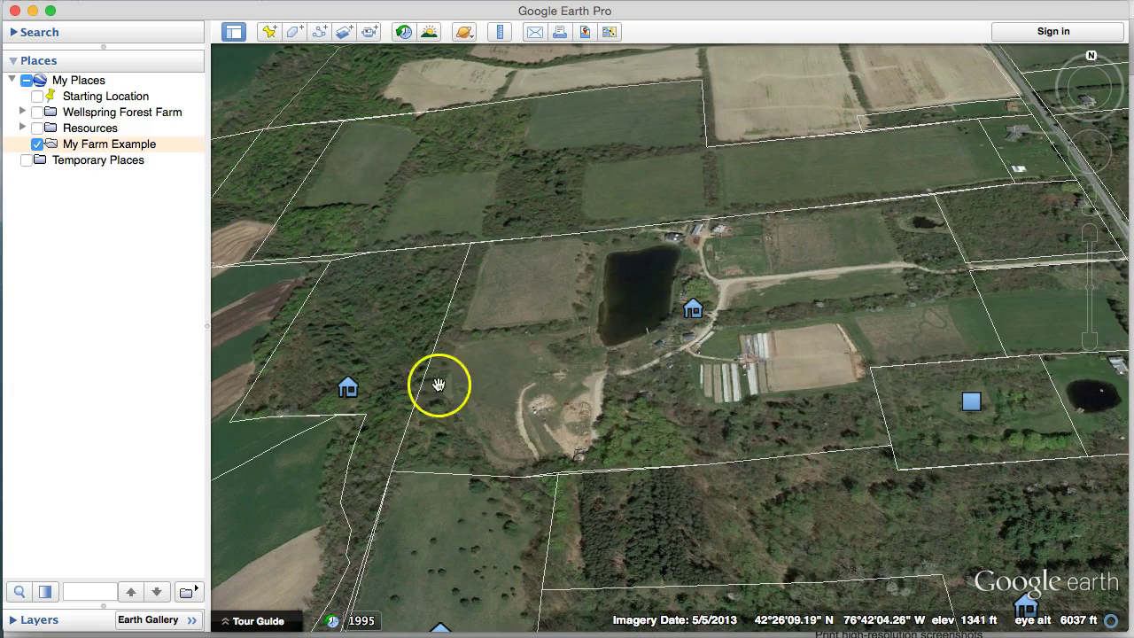
Start a new placemark in the My Farm Example folder, name it Large Pond, and position it over the northern half of the pond
middle_drag(774, 449, 765, 295)
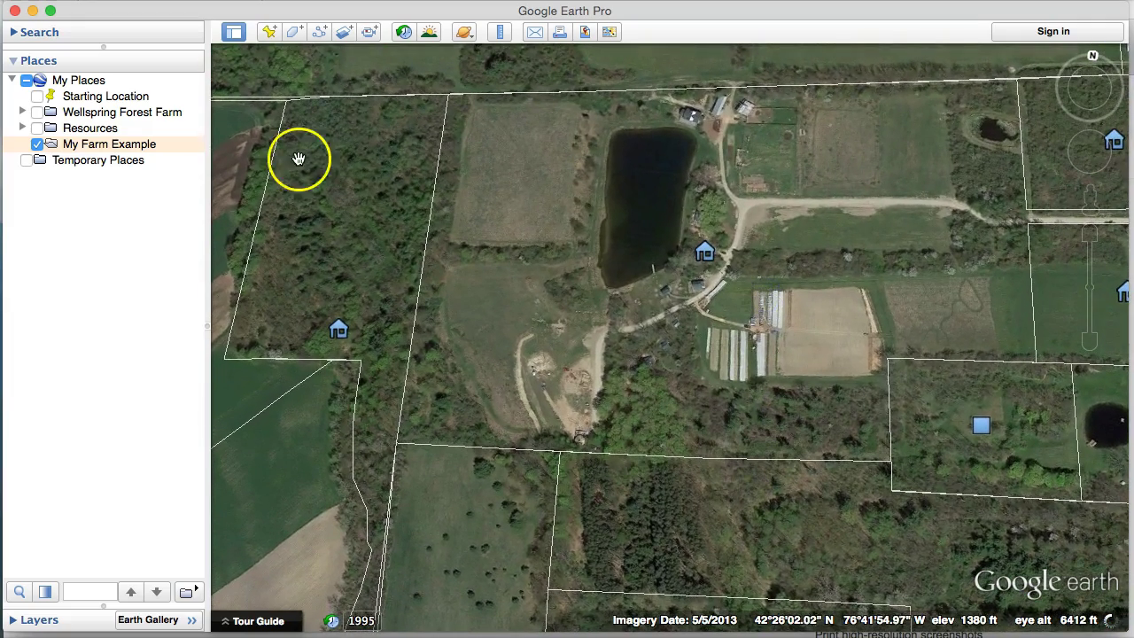
drag(671, 278, 599, 257)
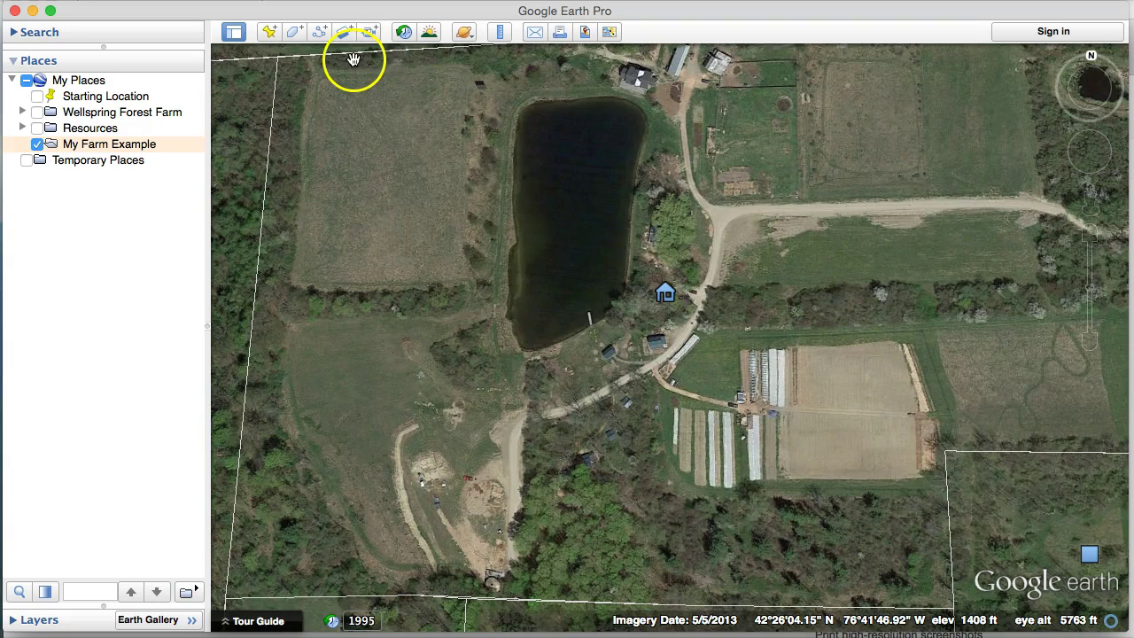
click(271, 40)
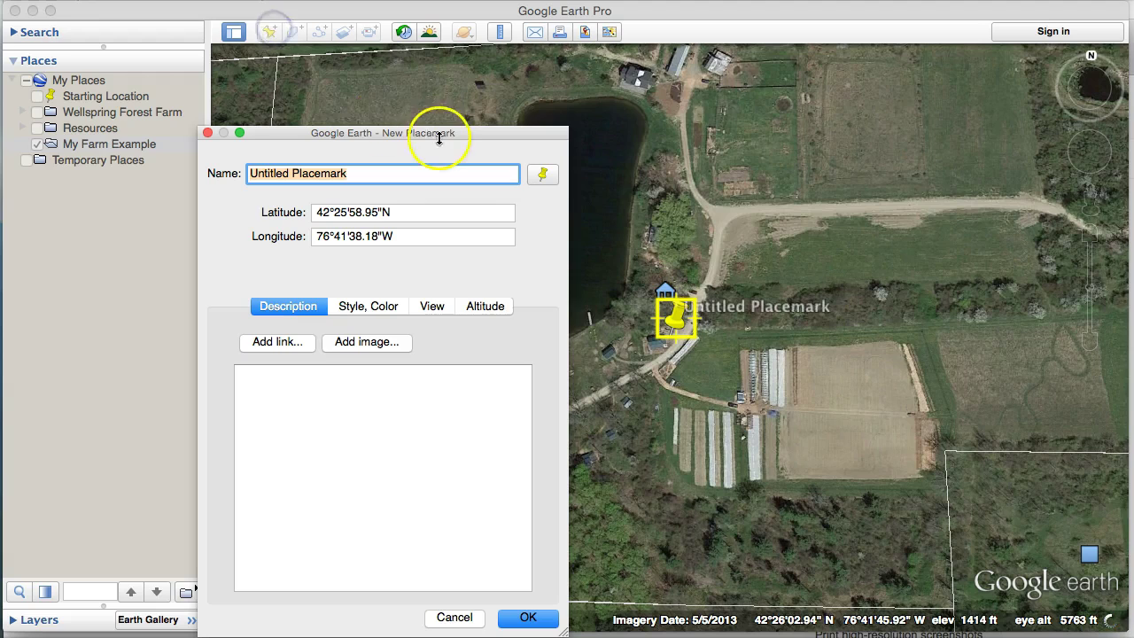
drag(441, 140, 336, 115)
drag(671, 320, 574, 220)
click(253, 148)
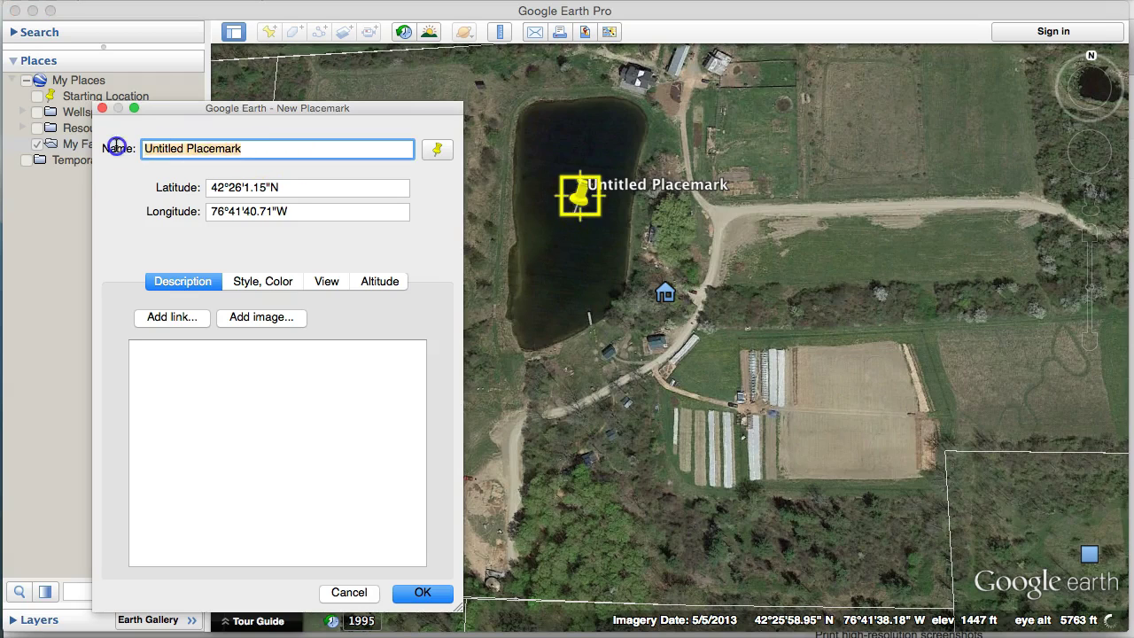
text(Large Pond)
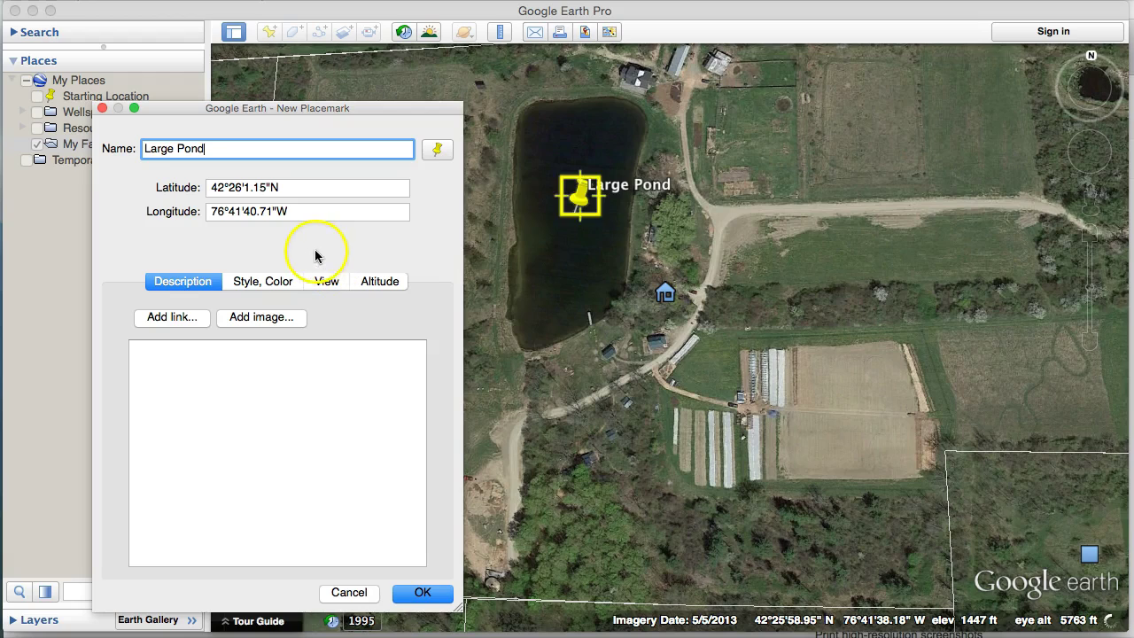
mouse_move(576, 192)
mouse_down()
mouse_move(576, 207)
mouse_move(558, 195)
mouse_move(579, 171)
mouse_move(577, 216)
mouse_move(580, 203)
mouse_up()
click(424, 193)
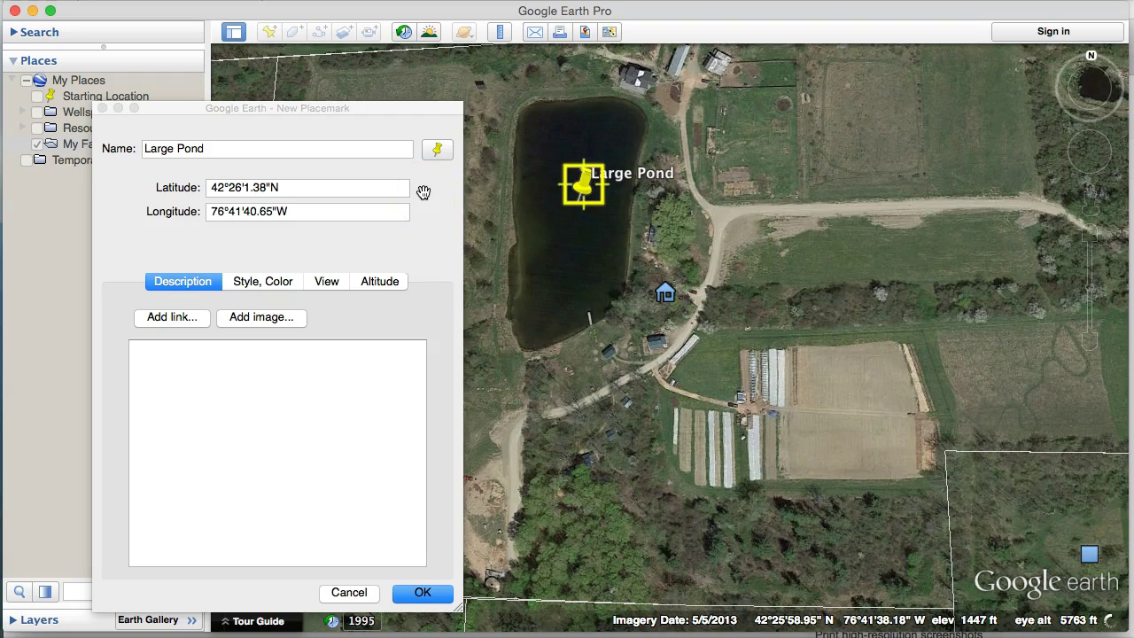
Change the Large Pond placemark's icon to the blue water waves symbol
click(431, 152)
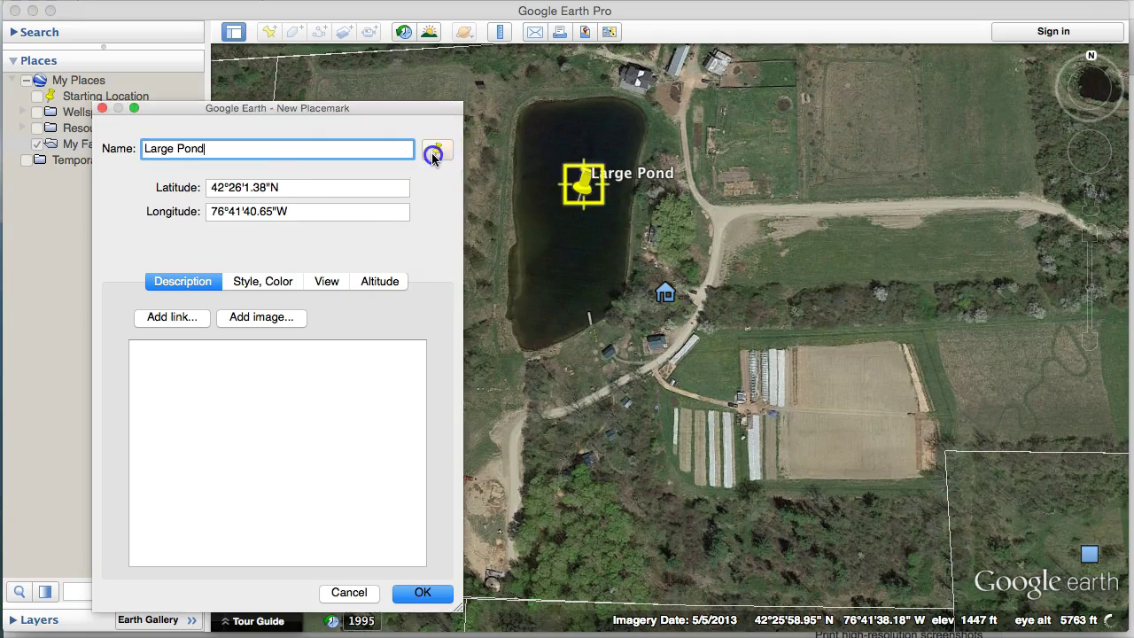
click(431, 152)
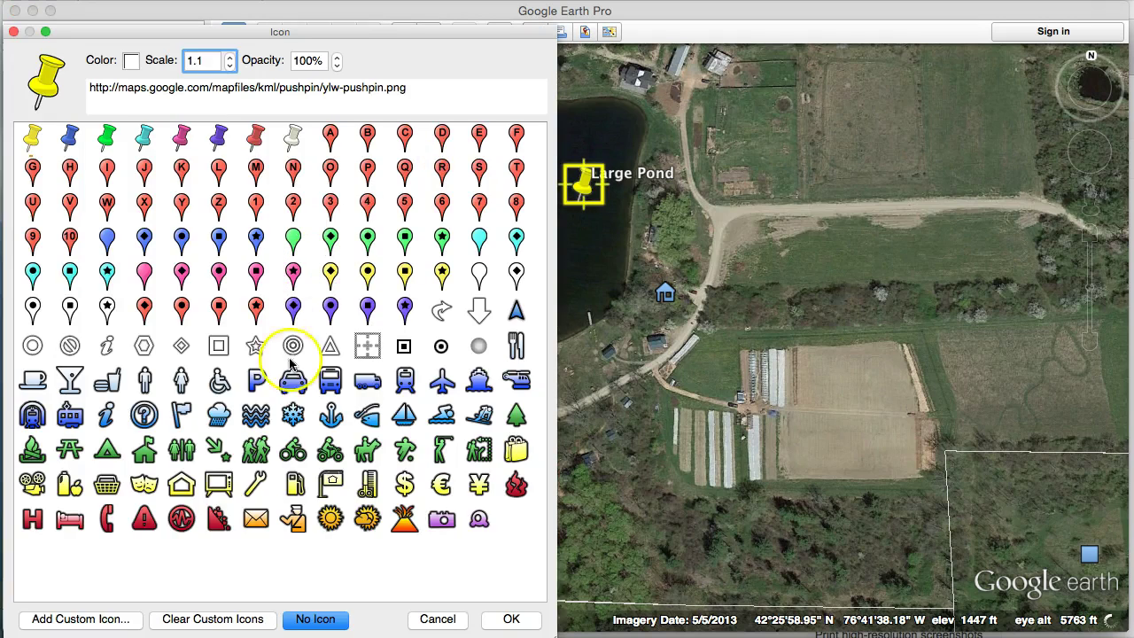
click(256, 415)
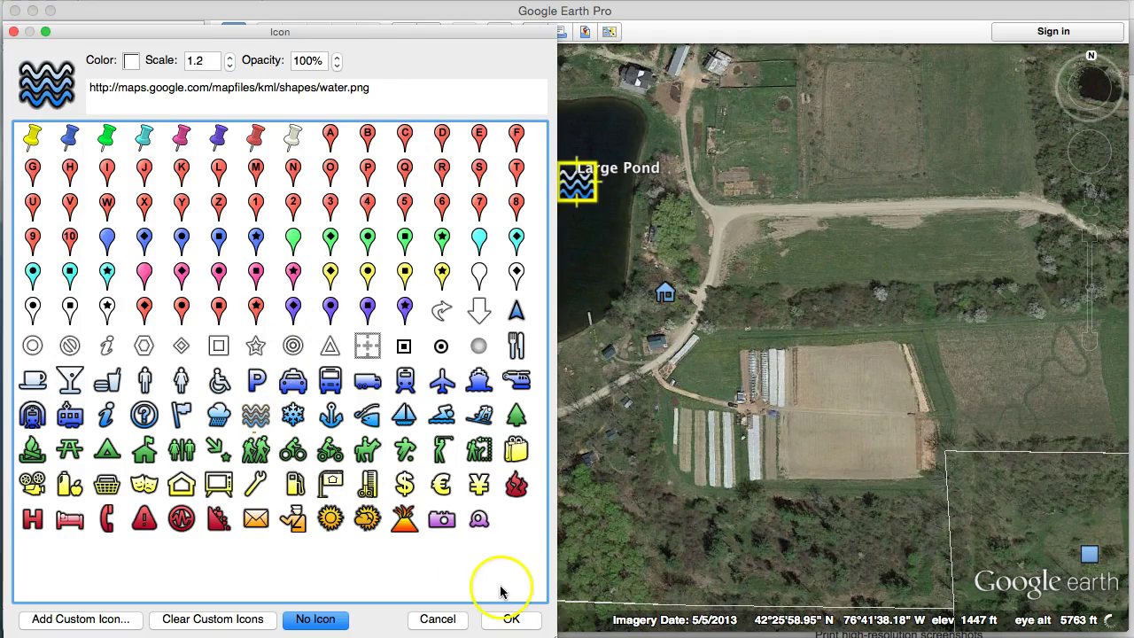
click(507, 618)
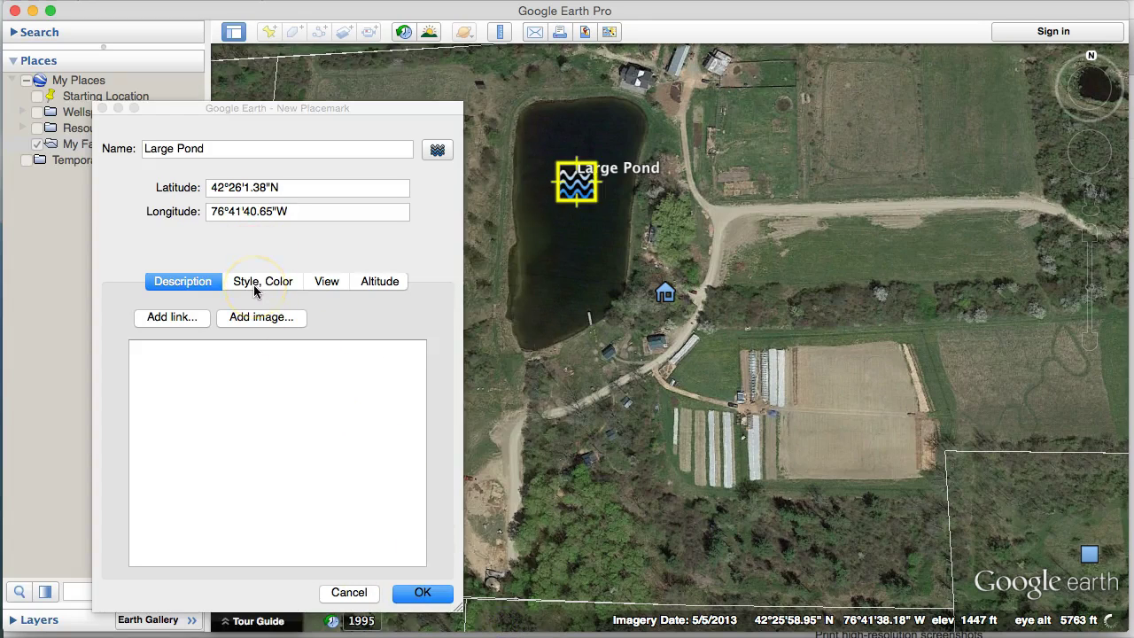
Enter the placemark description "This is our pond. It was built in the 1990s. It is 2 acres in size."
click(229, 393)
text(This i)
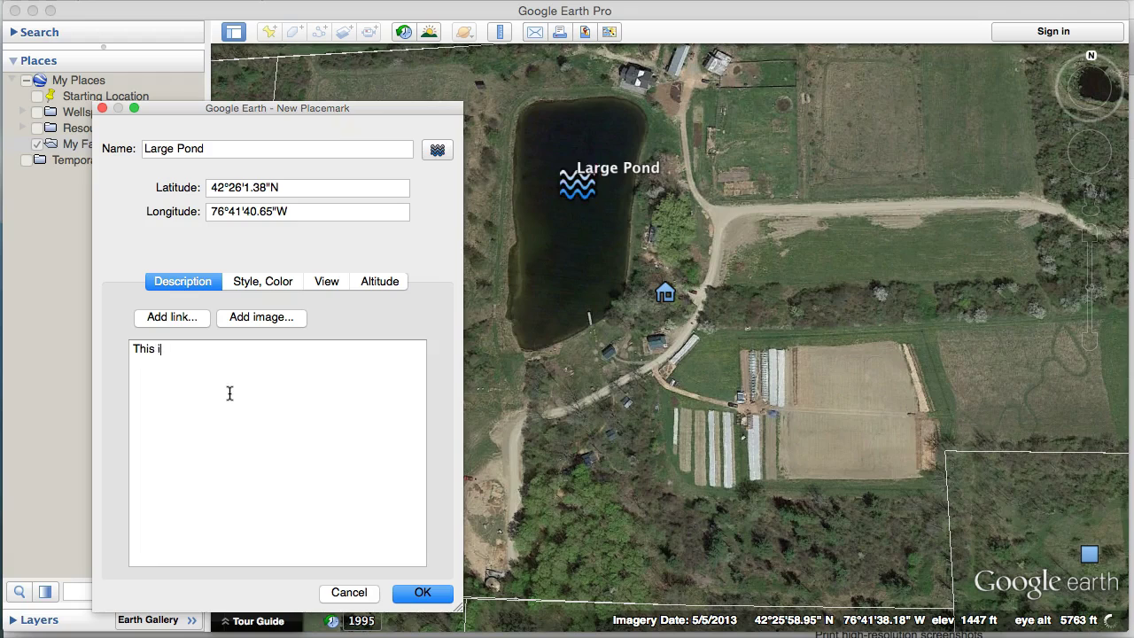
text(s our pond. It was built )
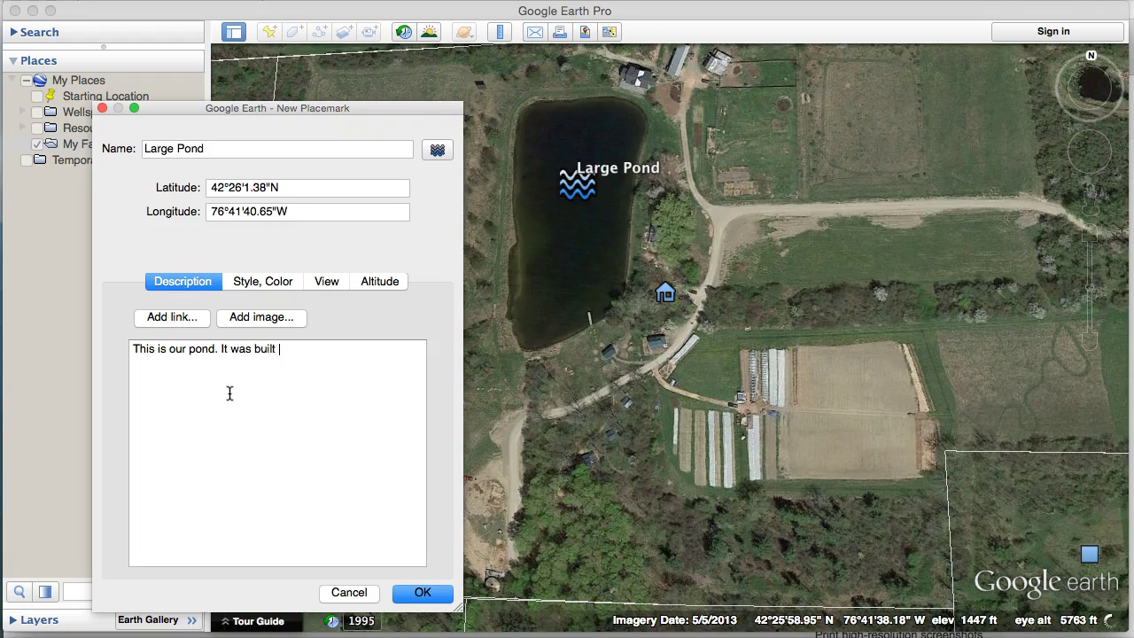
text(in the 1990s. It is 2 acres in size.)
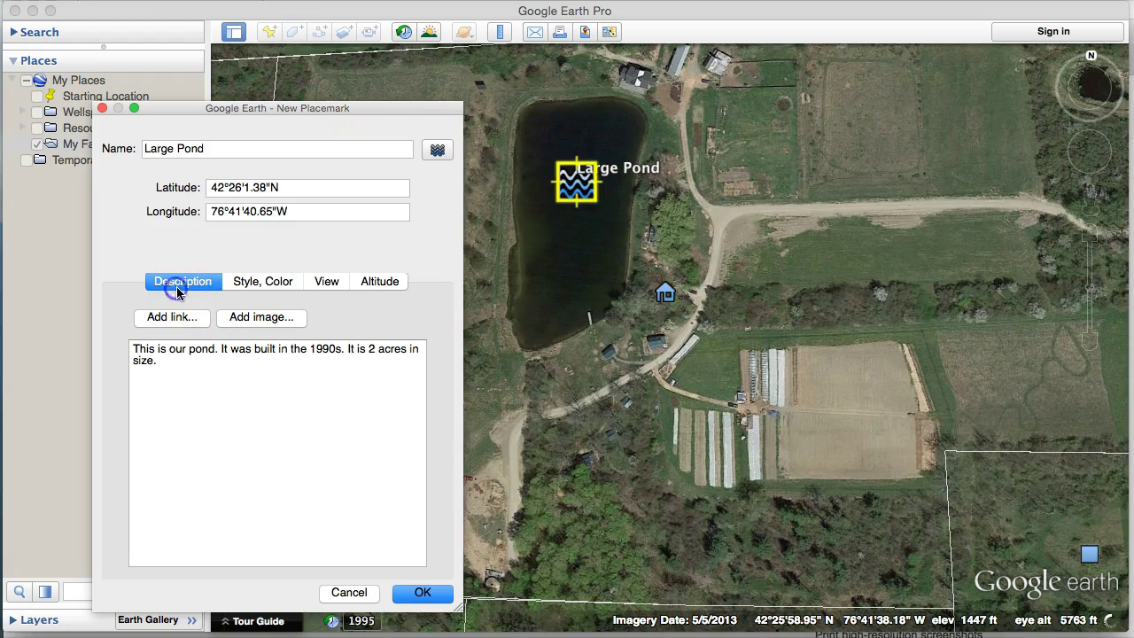
Set the Large Pond label's color to blue and its scale to 0.9
click(265, 283)
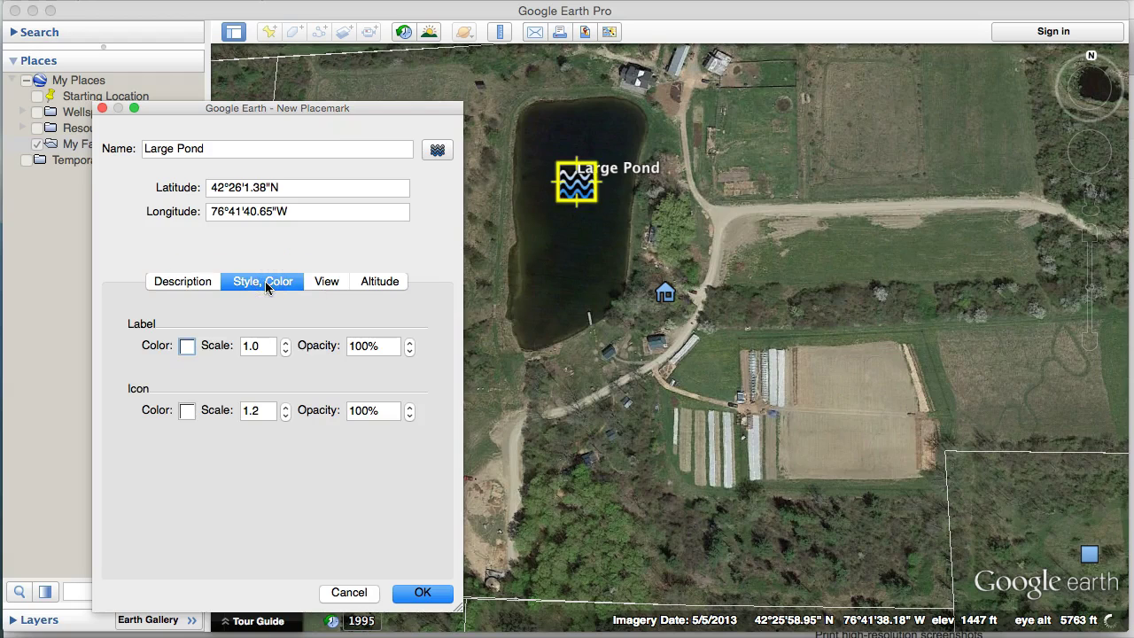
click(189, 345)
drag(240, 372, 233, 393)
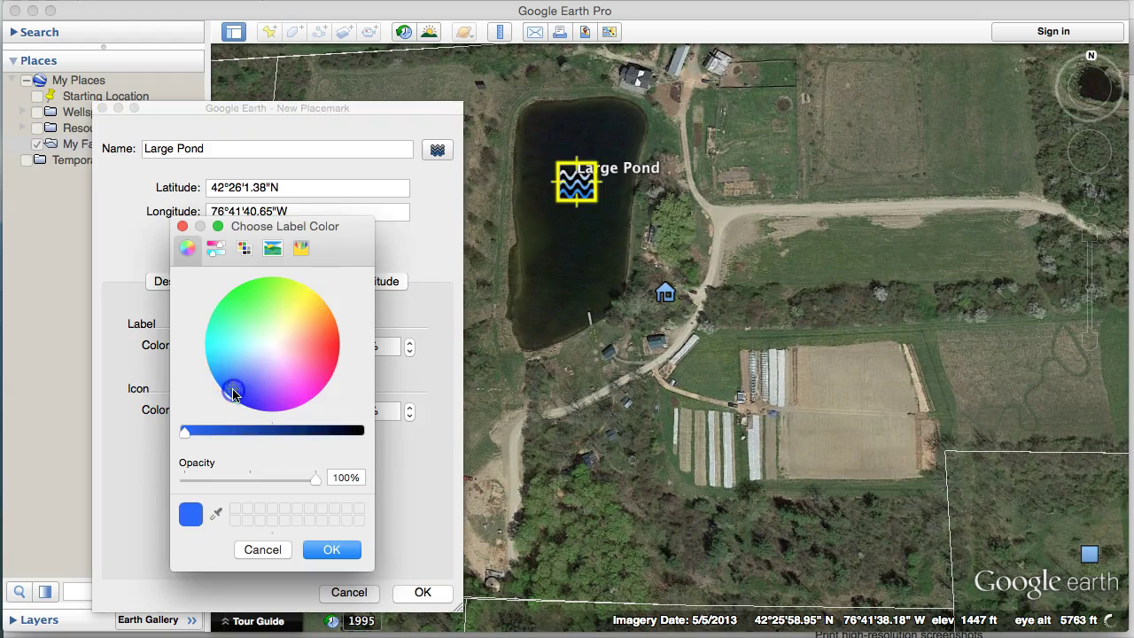
click(327, 547)
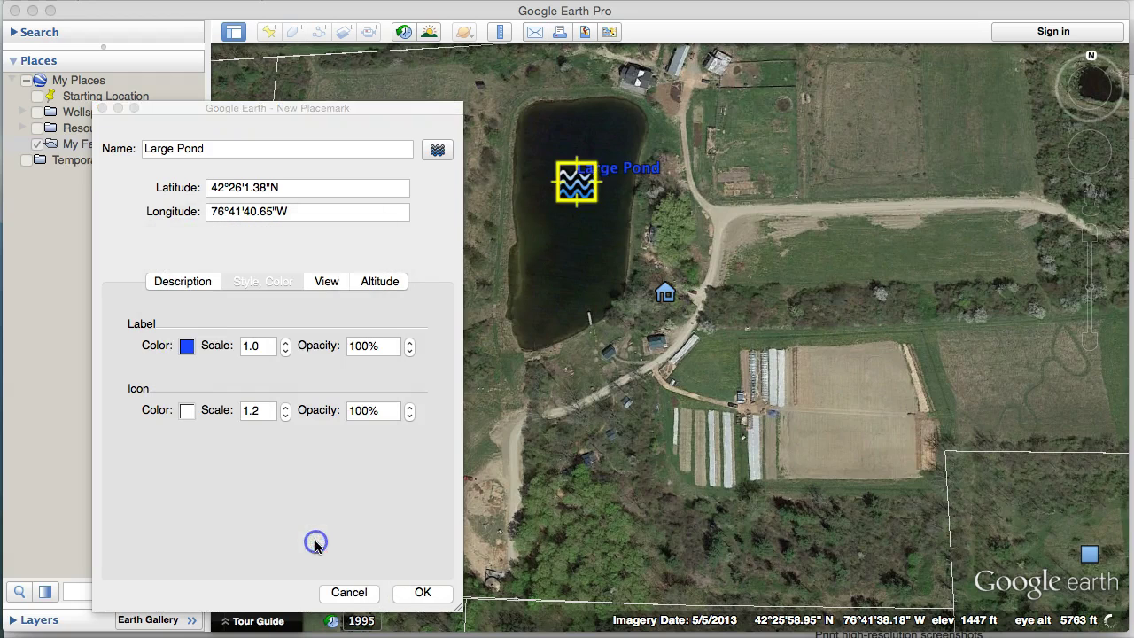
click(286, 342)
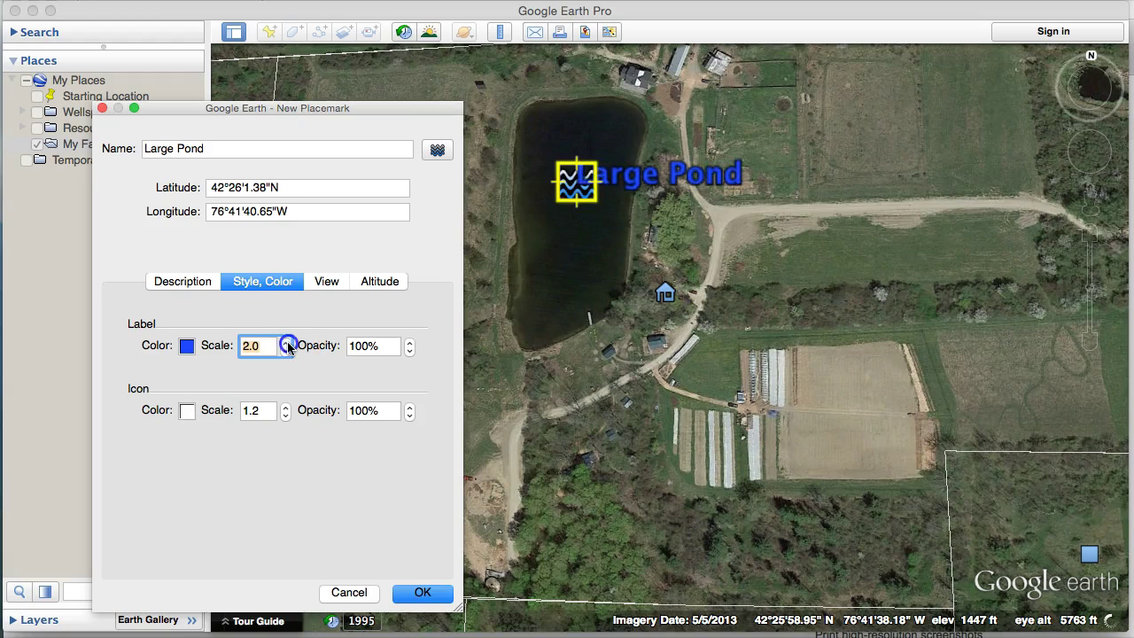
click(285, 352)
click(285, 352)
click(285, 341)
click(285, 341)
Set the Large Pond icon's color to bright green
click(186, 410)
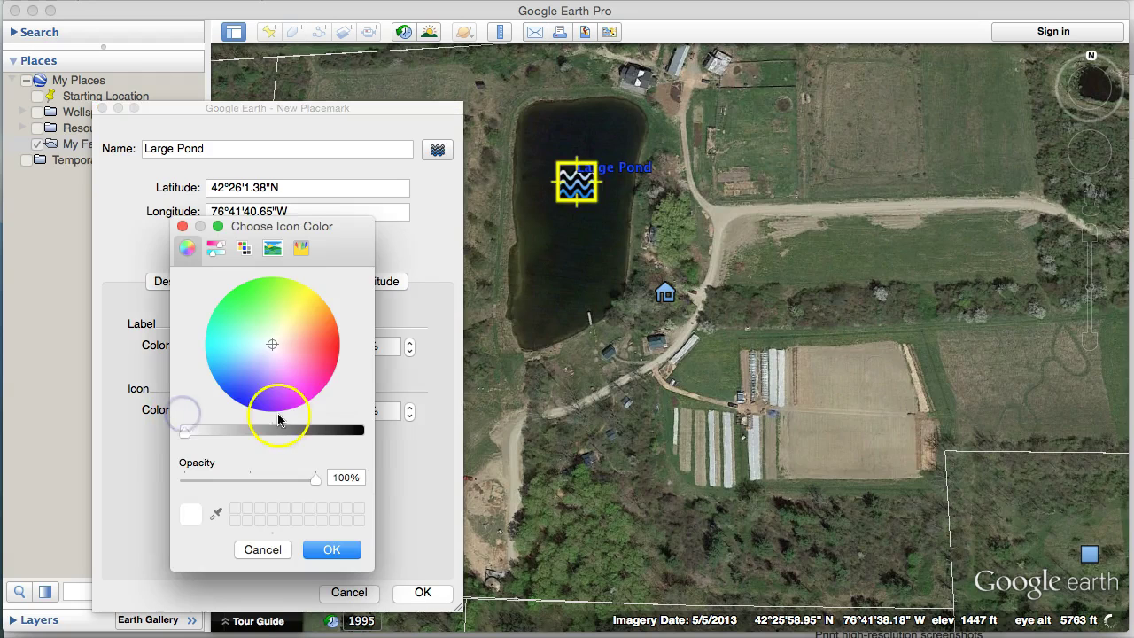
click(239, 280)
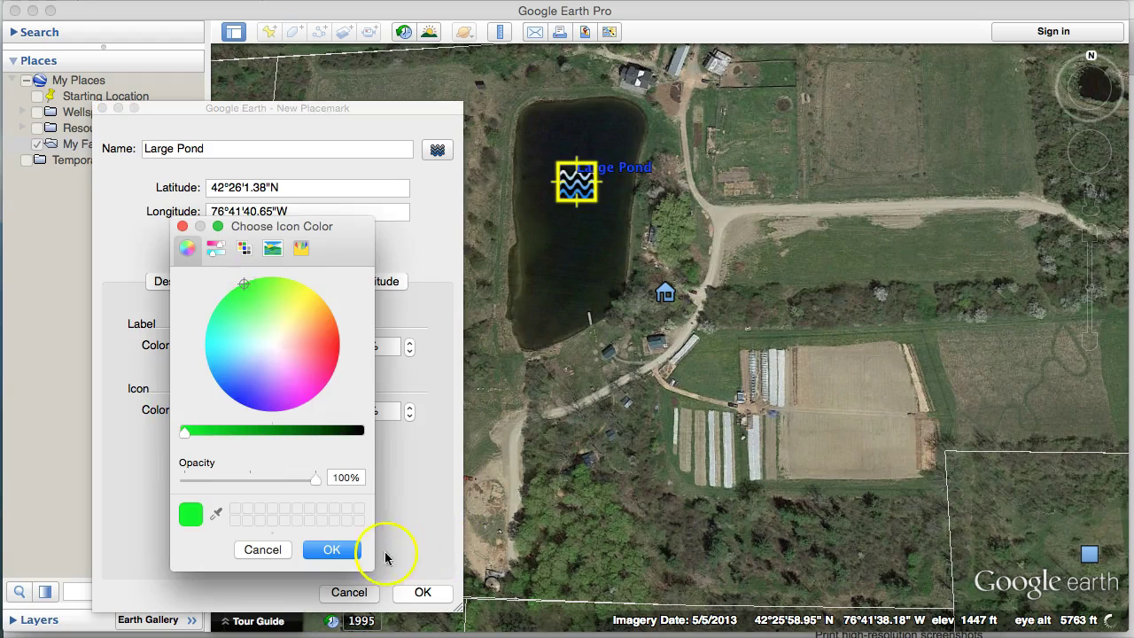
click(355, 553)
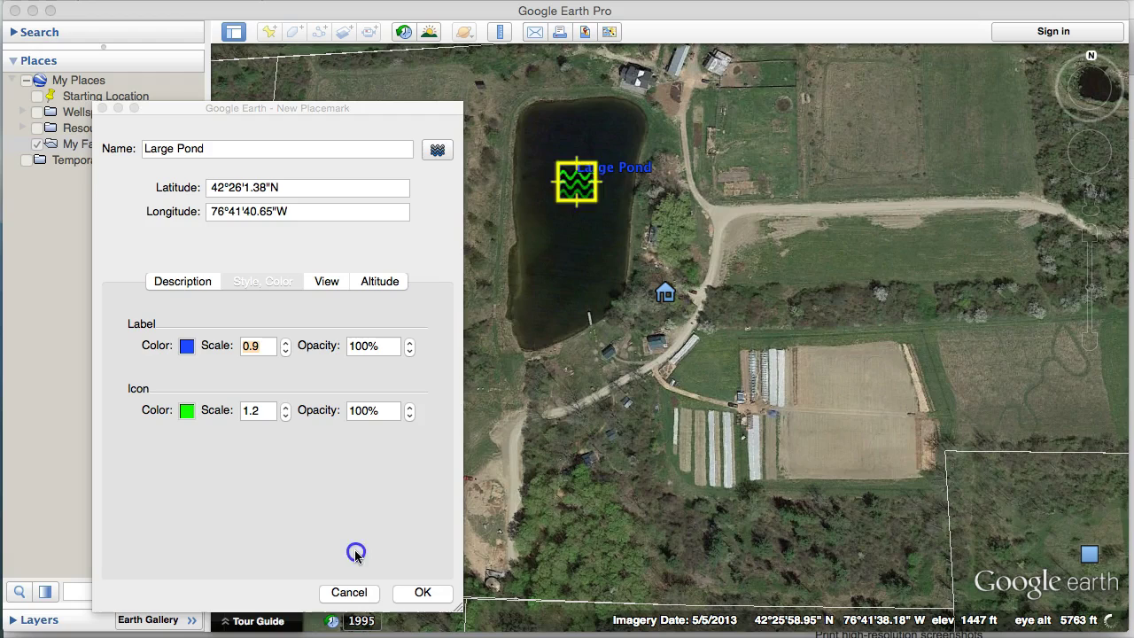
Set the Large Pond icon's scale to 1.0 and its color to light blue
click(285, 405)
click(286, 406)
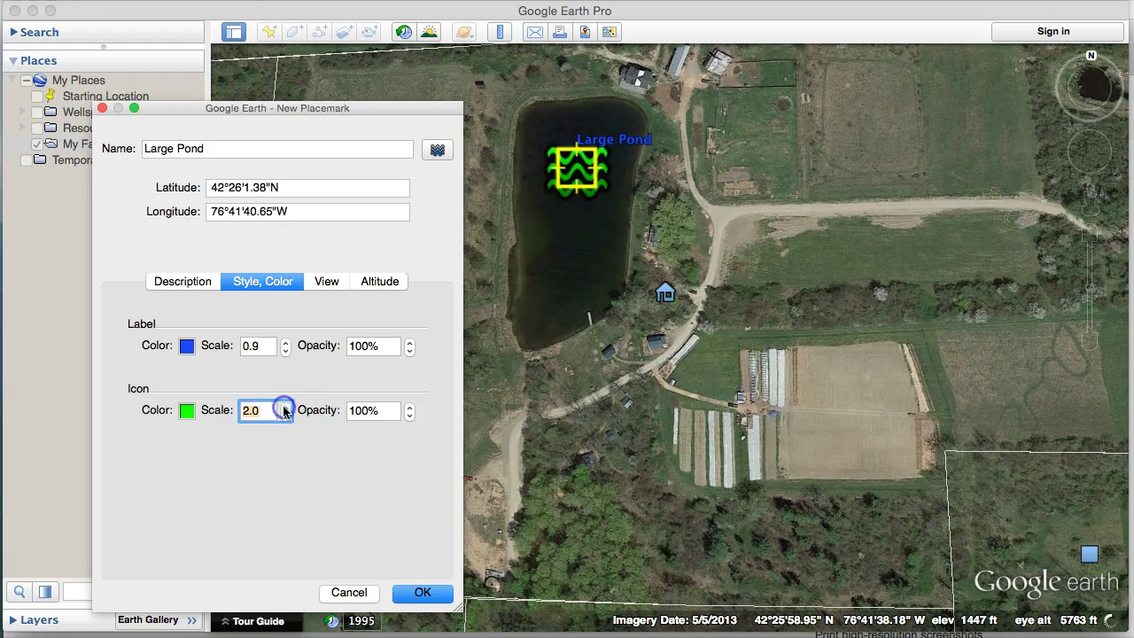
click(285, 416)
click(285, 415)
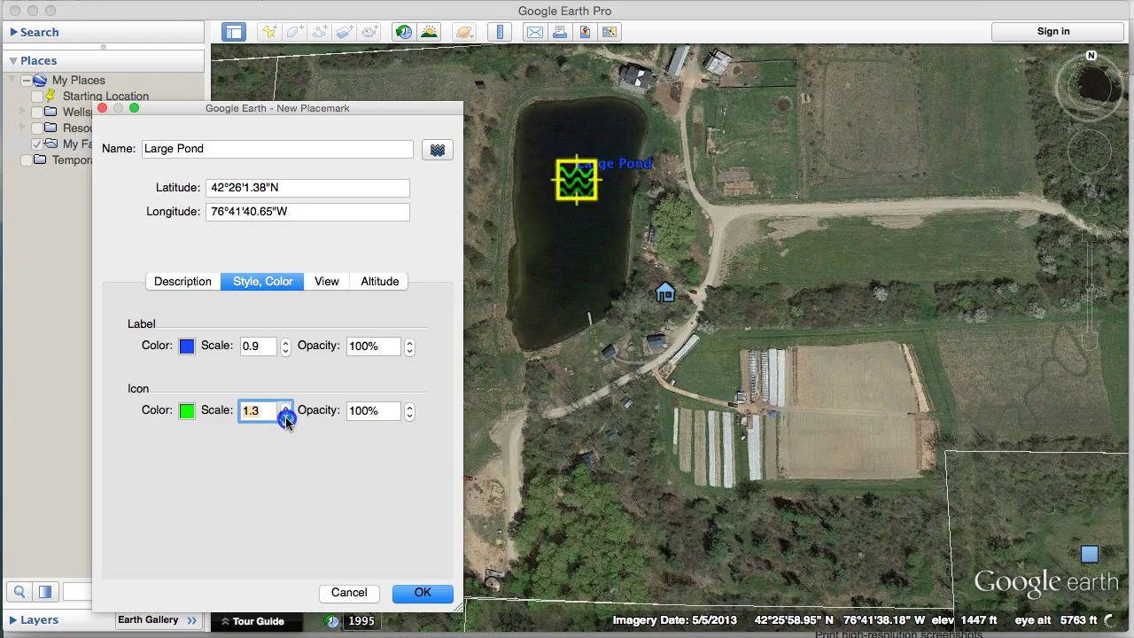
click(186, 410)
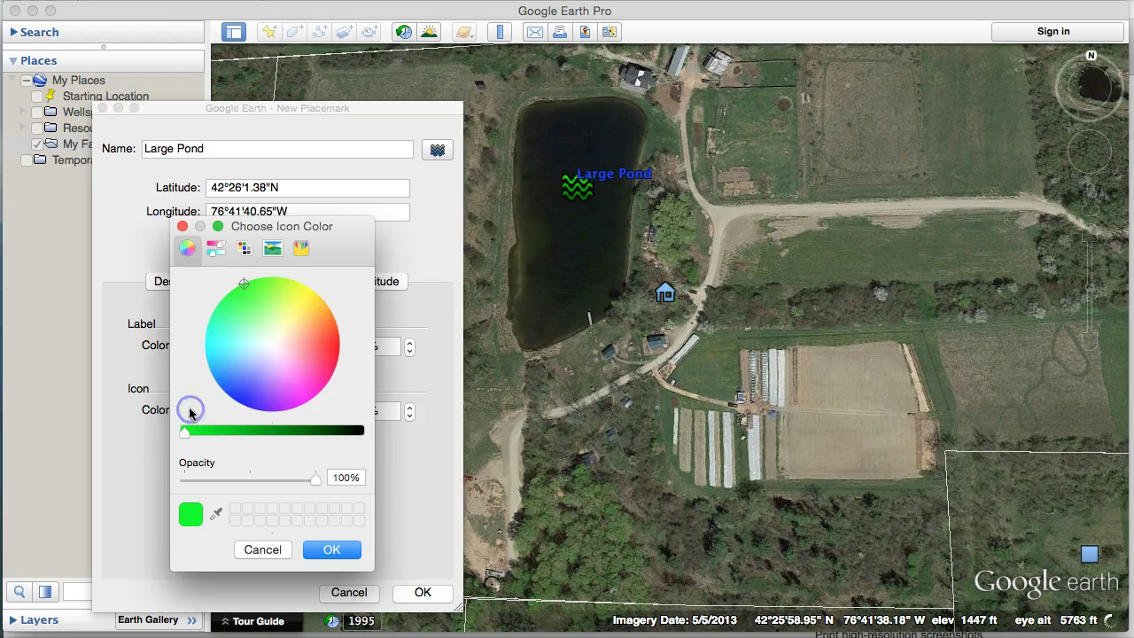
drag(227, 360, 213, 360)
click(333, 550)
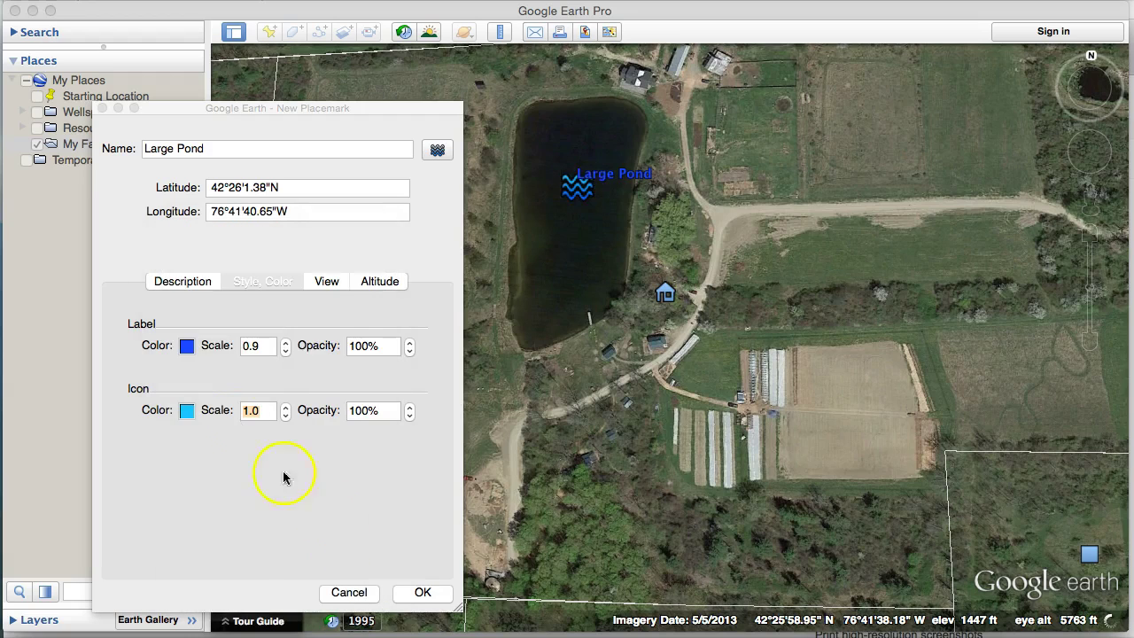
Set the Large Pond label's color to red and its scale to 0.7, and save the placemark
click(186, 346)
drag(310, 345, 337, 335)
click(331, 549)
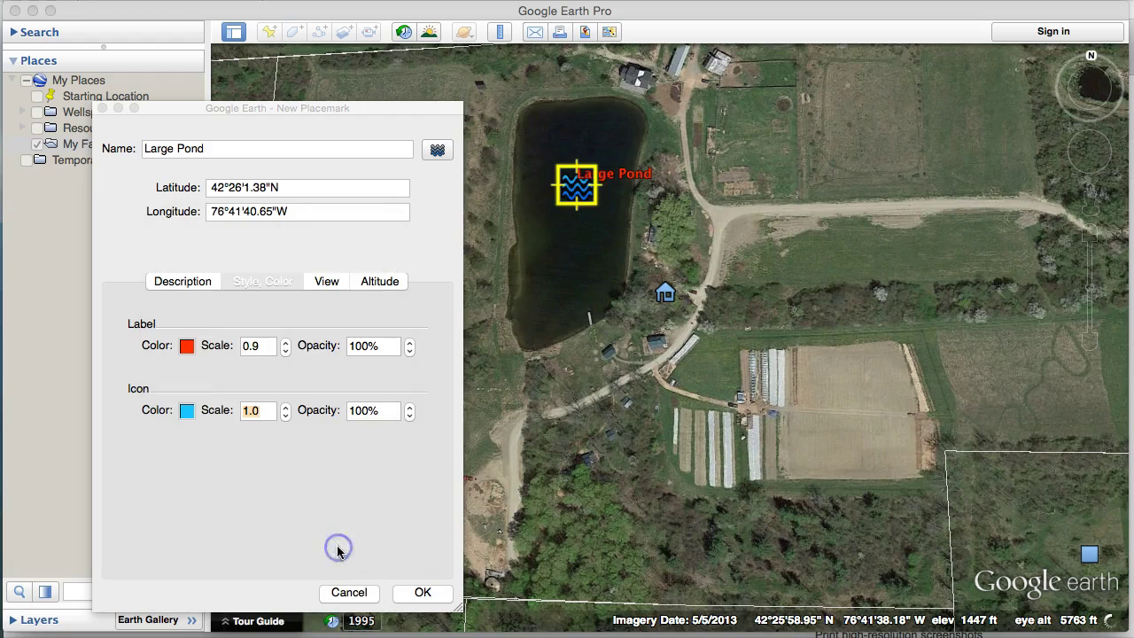
click(285, 351)
click(285, 352)
click(286, 352)
click(285, 352)
click(285, 342)
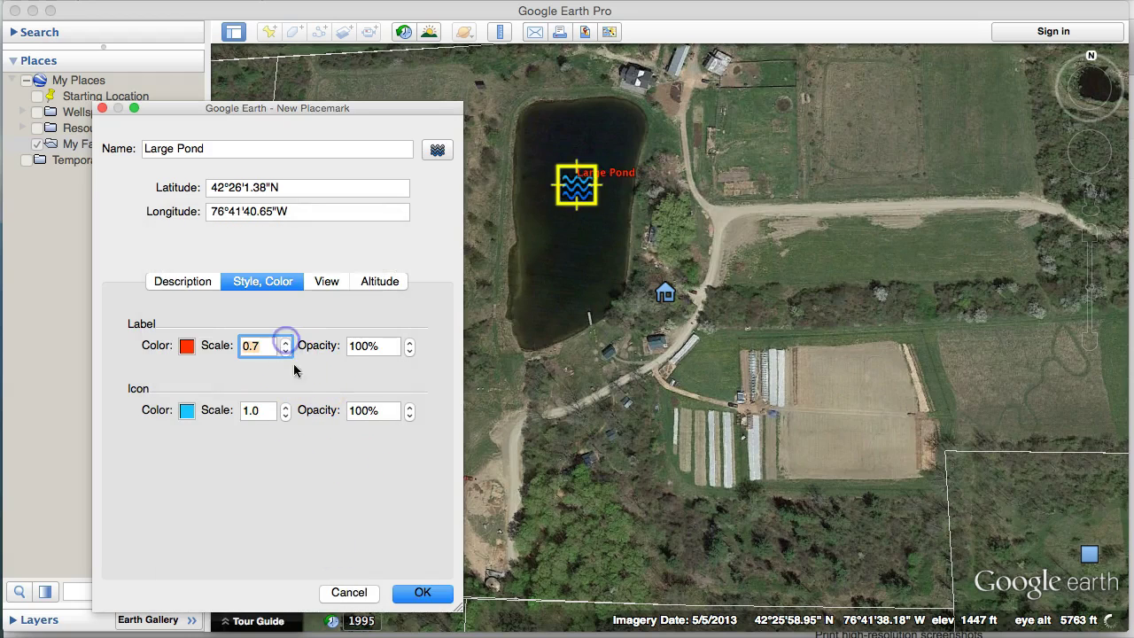
click(414, 591)
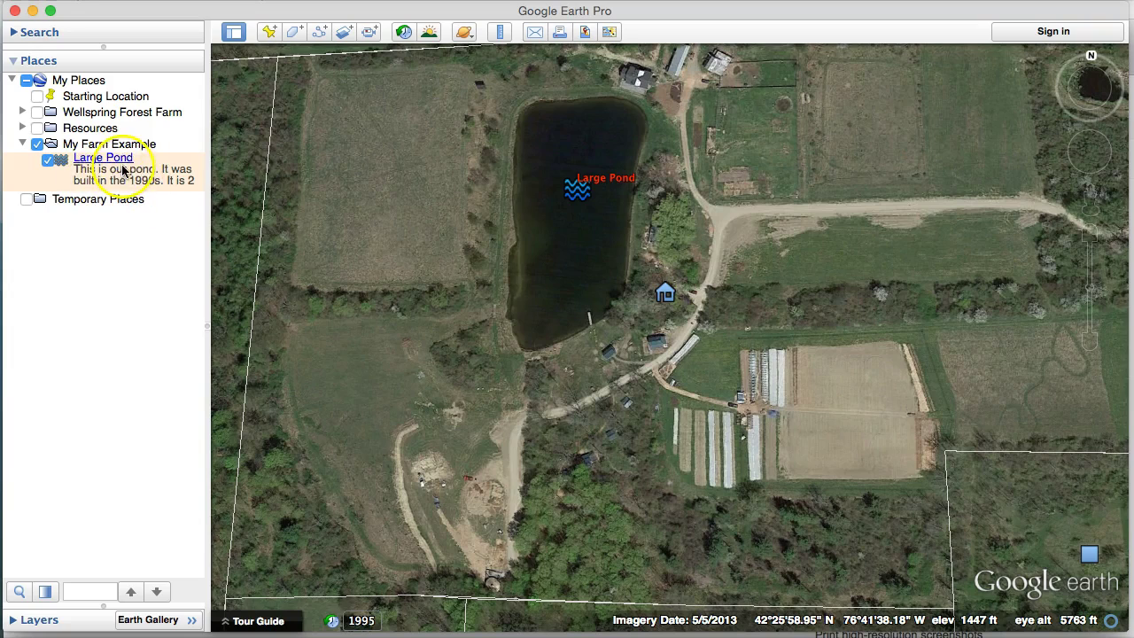
View the Large Pond placemark's description balloon on the map and close it
click(582, 200)
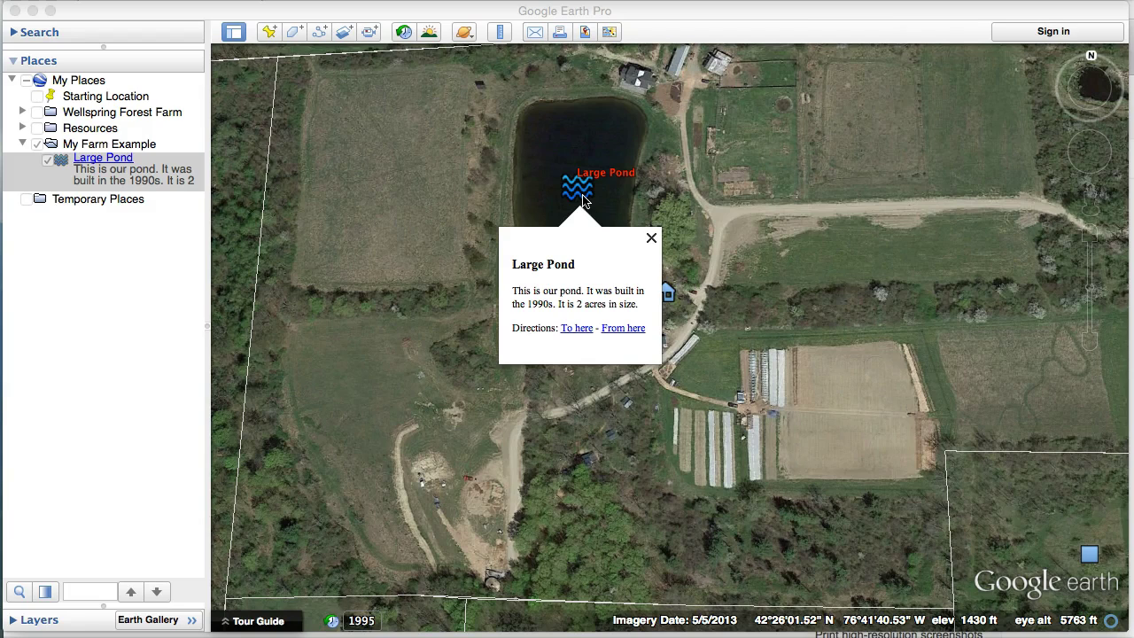
click(650, 241)
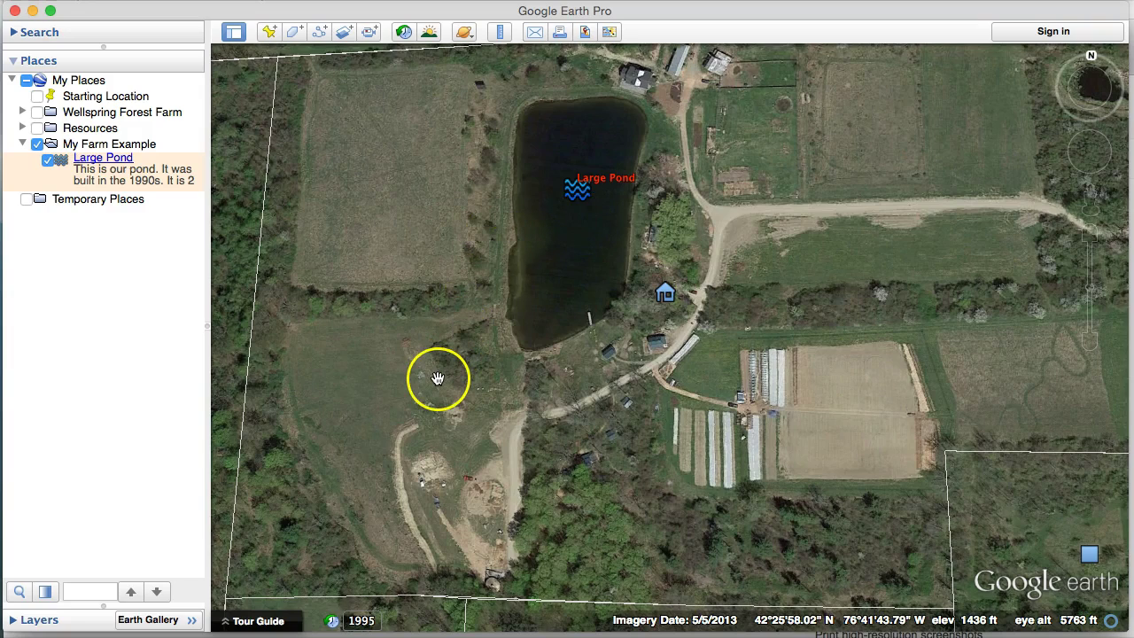
Draw a curved new path from the dirt road's edge through the woods to the boundary line south of them
drag(438, 379, 435, 278)
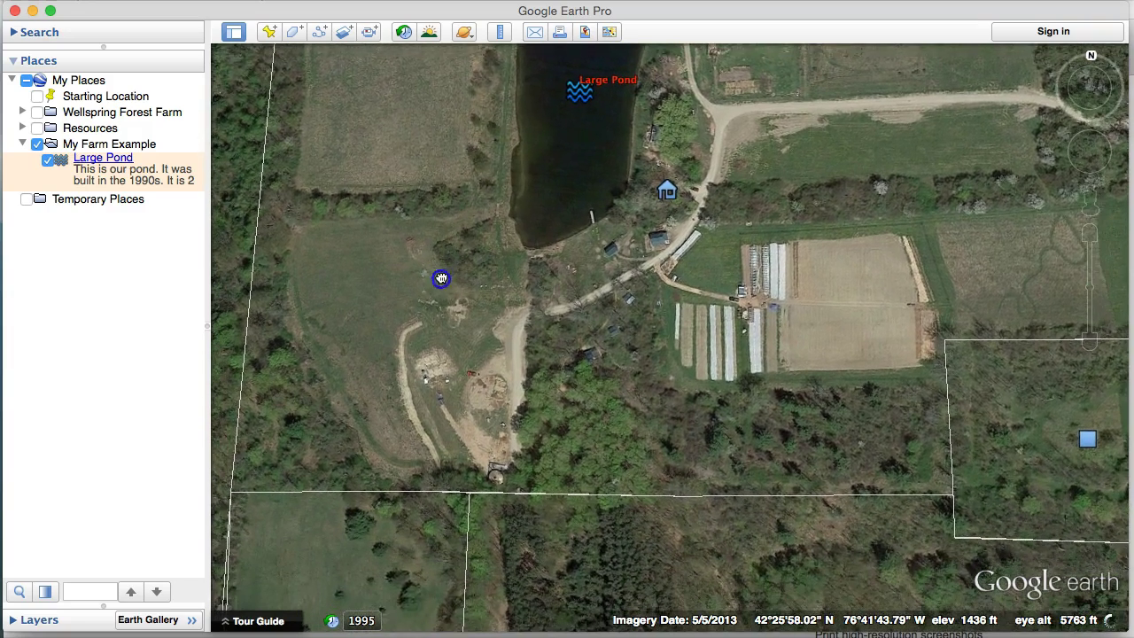
drag(452, 332, 450, 324)
click(476, 342)
right_drag(469, 334, 478, 272)
drag(494, 354, 499, 310)
right_drag(500, 309, 501, 225)
drag(499, 269, 496, 245)
click(363, 131)
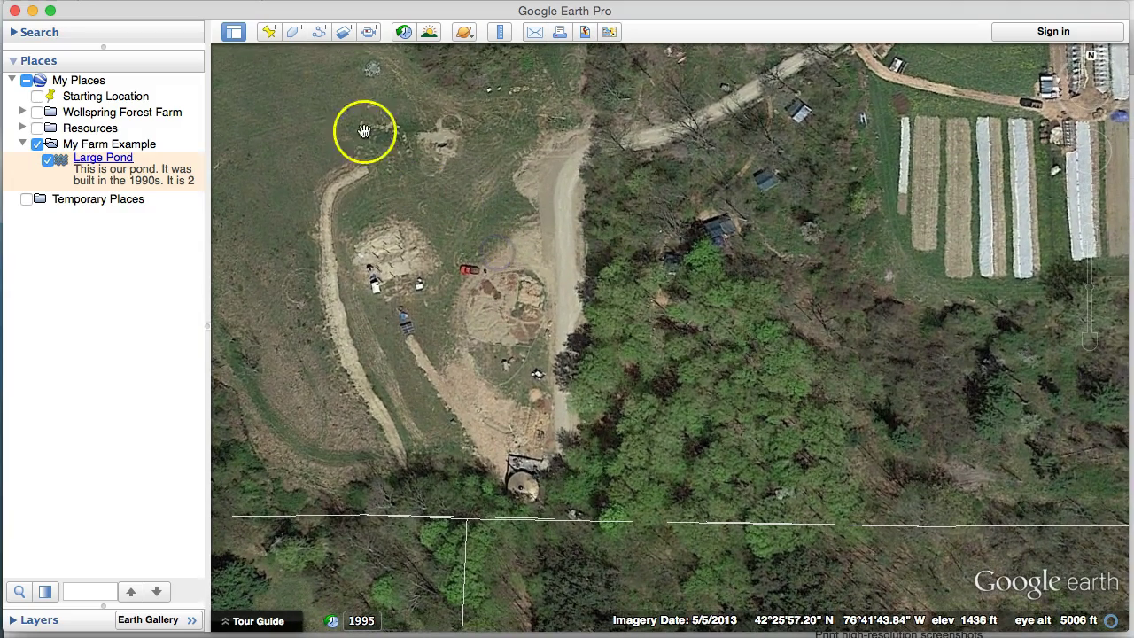
click(322, 37)
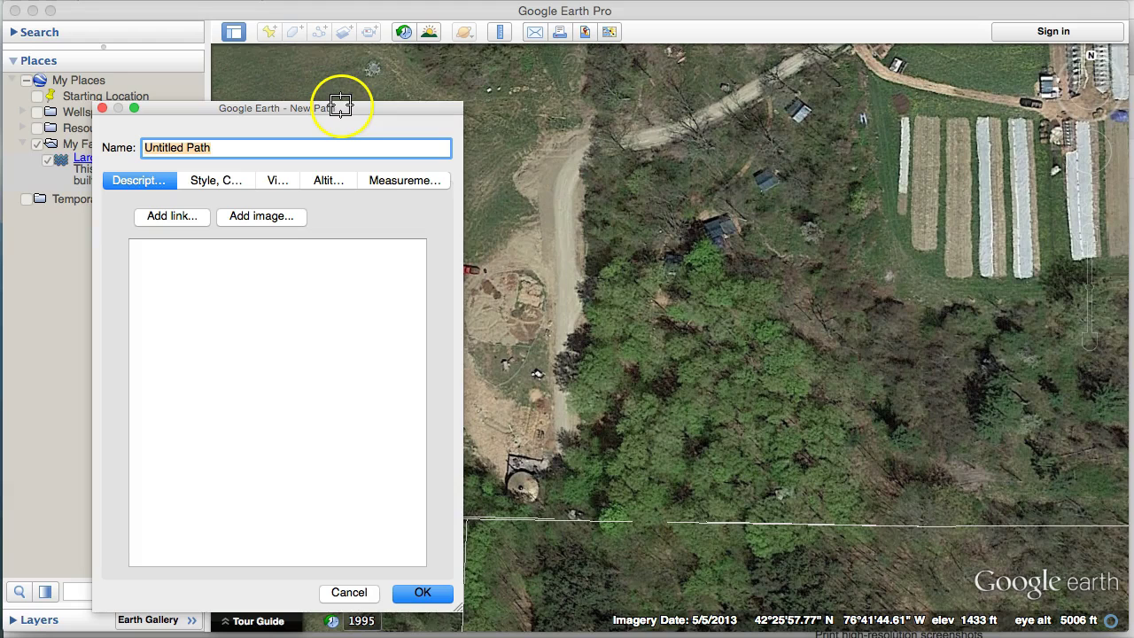
drag(301, 109, 214, 14)
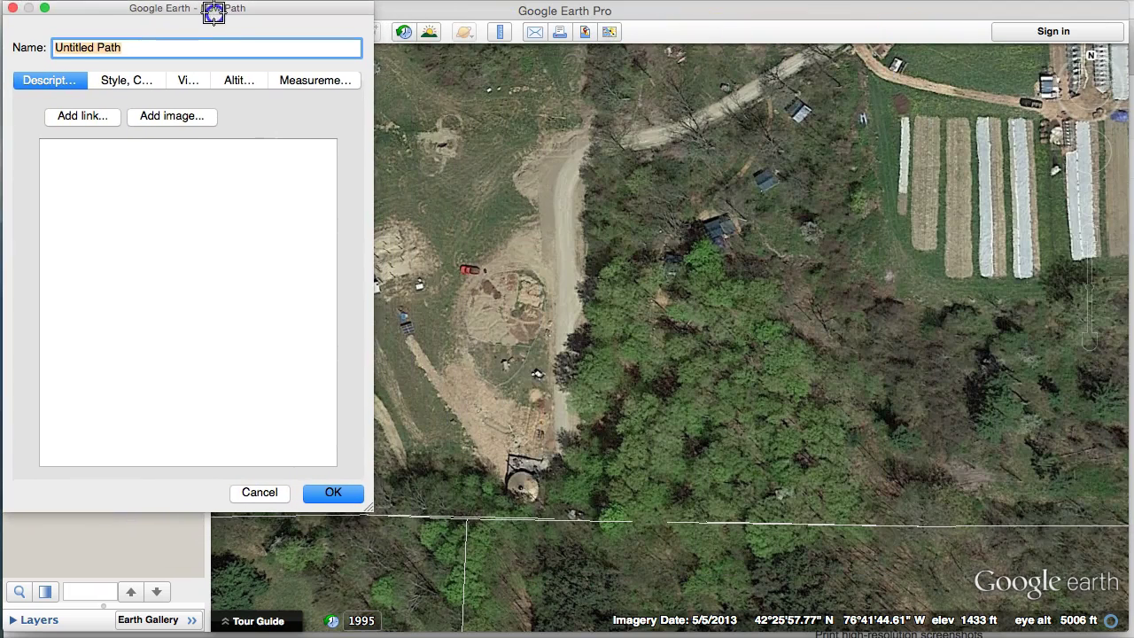
click(586, 284)
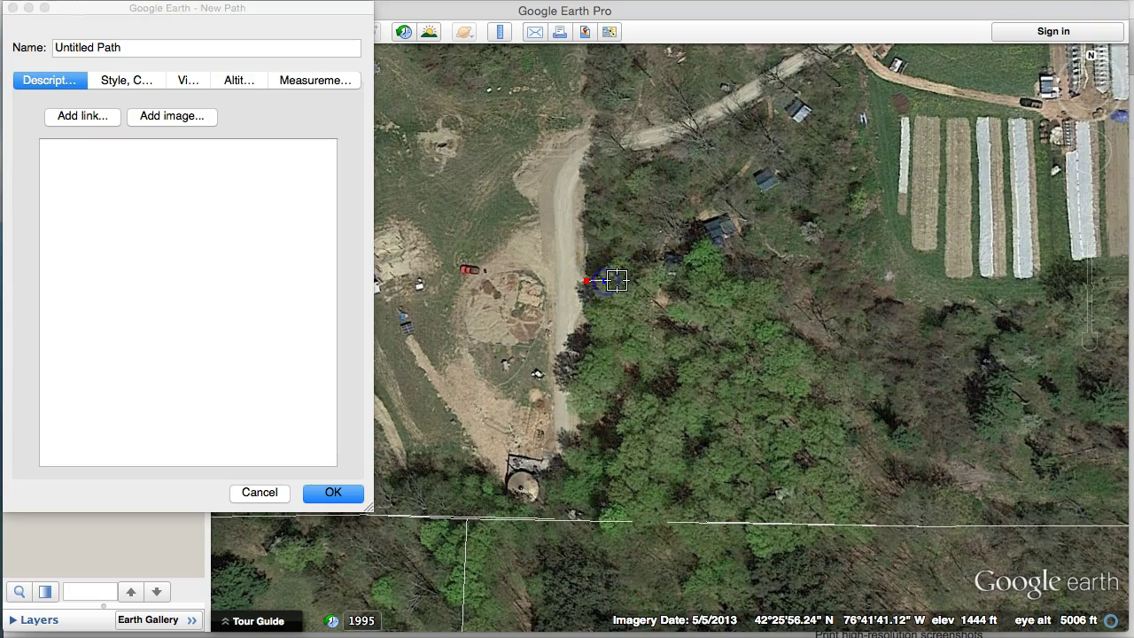
click(621, 281)
click(647, 284)
click(667, 293)
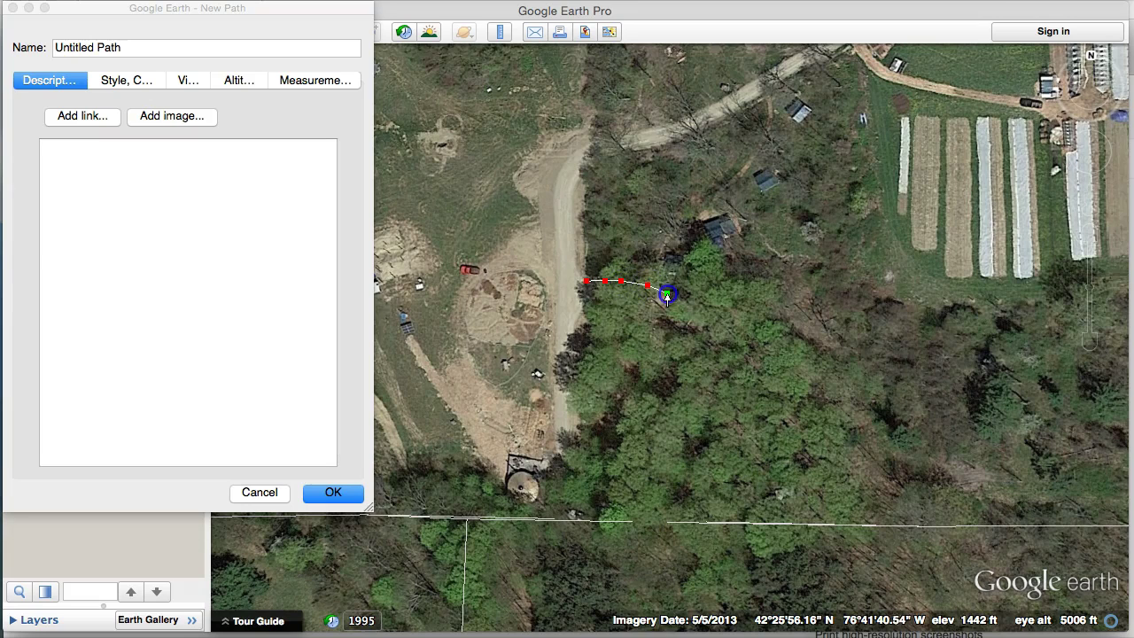
click(721, 330)
click(731, 351)
click(738, 376)
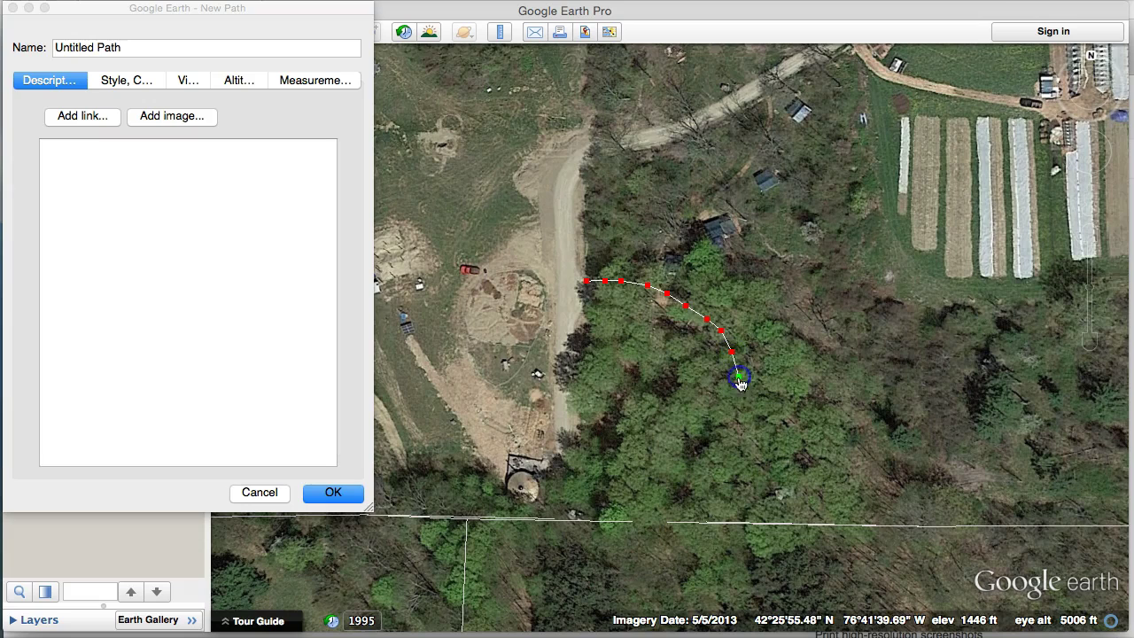
click(739, 394)
click(734, 431)
click(721, 452)
click(710, 474)
click(698, 499)
click(695, 521)
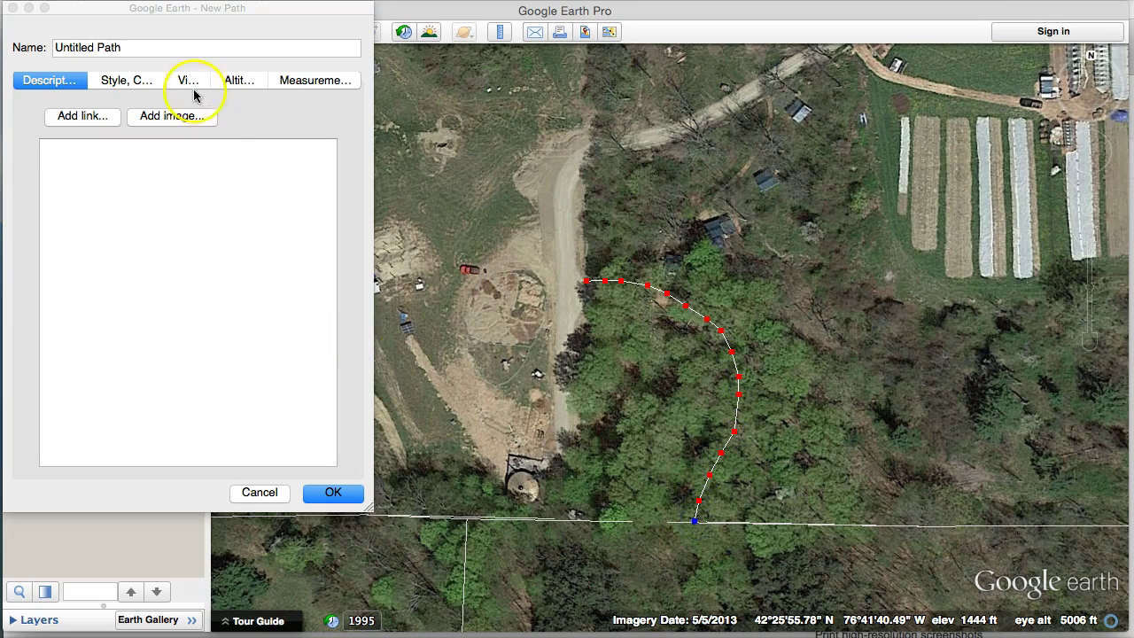
Name the path Woods Path, give its line an orange color and a width of 2.6, and save it
click(38, 46)
text(Woods)
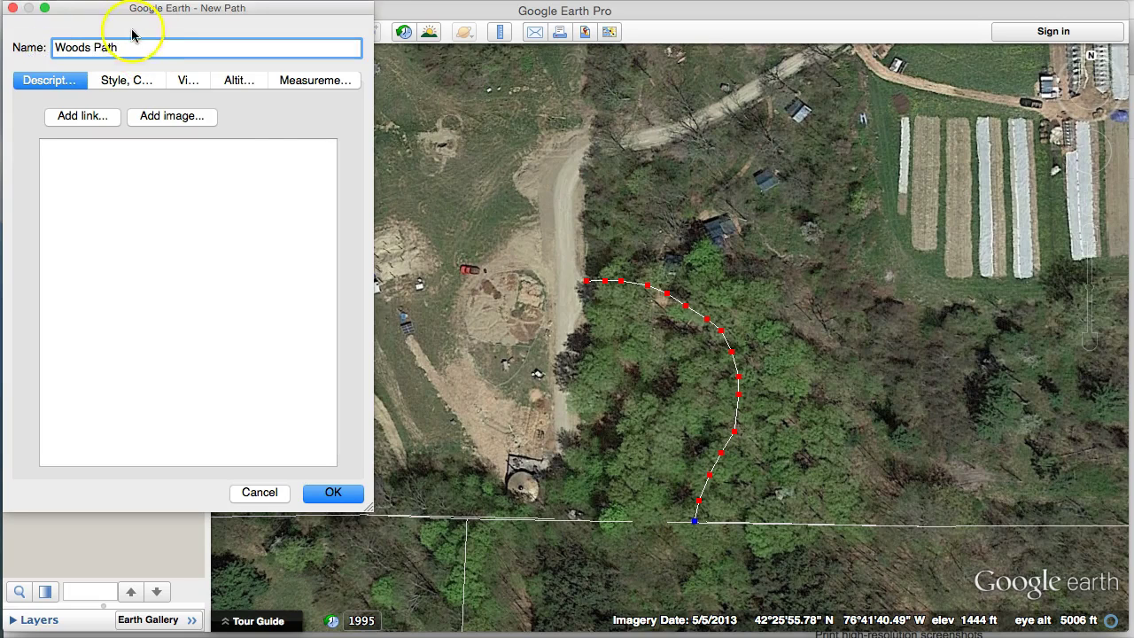
click(131, 81)
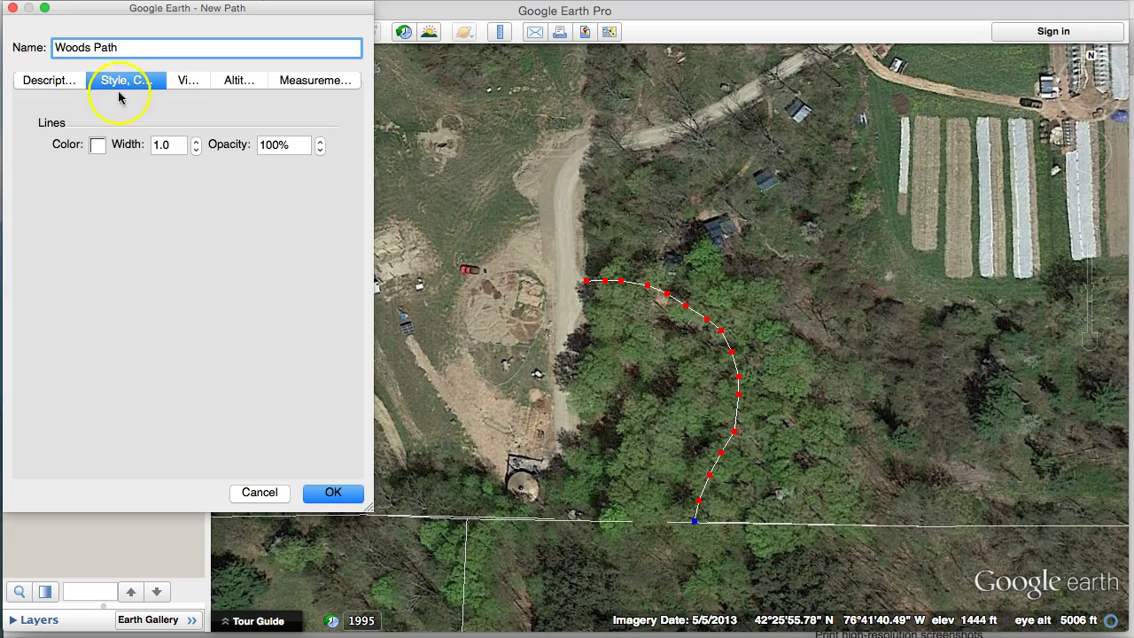
click(96, 148)
drag(301, 328, 333, 324)
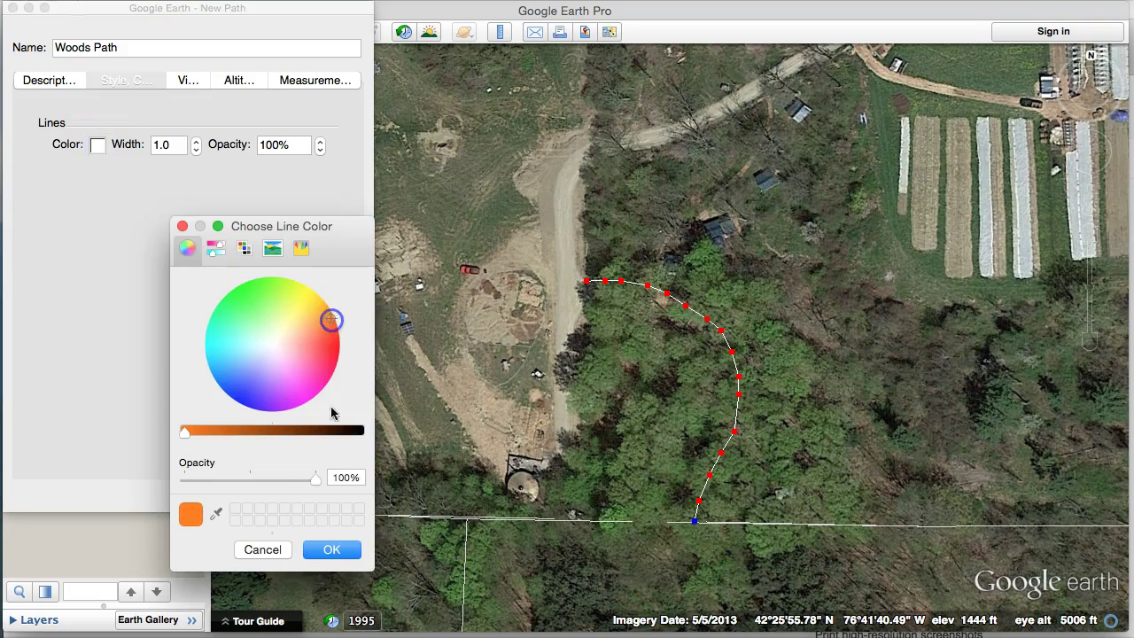
click(336, 551)
click(197, 142)
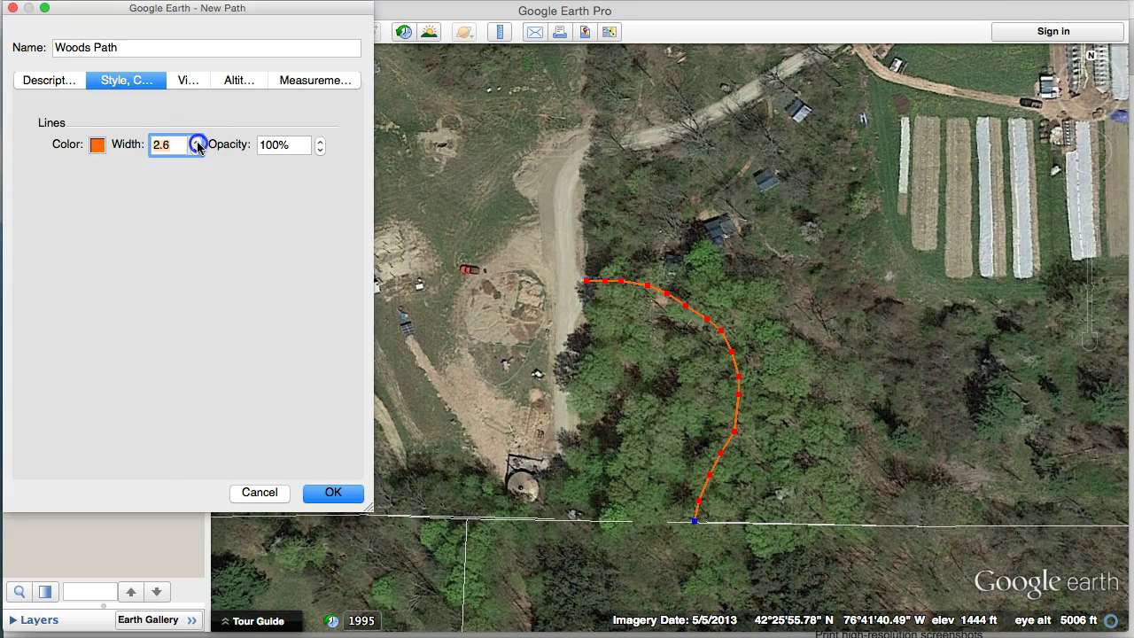
click(335, 493)
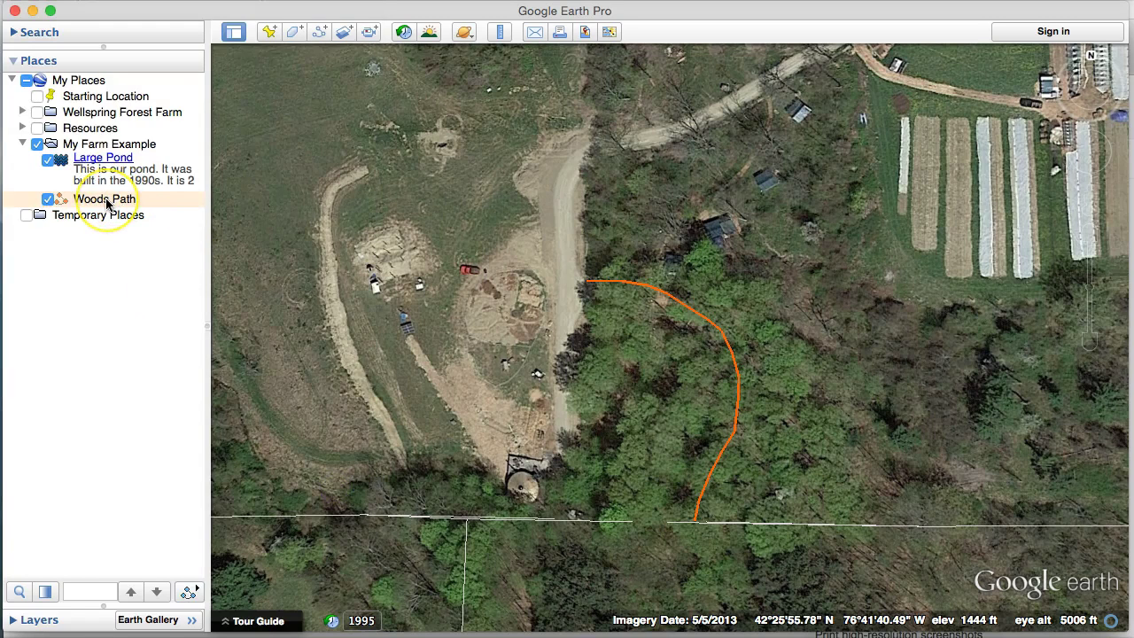
Draw a second path named Woods Path 2, branching from Woods Path north past the small buildings to the gravel road
click(319, 32)
text(Woods Path 2)
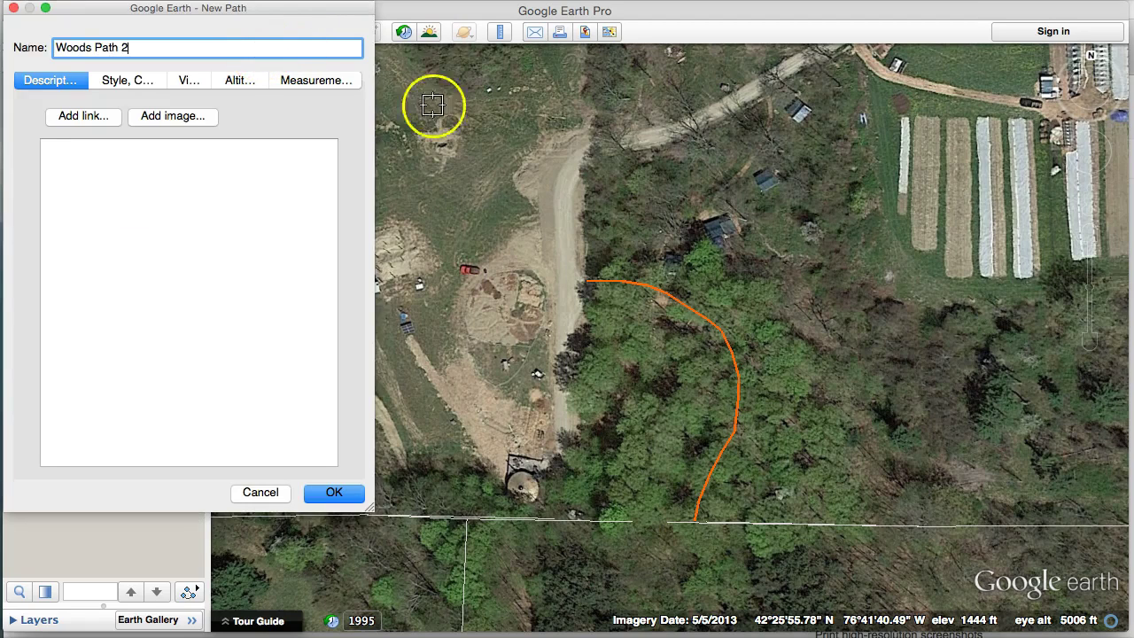
mouse_move(656, 284)
mouse_down()
mouse_move(674, 226)
mouse_move(744, 167)
mouse_move(767, 92)
mouse_up()
Reshape Woods Path 2 by repositioning and deleting points along its northern half, and save the path
click(726, 197)
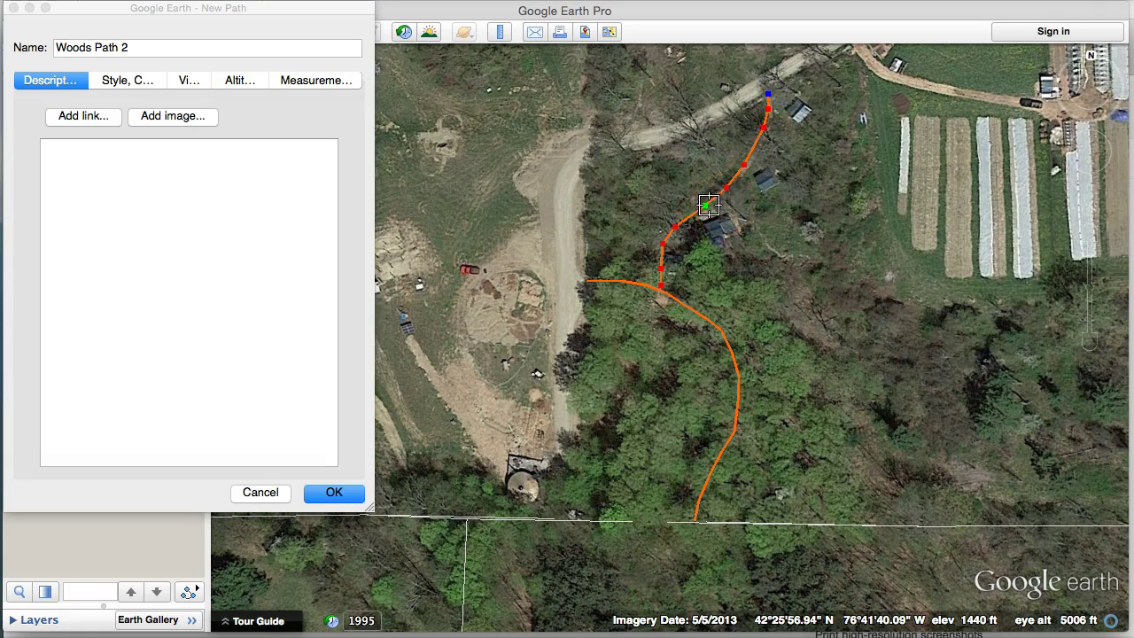
mouse_move(705, 209)
mouse_down()
mouse_move(726, 223)
mouse_move(706, 212)
mouse_up()
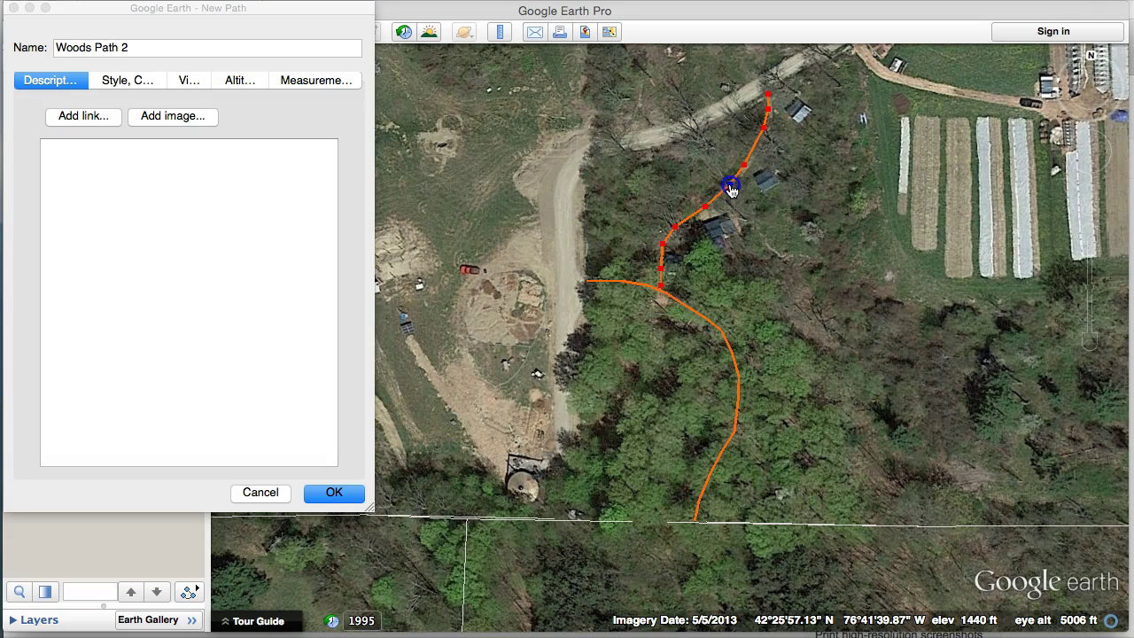
click(768, 111)
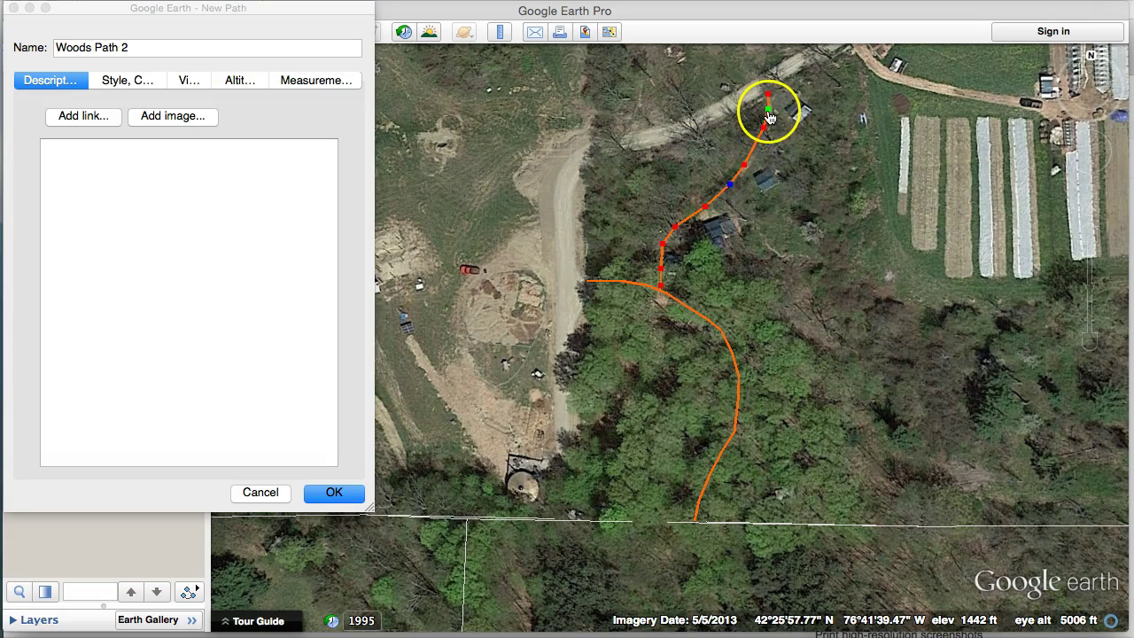
click(846, 226)
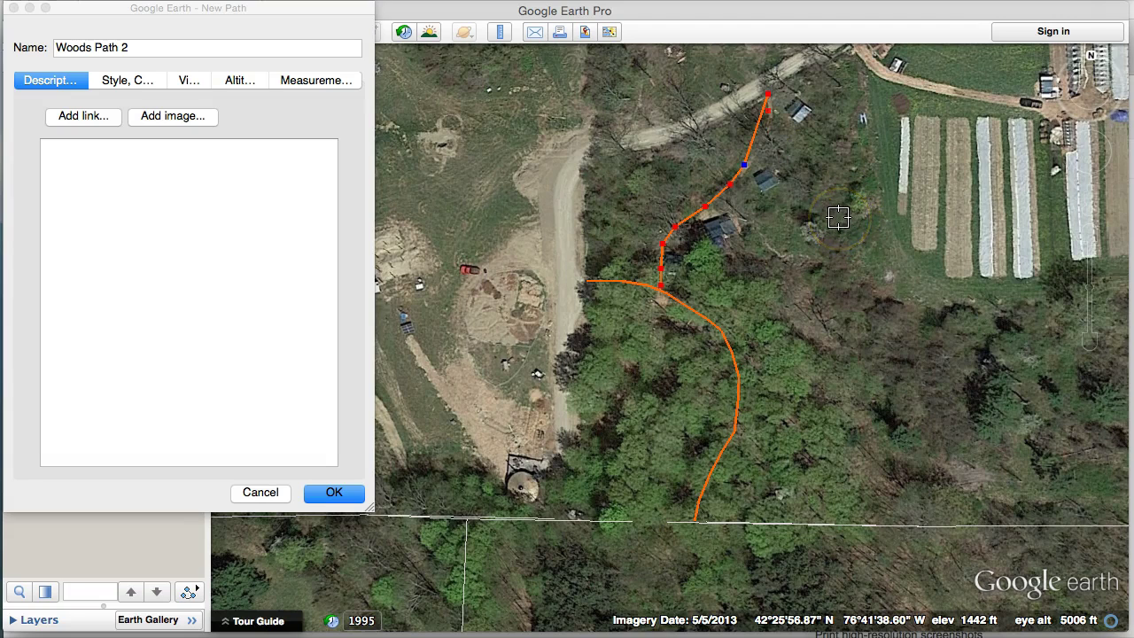
drag(810, 245, 766, 142)
click(342, 493)
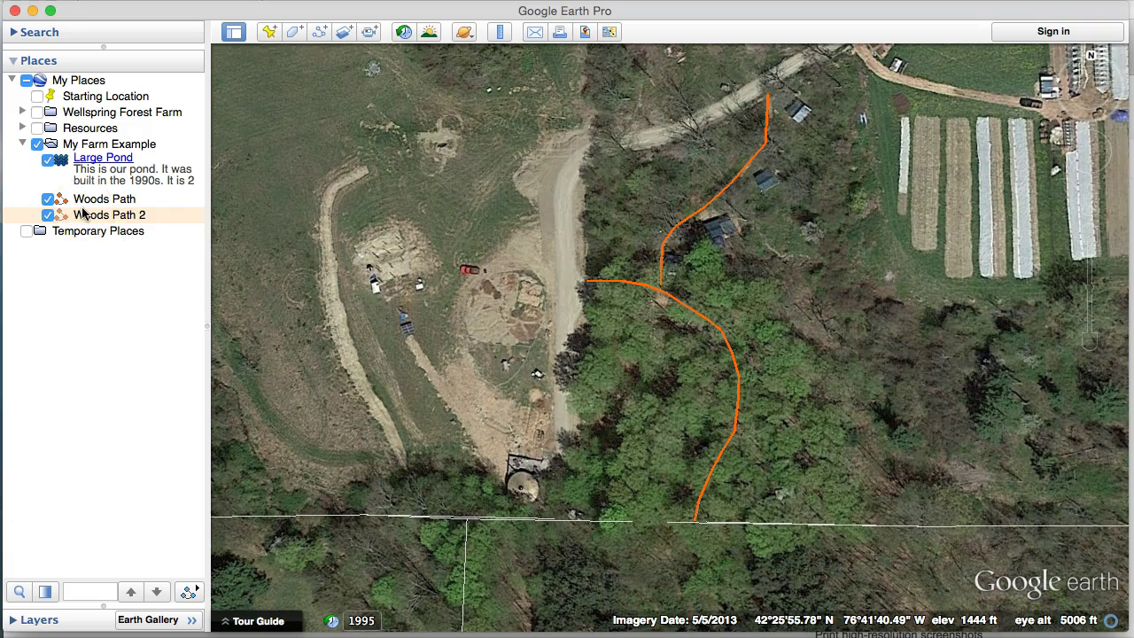
Add a subfolder named Walking Path inside the My Farm Example folder
click(124, 146)
right_click(124, 147)
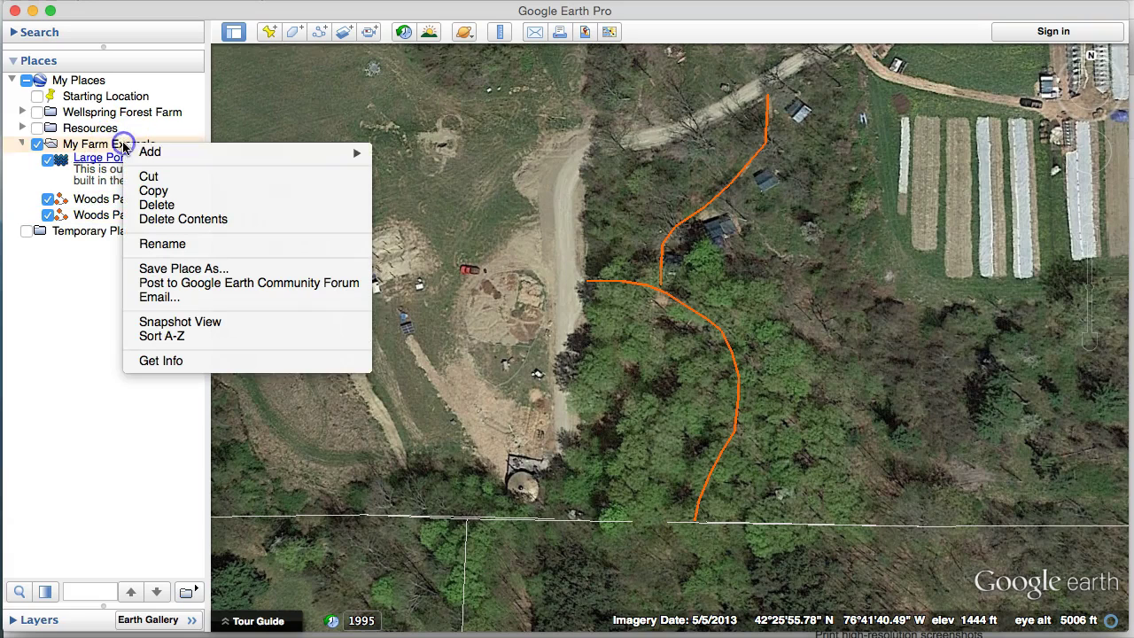
mouse_move(222, 152)
click(405, 155)
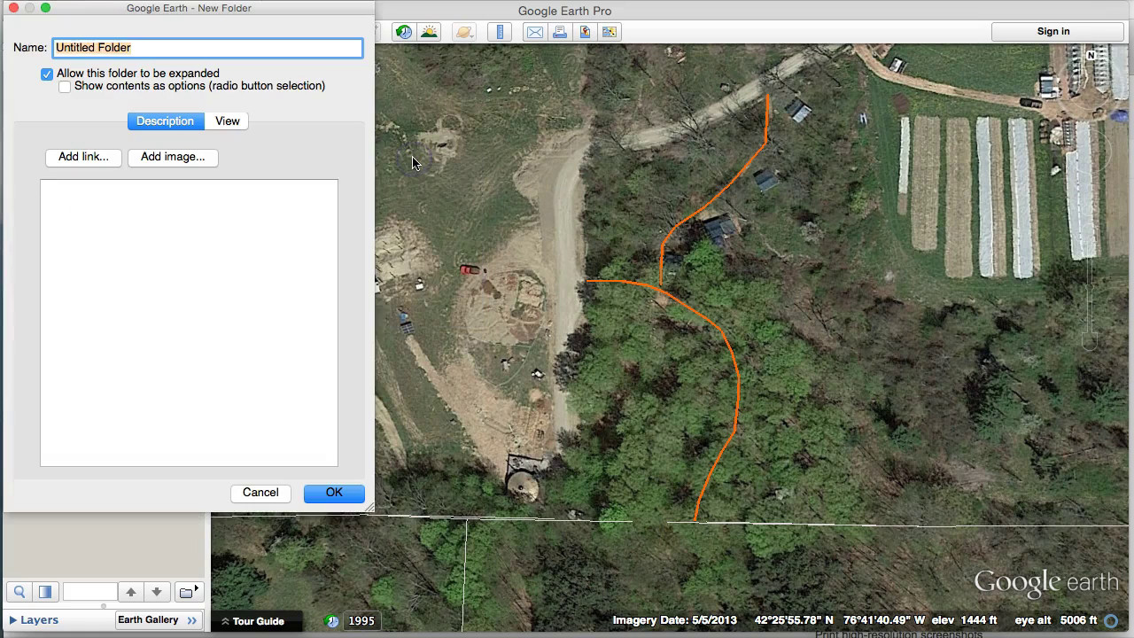
text(Walking Path)
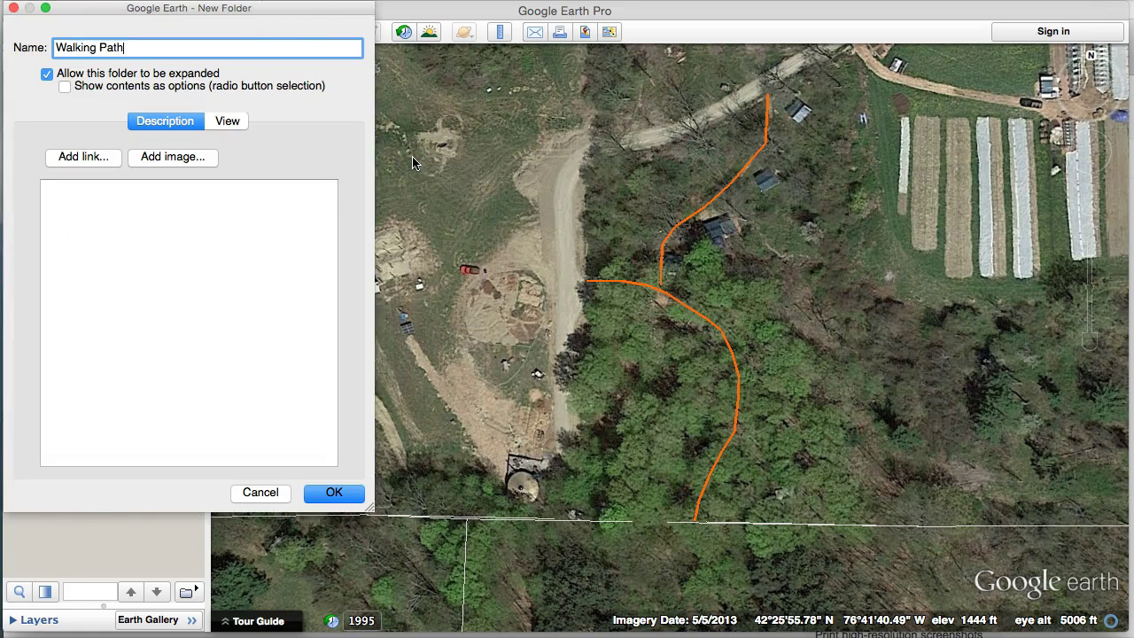
key(Return)
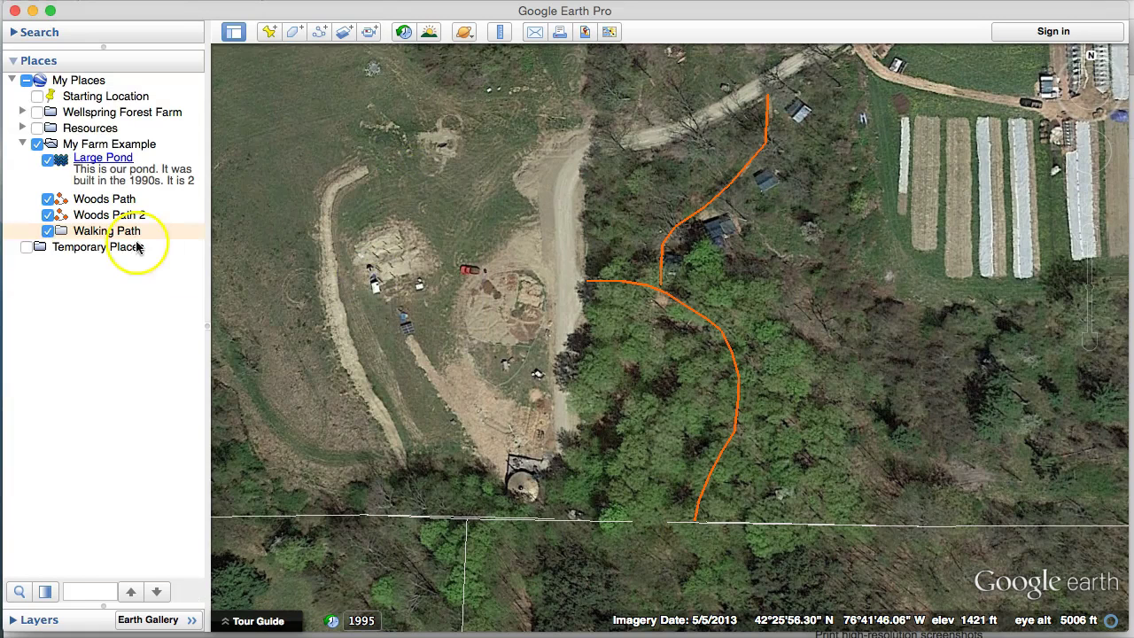
Move Woods Path and Woods Path 2 into the Walking Path folder and collapse that folder
click(121, 218)
mouse_move(121, 220)
mouse_down()
mouse_move(115, 230)
mouse_move(122, 214)
mouse_up()
click(124, 203)
click(33, 199)
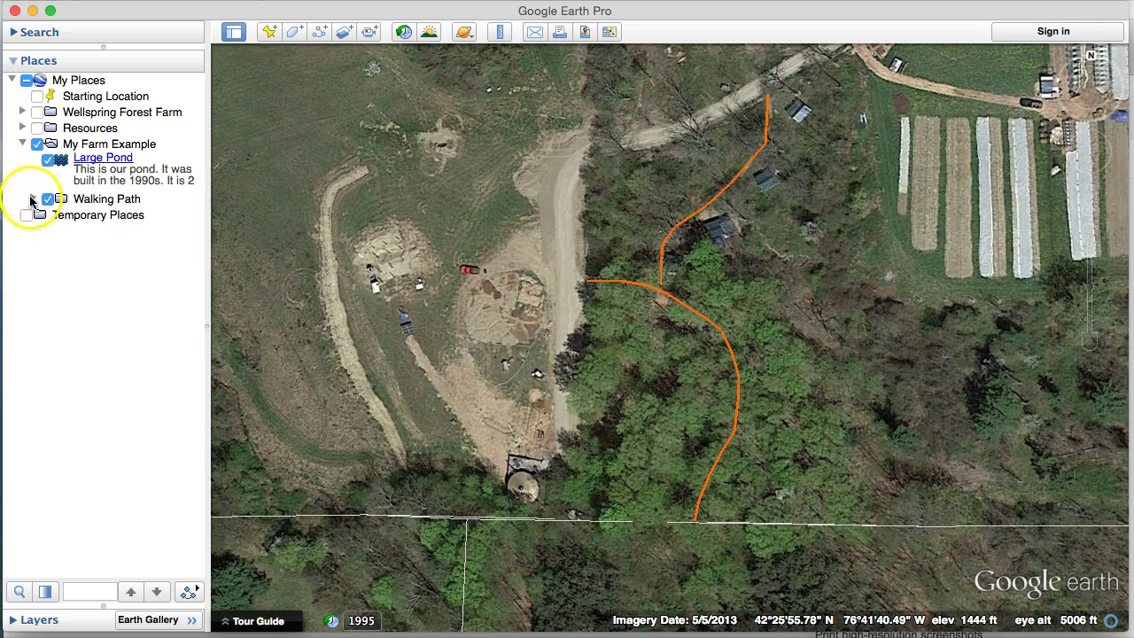
Collapse the My Farm Example folder, and hide and reshow all its contents on the map
click(21, 143)
scroll(355, 253, down, 3)
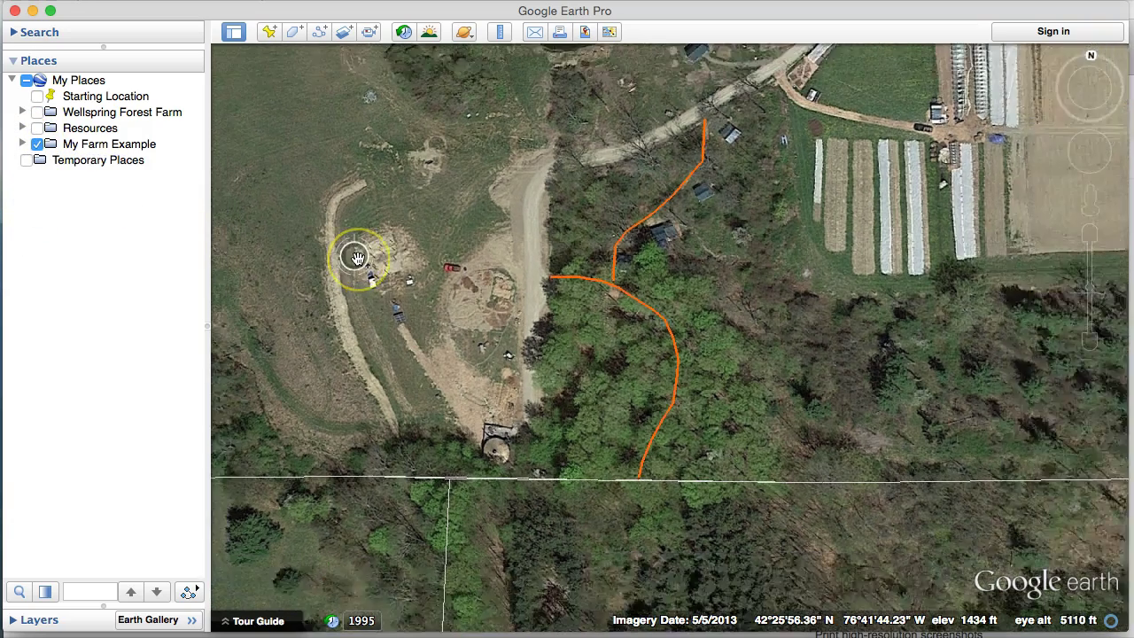
drag(354, 213, 407, 359)
click(37, 144)
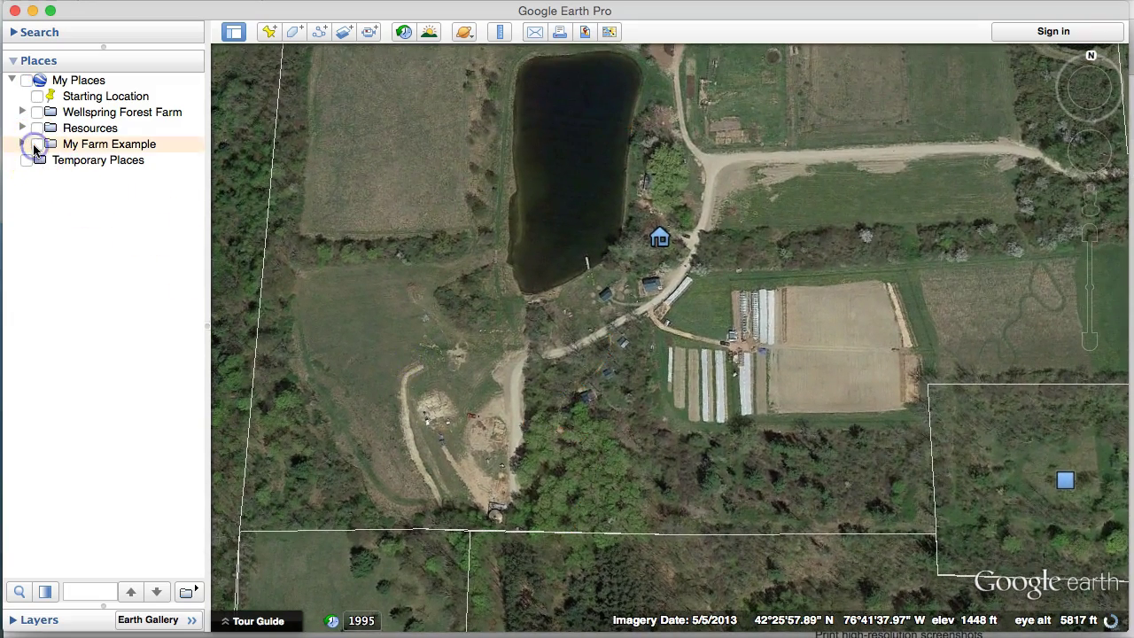
click(36, 145)
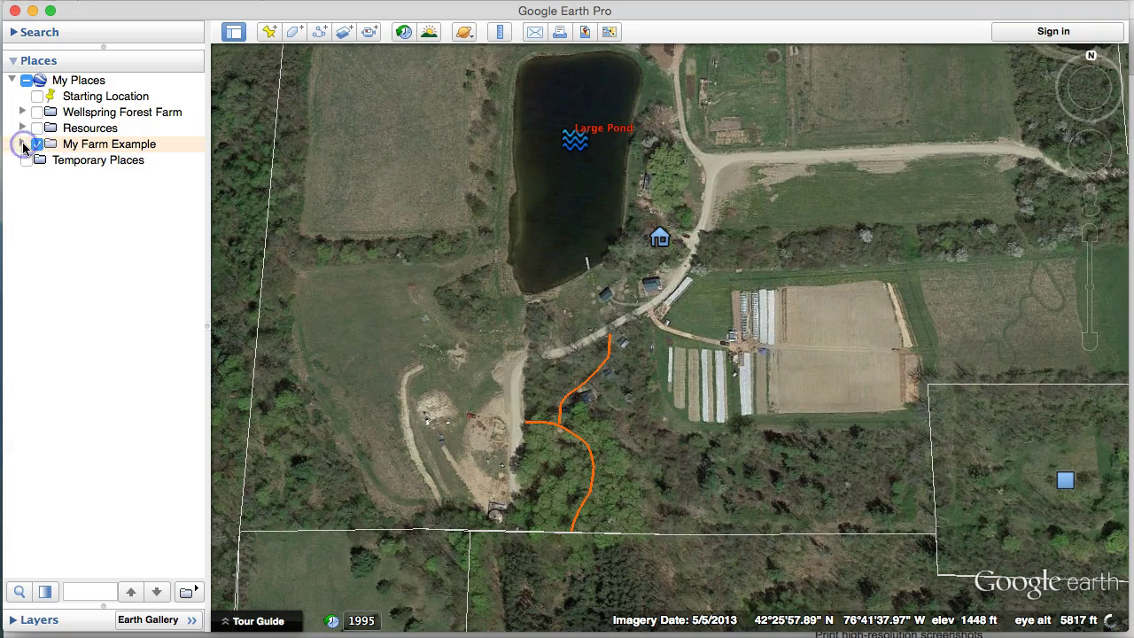
Expand My Farm Example, toggle the Walking Path folder's visibility off and on, and list the paths in it
click(22, 144)
click(46, 199)
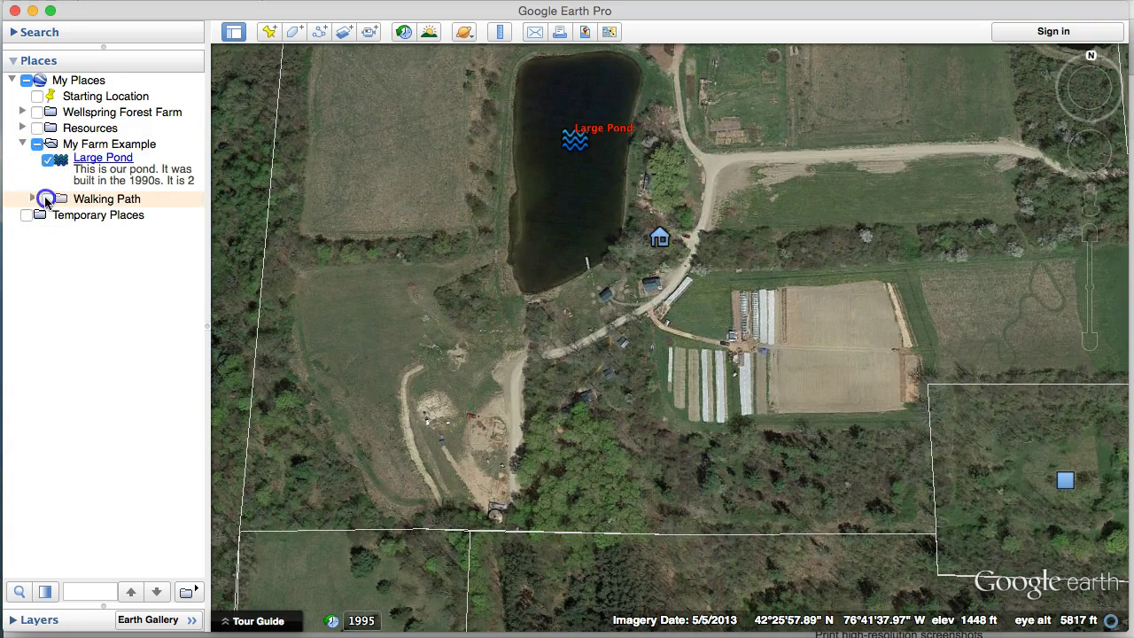
click(46, 198)
click(46, 199)
click(32, 199)
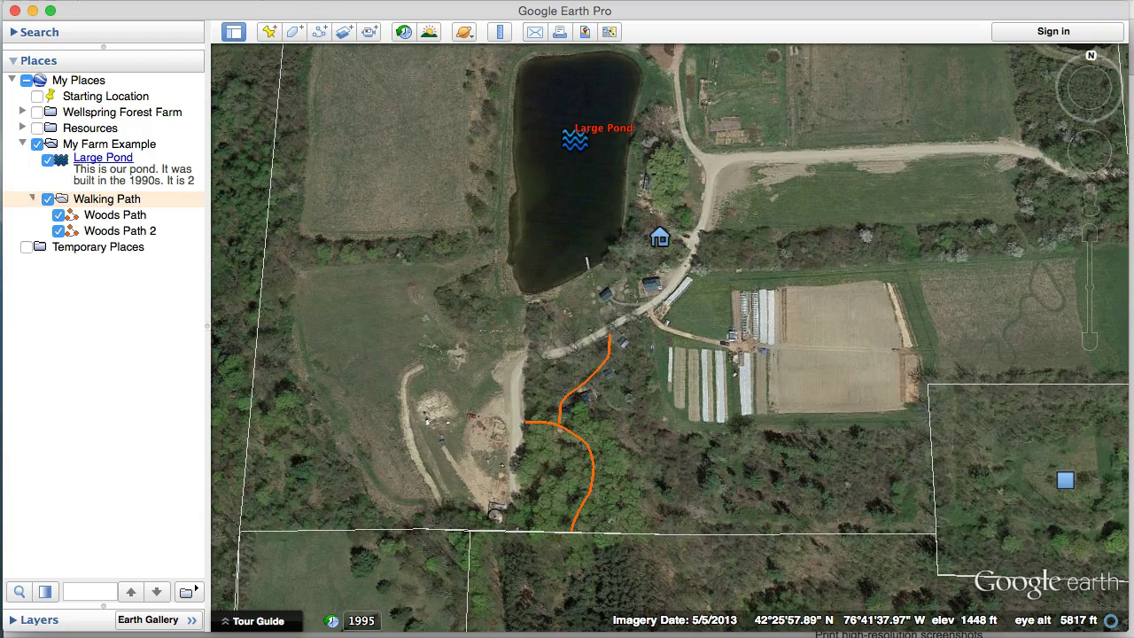
Draw a new rounded polygon around the round bare-soil patch just west of the dirt road
click(293, 39)
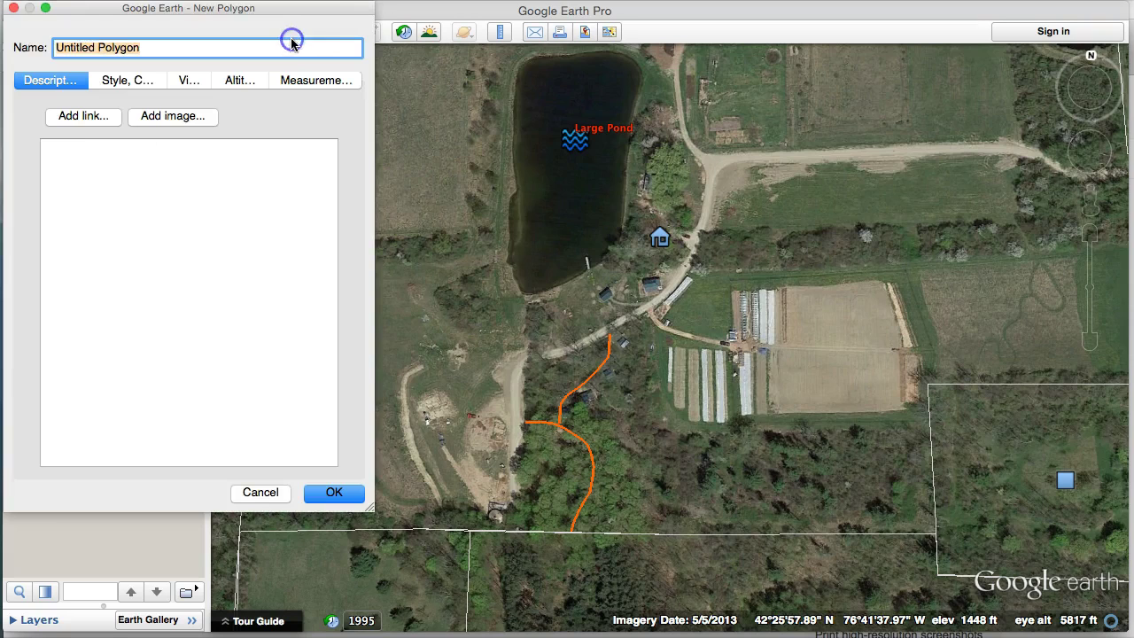
drag(244, 12, 960, 65)
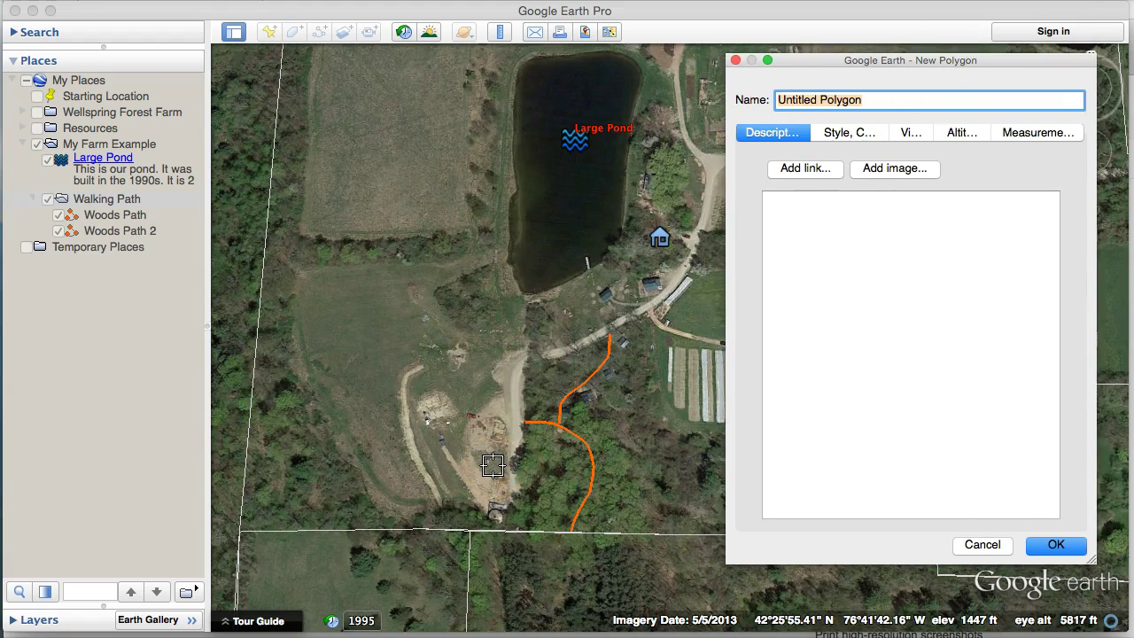
scroll(492, 465, up, 3)
click(503, 434)
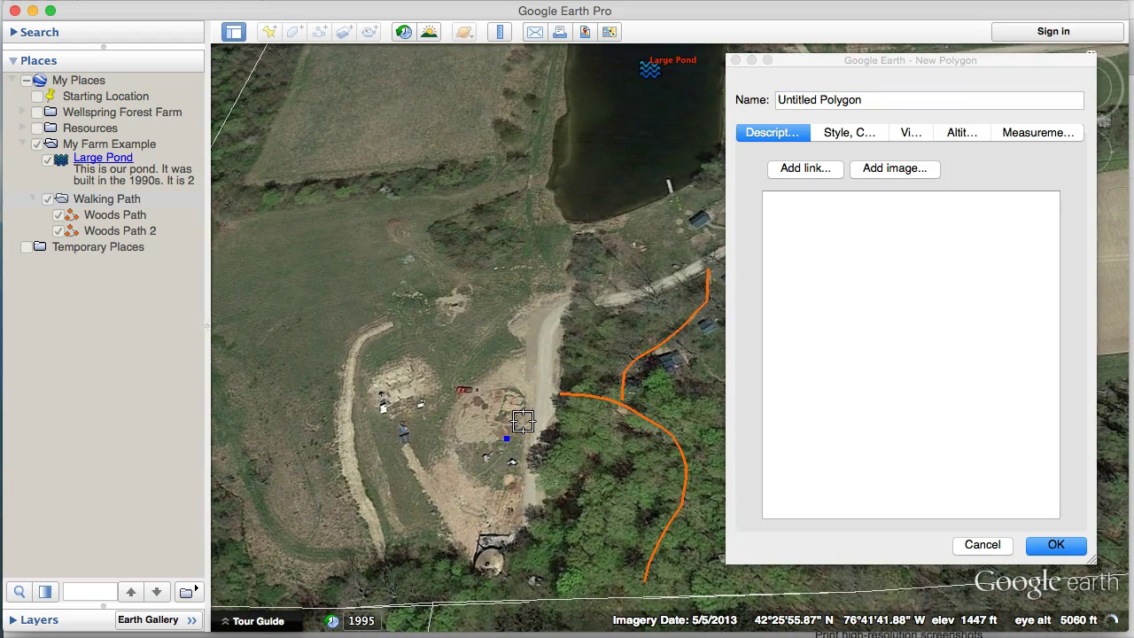
click(522, 406)
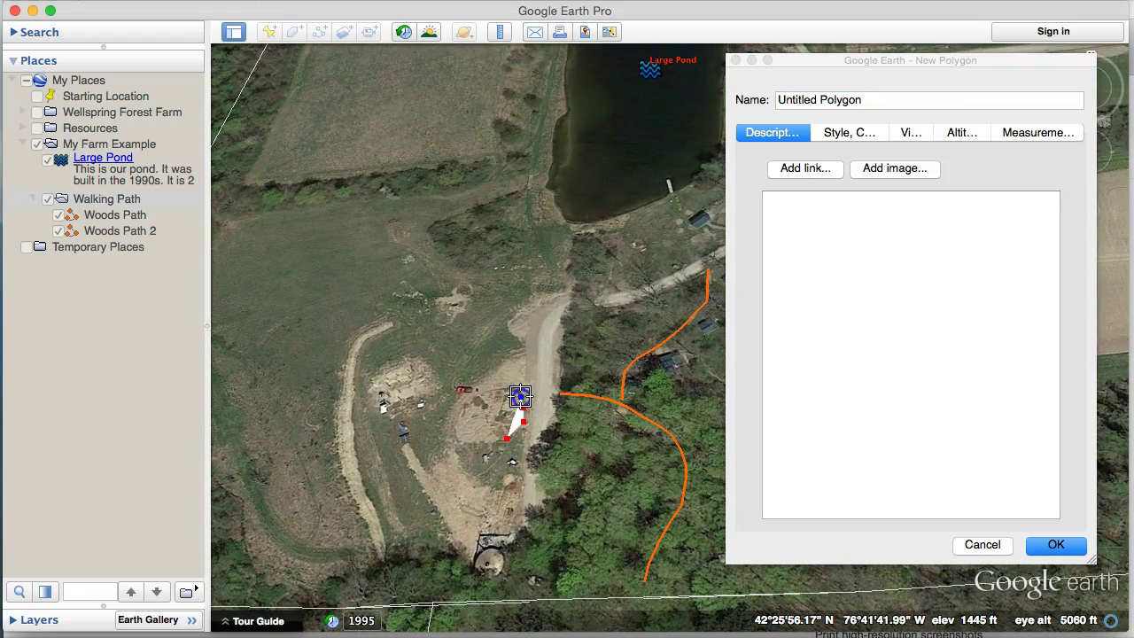
click(508, 389)
click(488, 389)
click(474, 397)
mouse_move(474, 397)
mouse_down()
mouse_move(457, 431)
mouse_move(487, 441)
mouse_up()
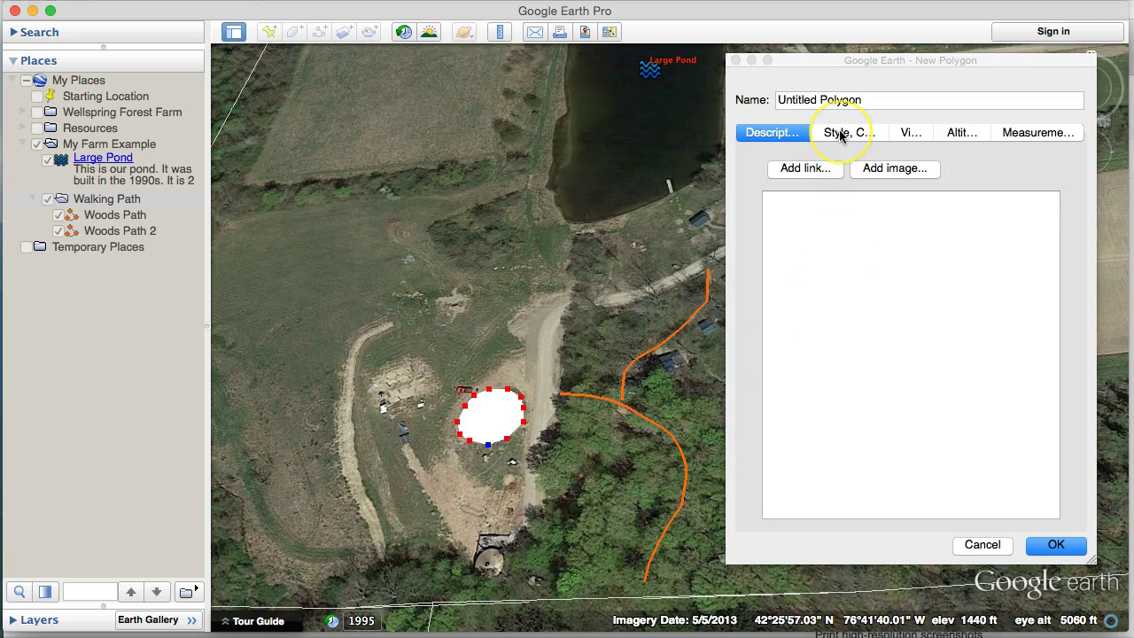
Name the new polygon Garden and bring up its style and color settings
click(751, 100)
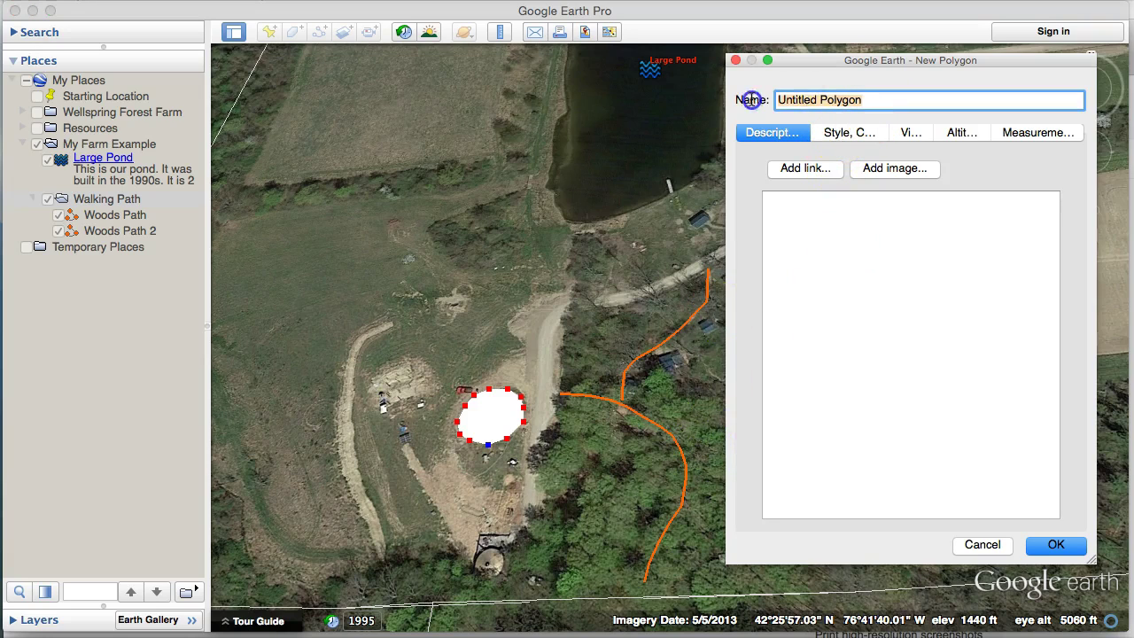
text(Garden)
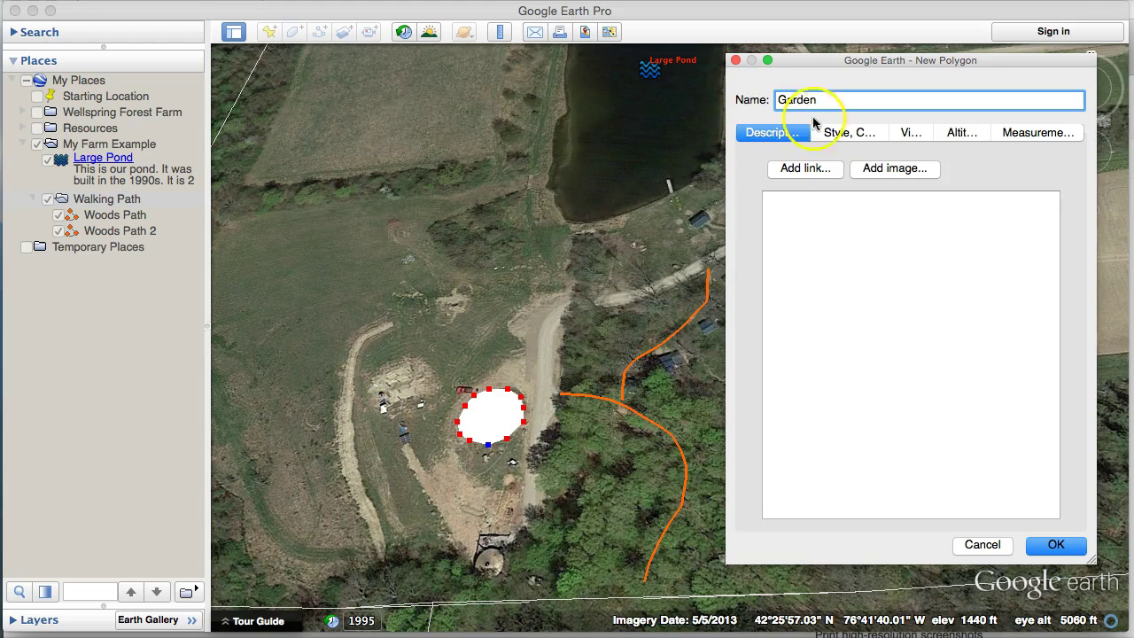
click(851, 135)
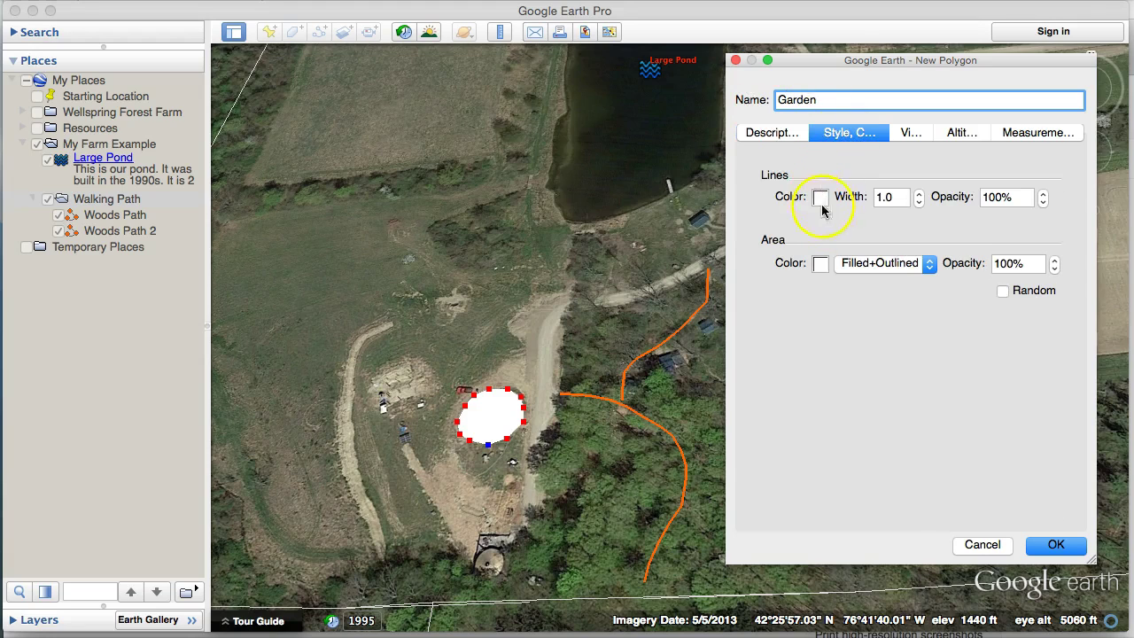
Try the Outlined area style on the new Garden polygon, and return it to Filled+Outlined
click(877, 264)
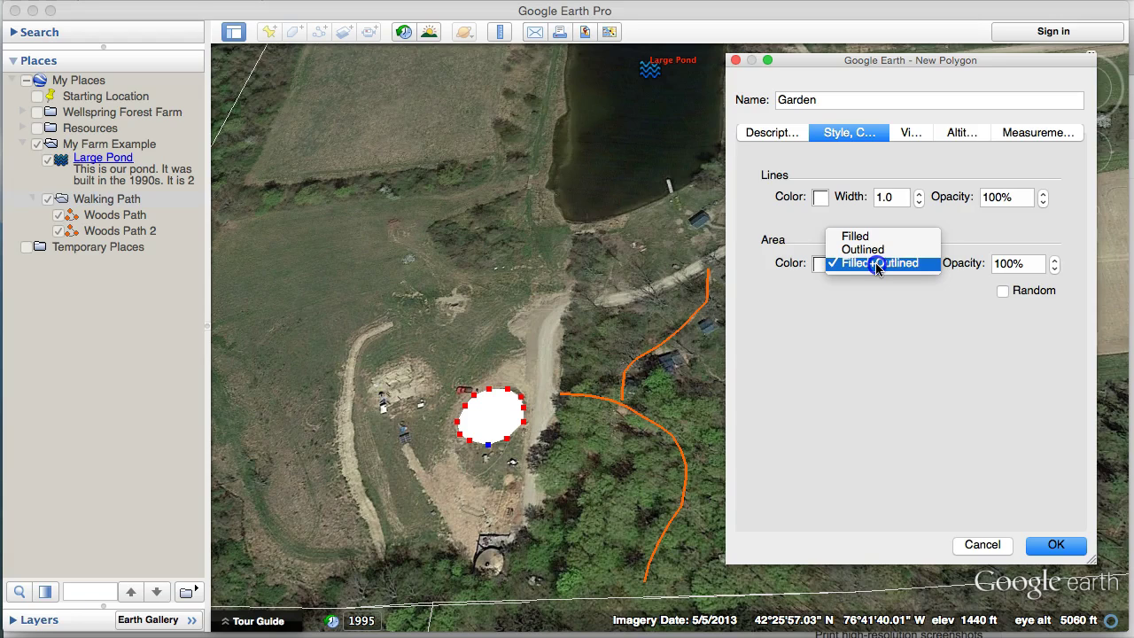
click(875, 249)
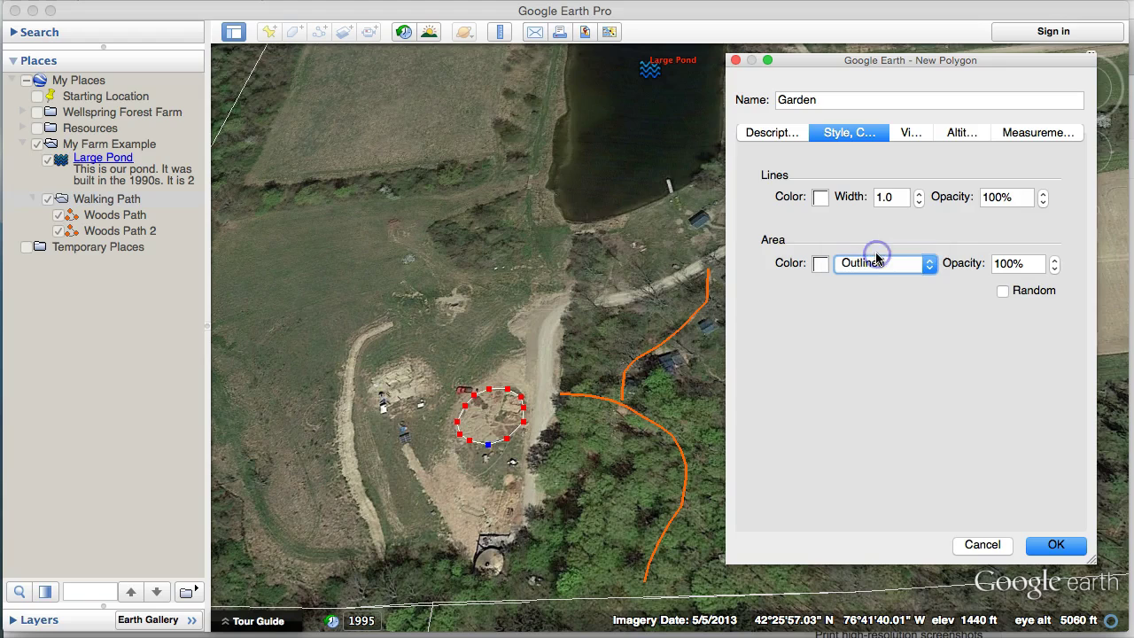
click(871, 271)
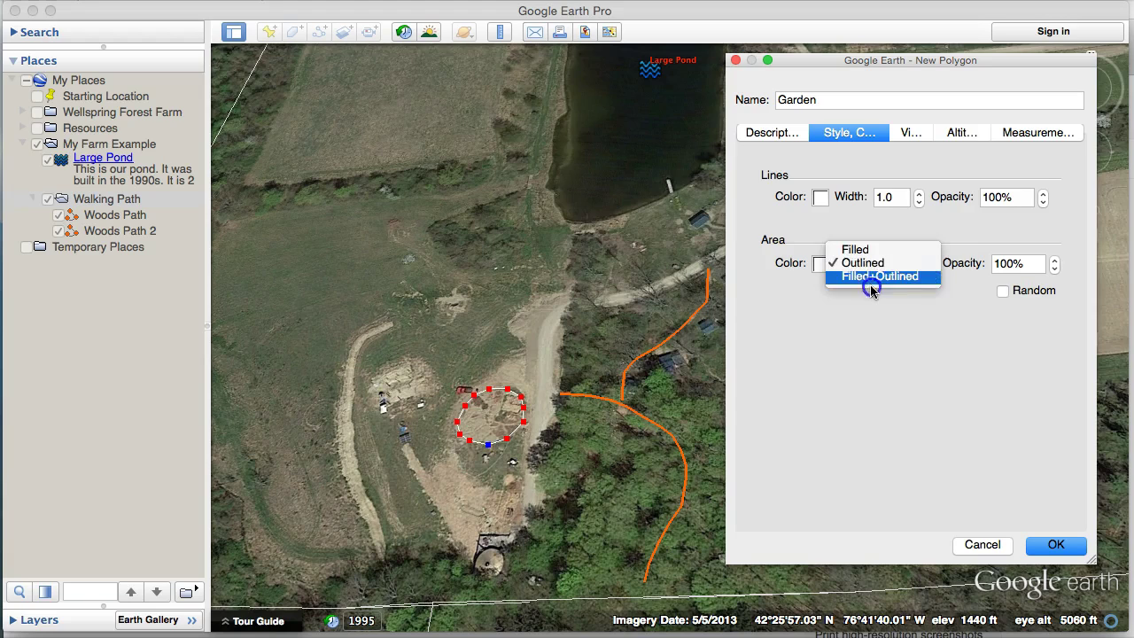
click(872, 281)
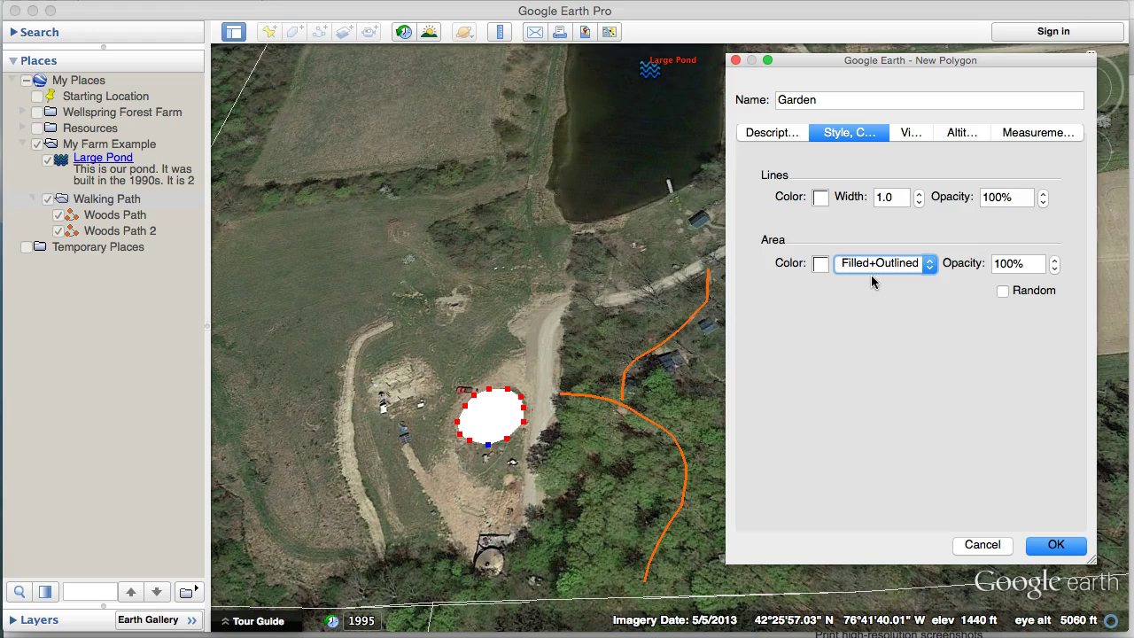
Give the Garden polygon a purple line color and a bright green area color, and save it
click(817, 199)
drag(299, 331, 276, 404)
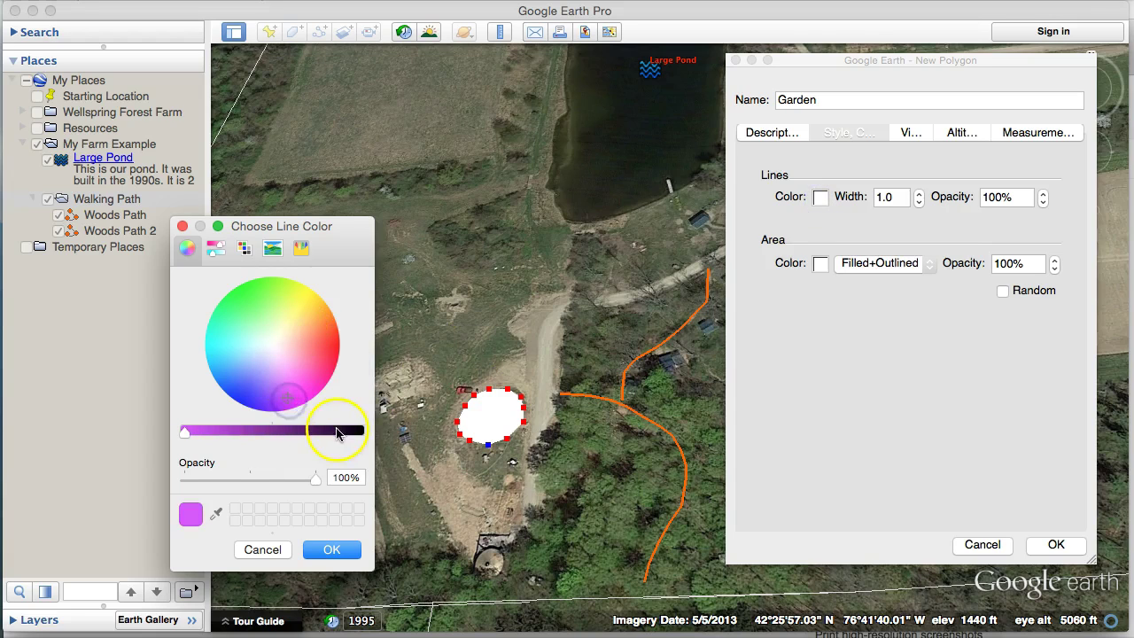
click(333, 548)
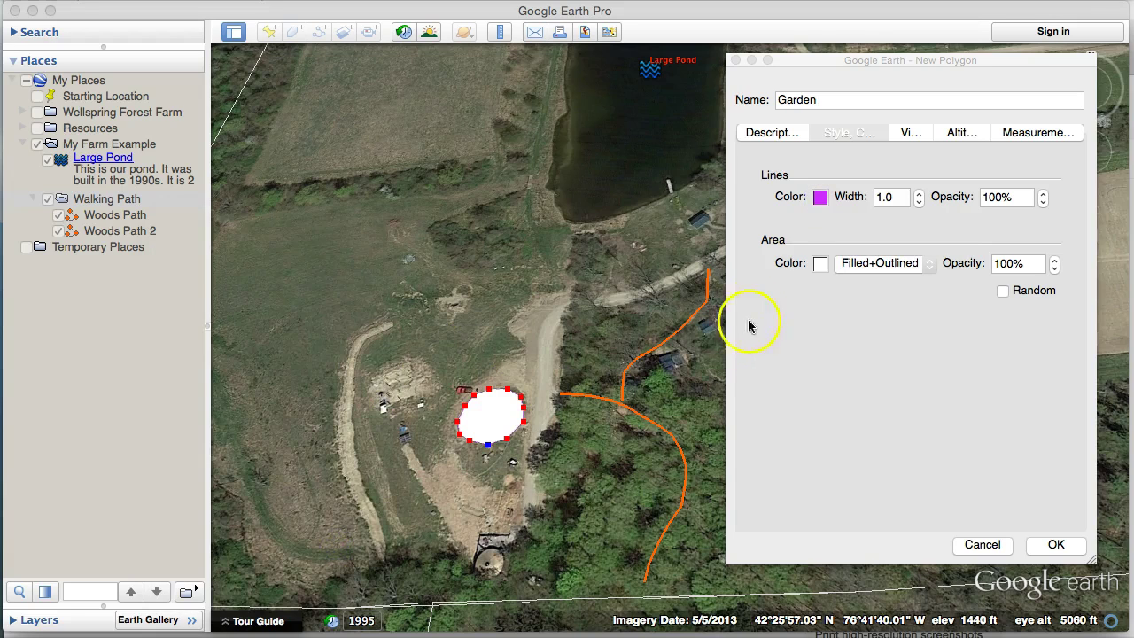
click(820, 264)
drag(265, 306, 228, 317)
click(326, 543)
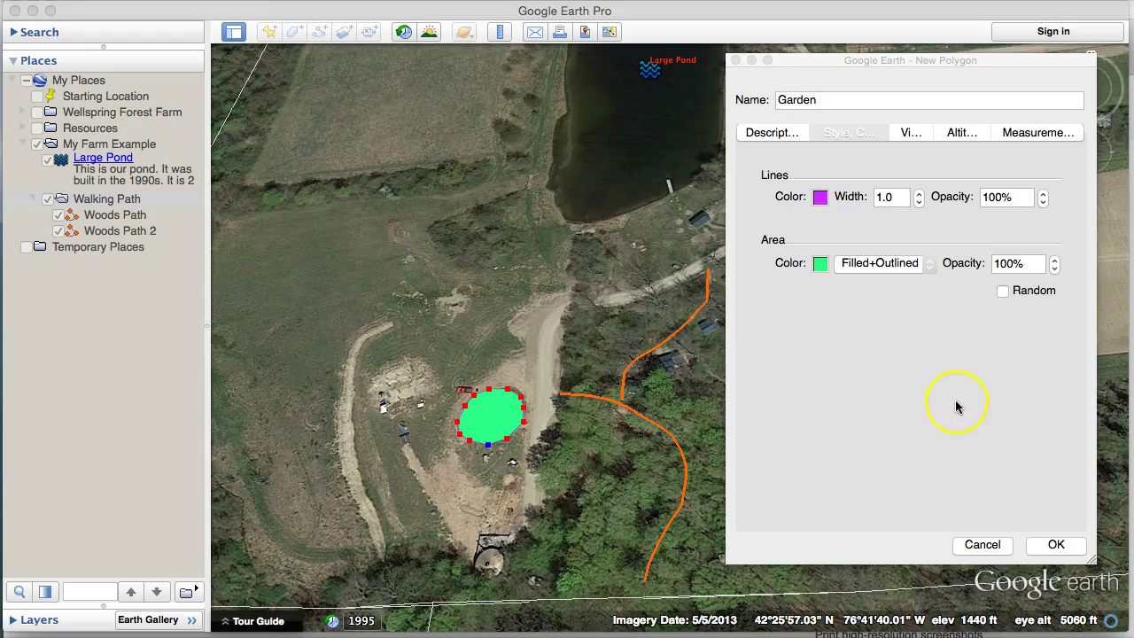
click(1061, 544)
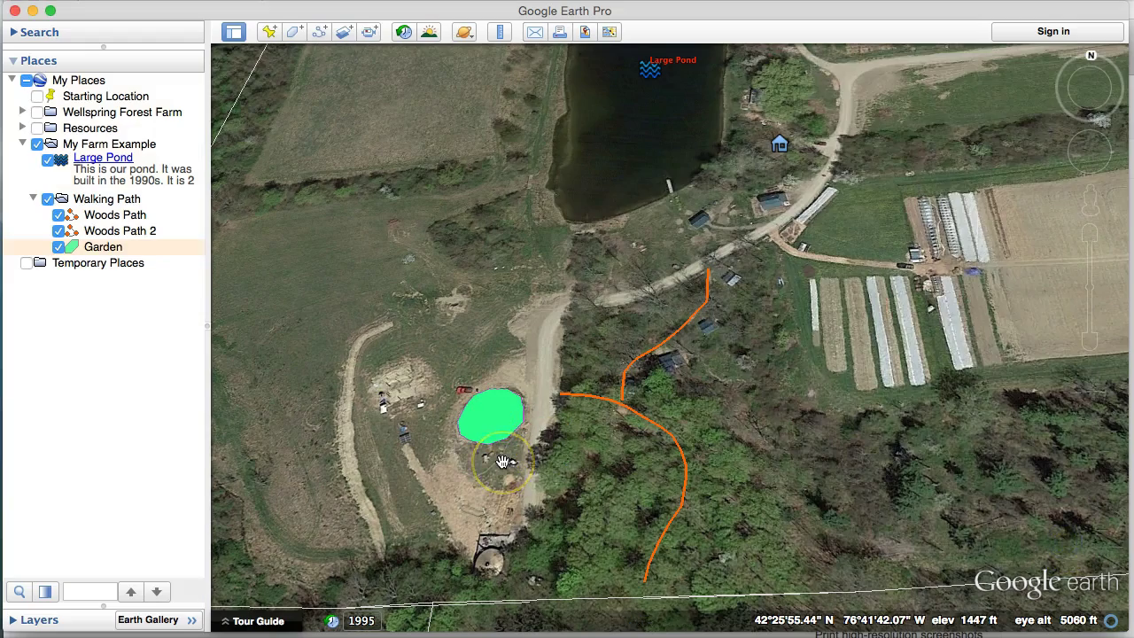
Open the saved Garden polygon's properties from Places to view its boundary points, and close them
scroll(503, 462, up, 3)
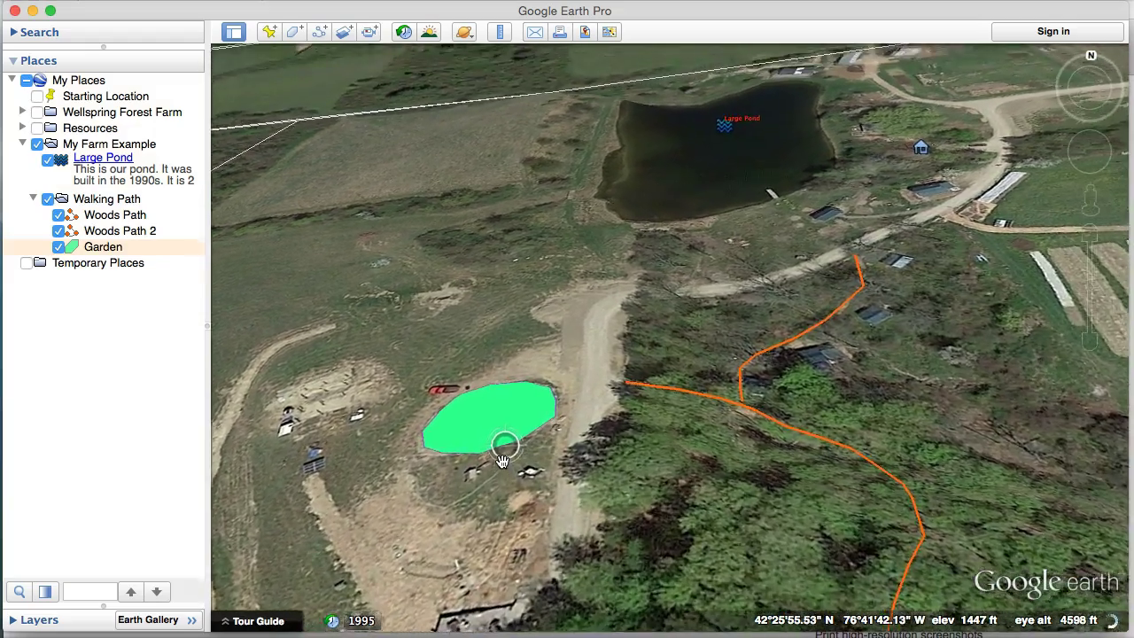
middle_drag(499, 432, 489, 339)
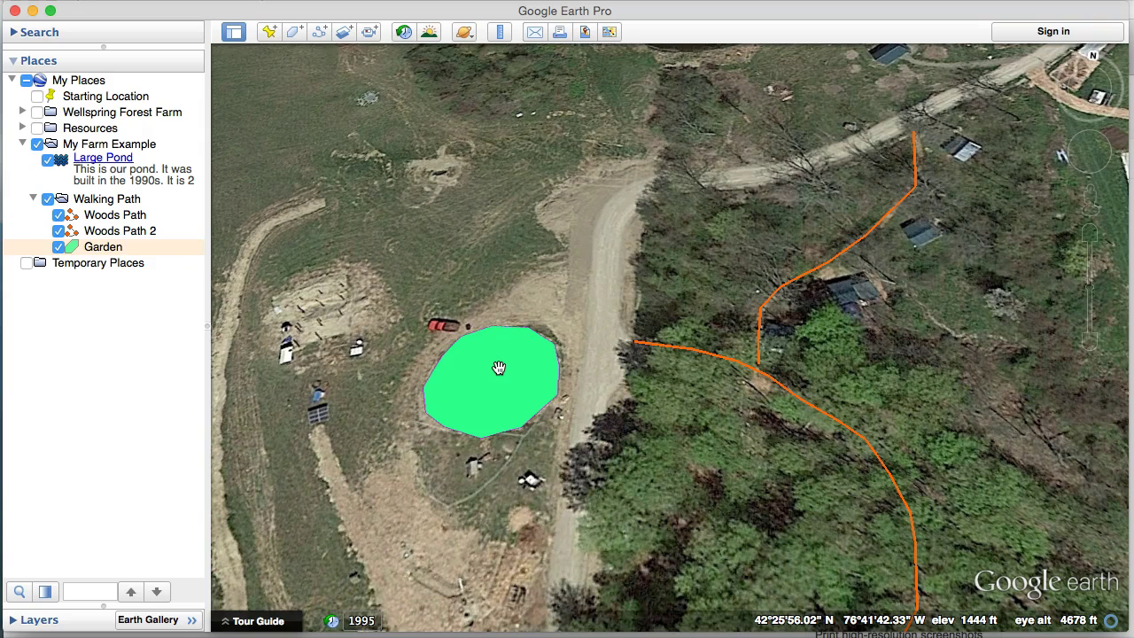
click(116, 248)
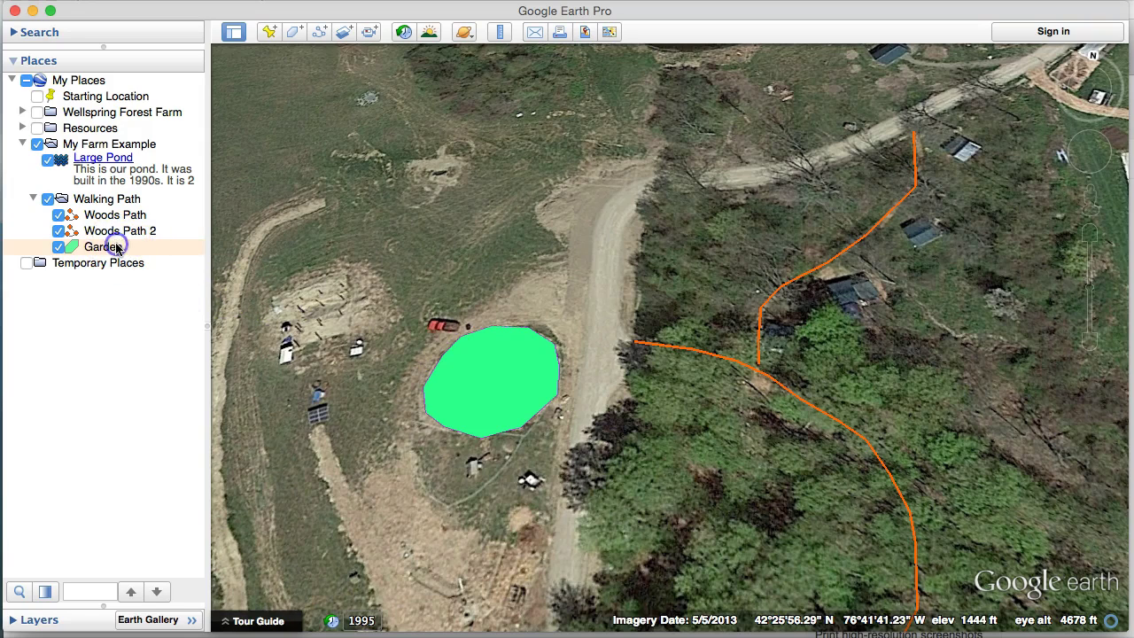
click(102, 251)
right_click(103, 251)
click(156, 439)
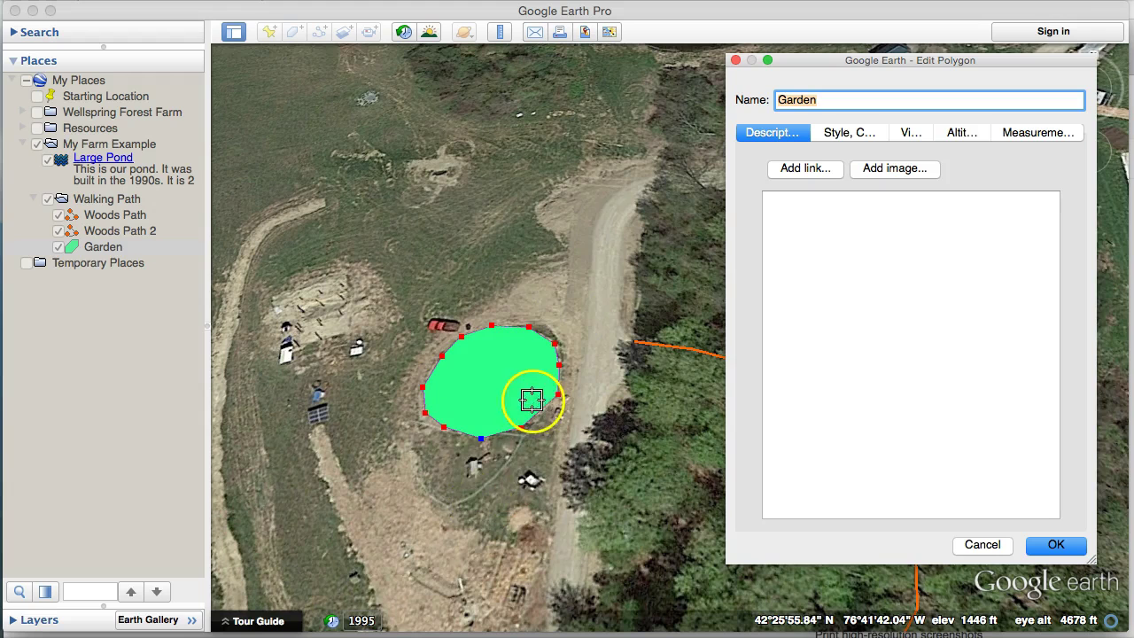
click(1058, 546)
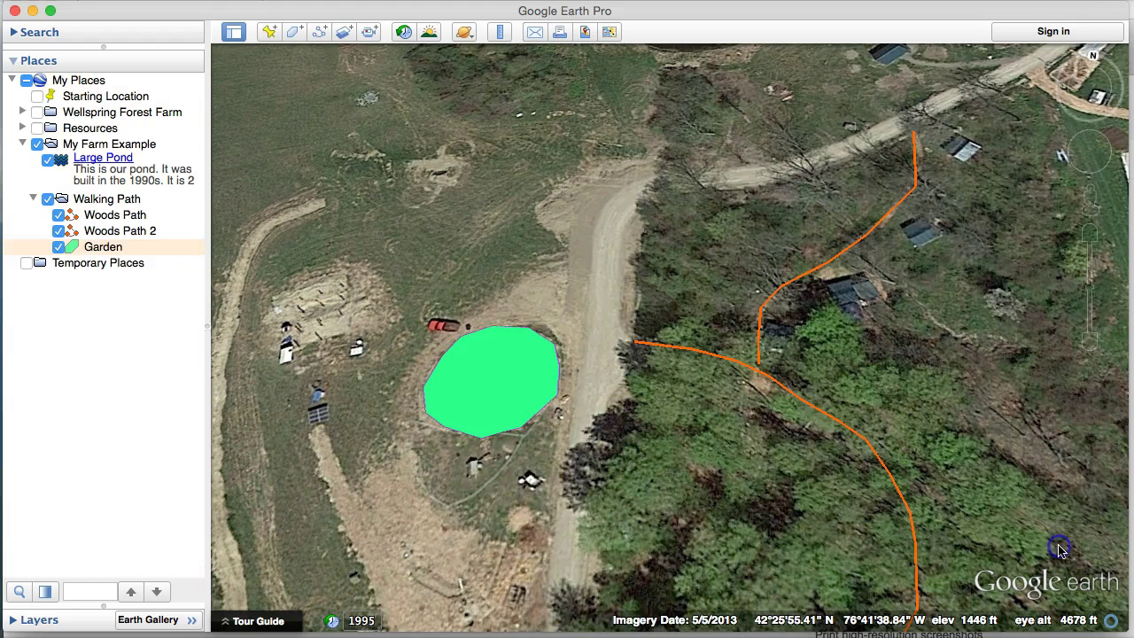
Reopen the Garden polygon's properties so its boundary points and style can be edited
click(93, 248)
right_click(93, 248)
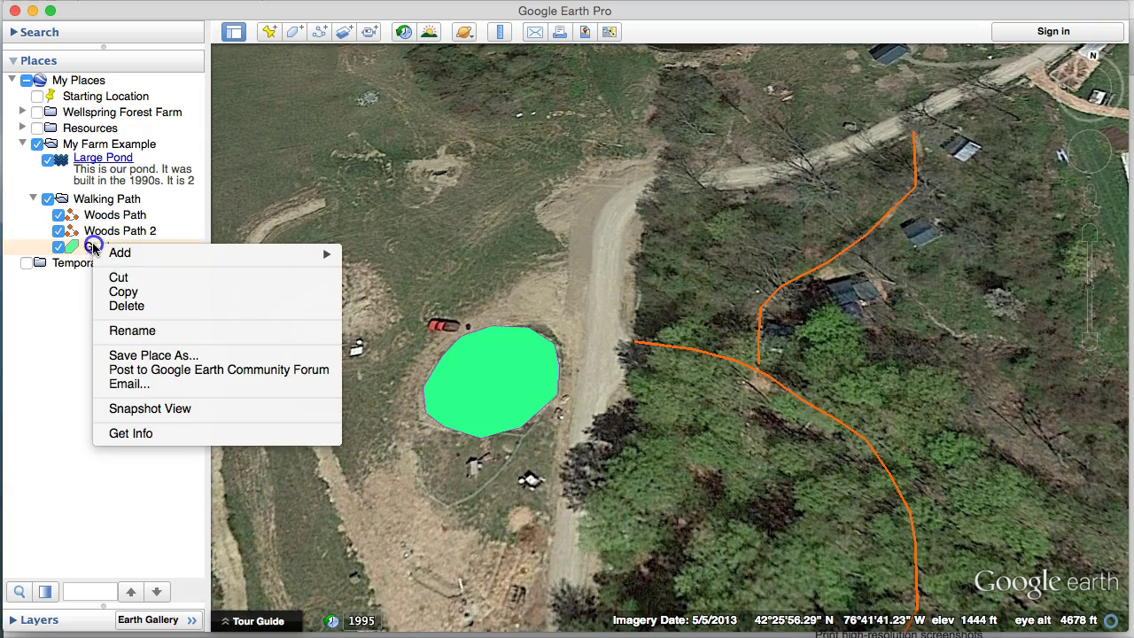
click(263, 434)
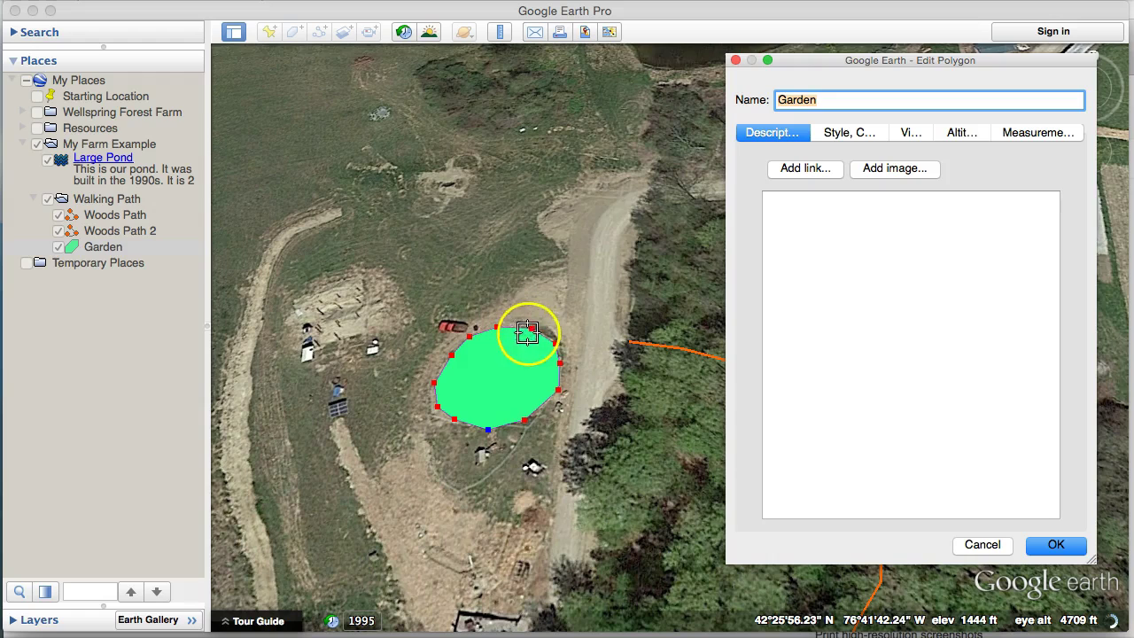
Try pulling a vertex on the Garden polygon's northern edge inward, and move it back to the boundary
drag(527, 332, 504, 373)
drag(559, 350, 556, 342)
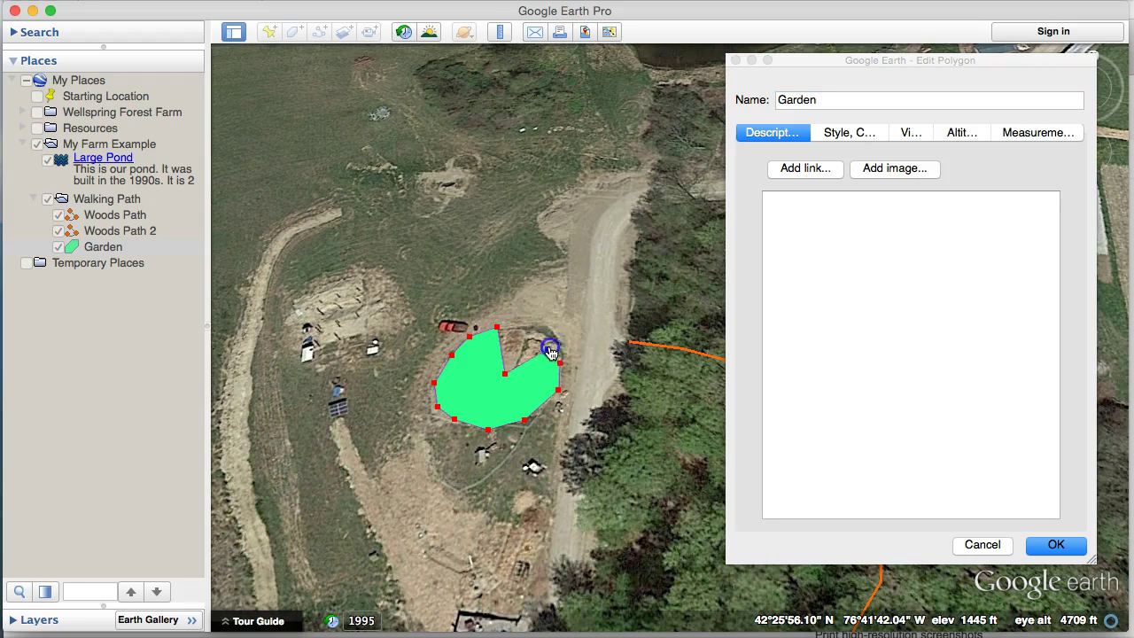
drag(504, 373, 527, 331)
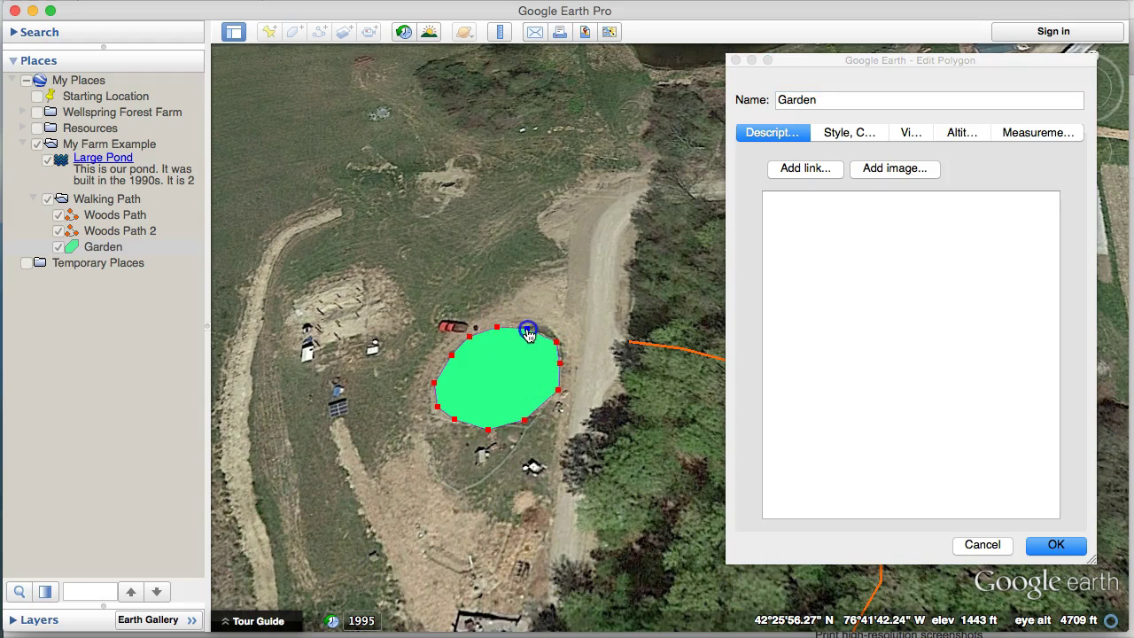
Try the Filled area style on the Garden polygon, and switch it back to Filled+Outlined
click(837, 133)
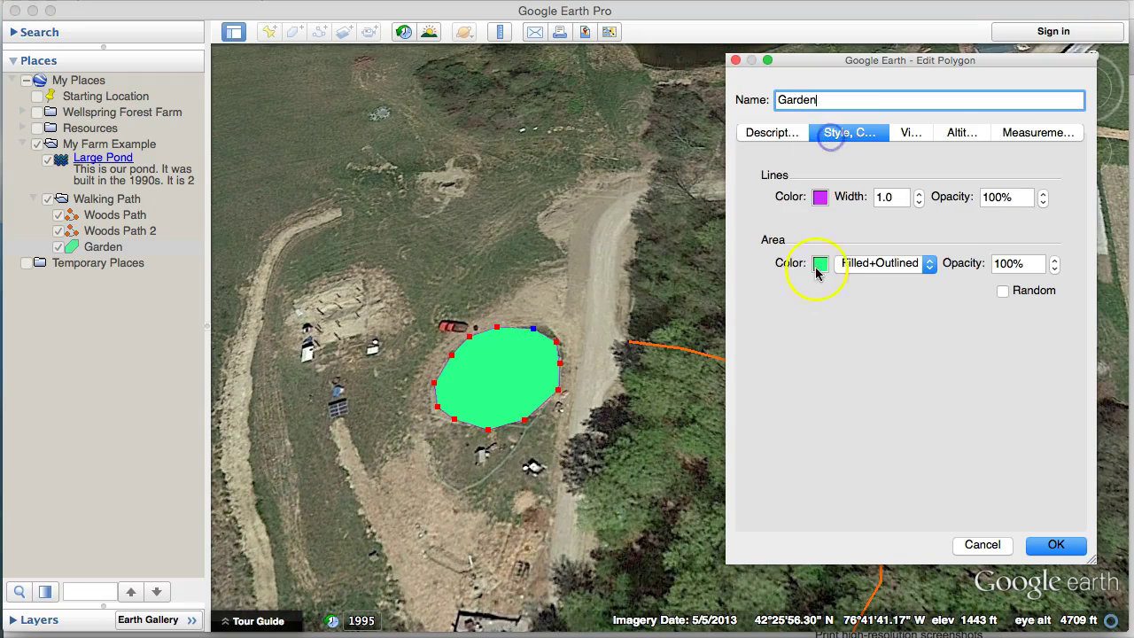
click(876, 263)
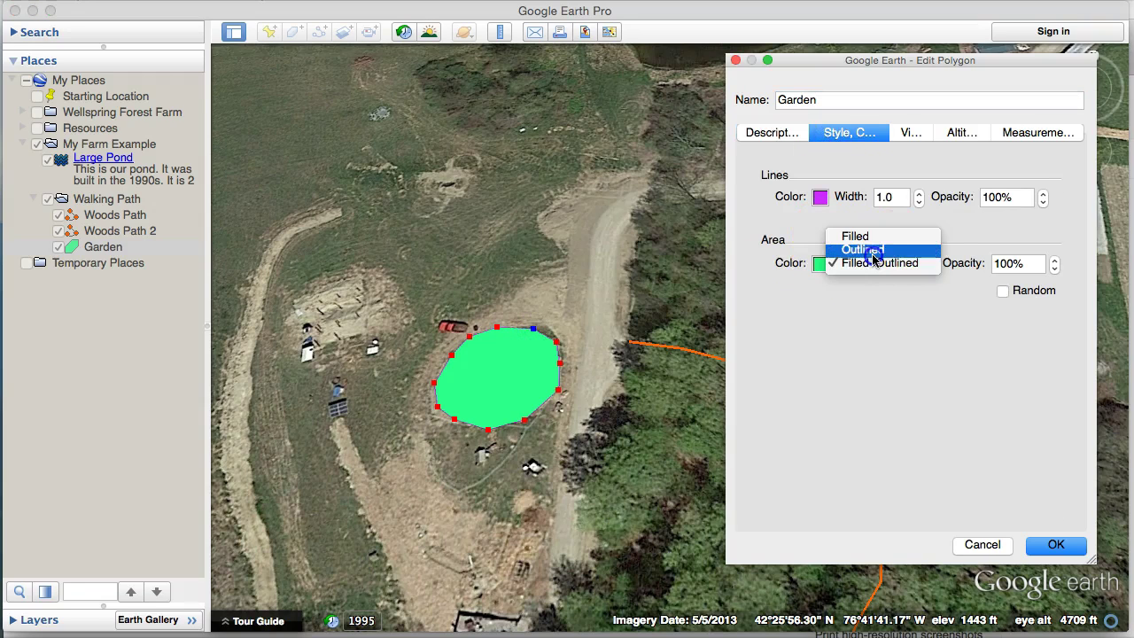
click(864, 236)
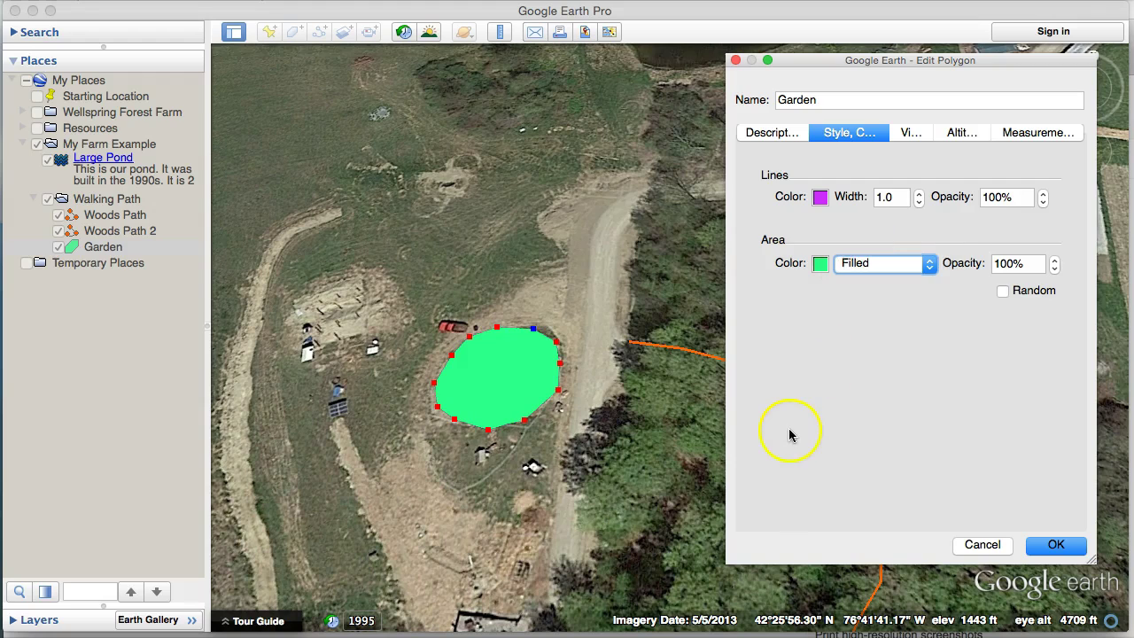
click(849, 263)
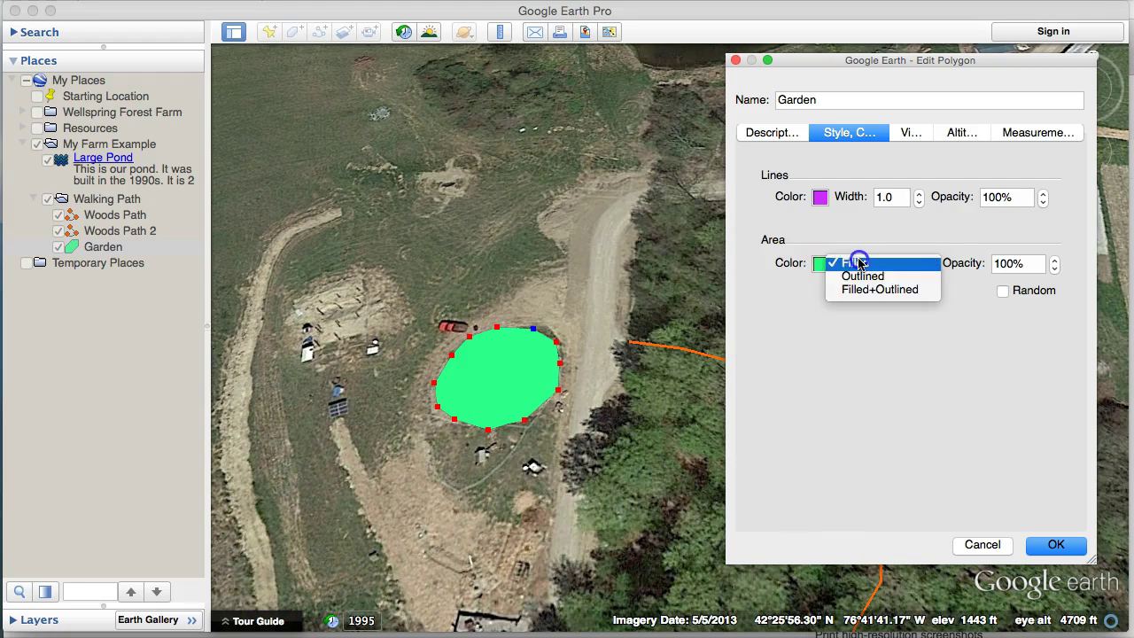
click(873, 290)
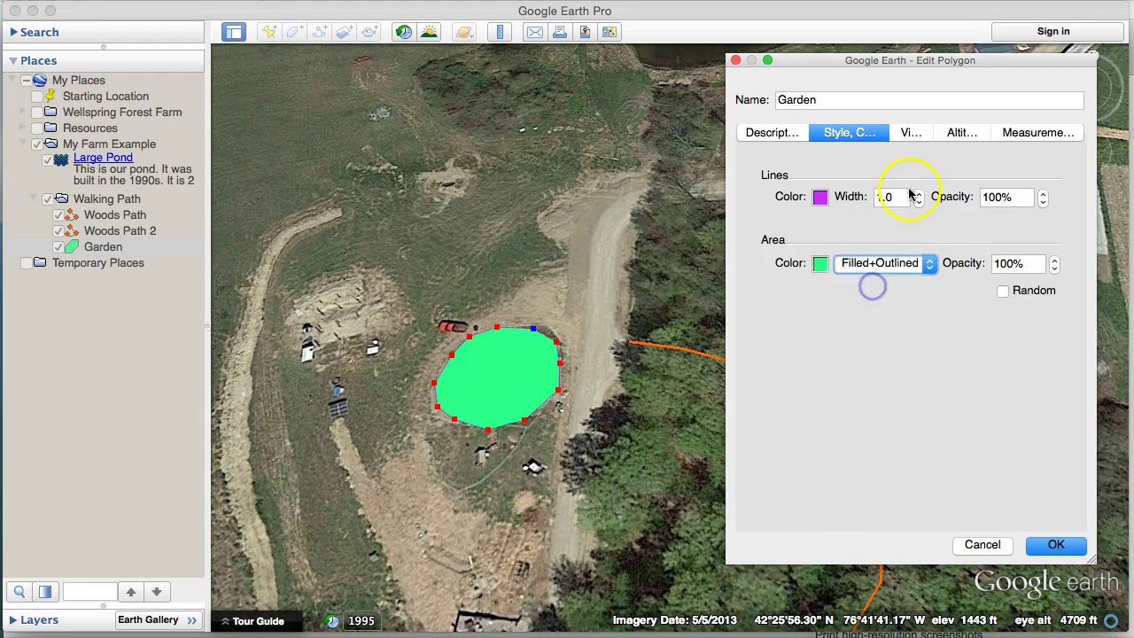
Increase the Garden polygon's line width to 2.9
click(918, 193)
click(919, 193)
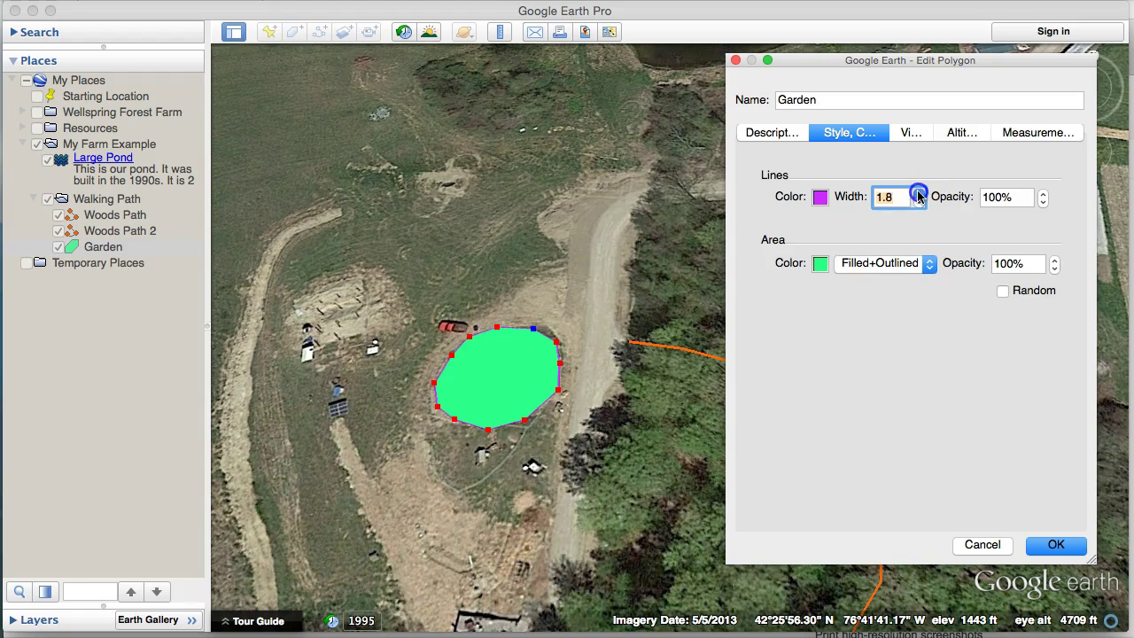
click(919, 193)
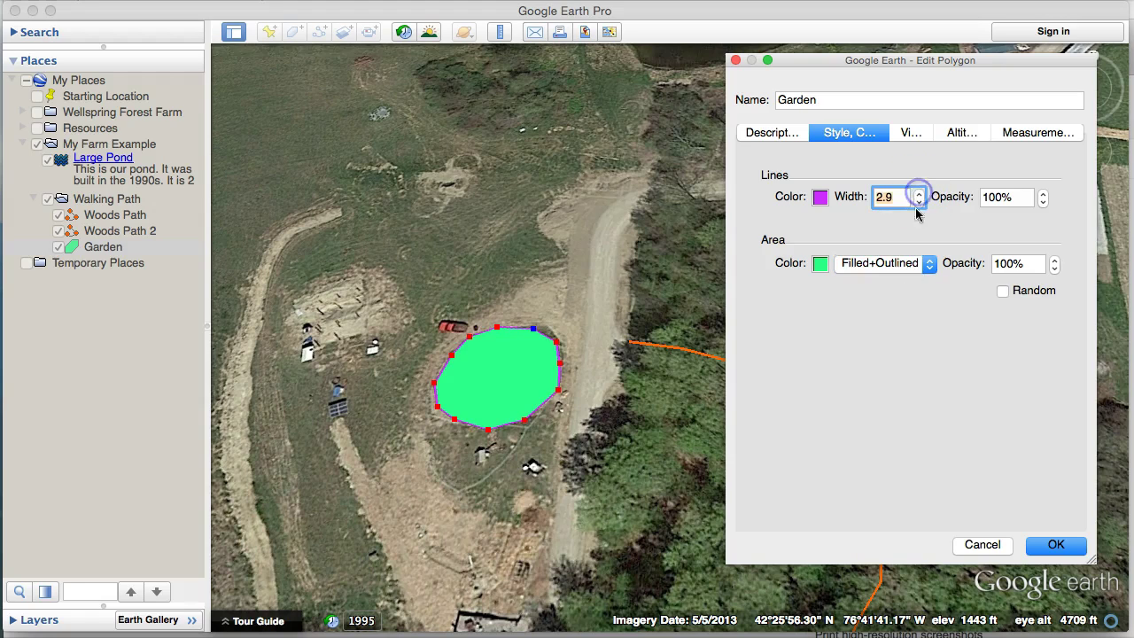
Preview the Garden area as Outlined, and save it as Filled with 51% area opacity
click(883, 263)
click(877, 249)
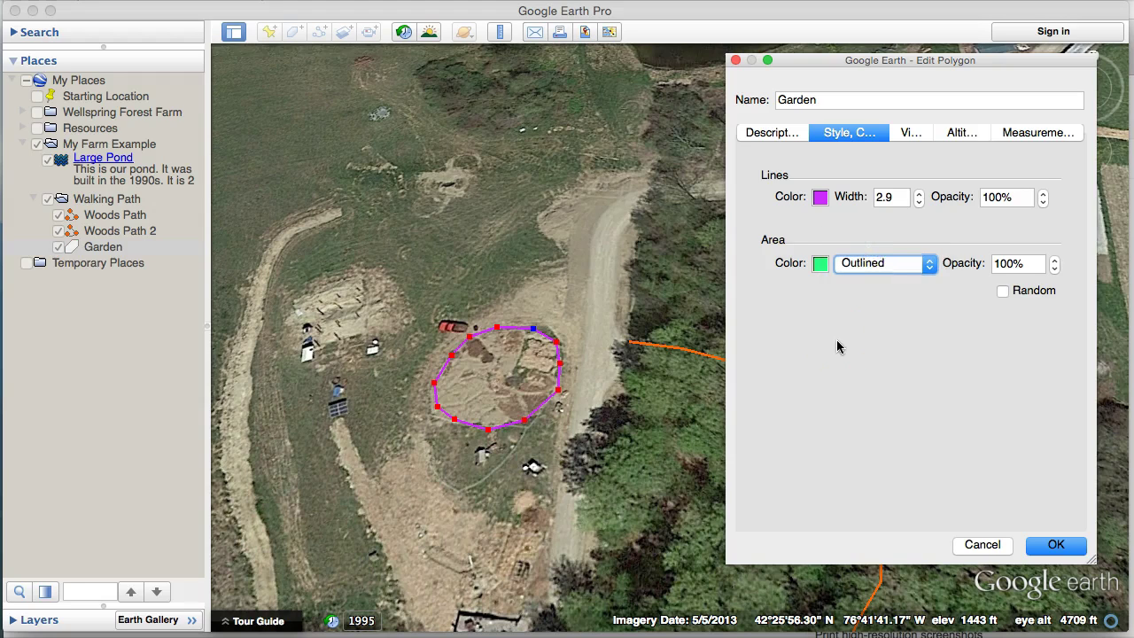
click(873, 266)
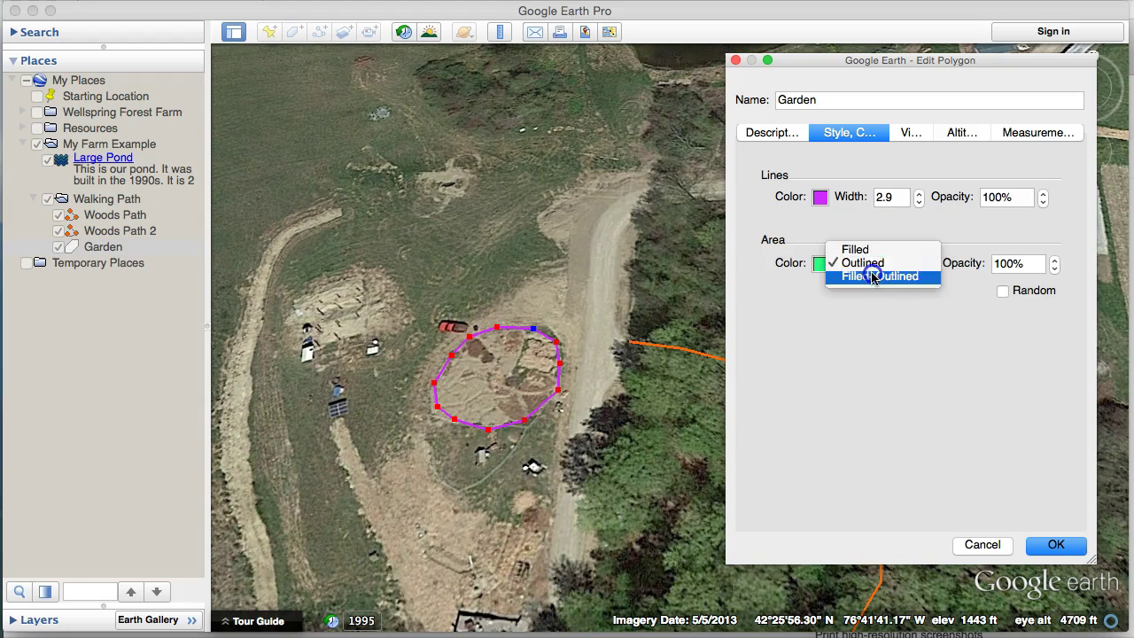
click(868, 248)
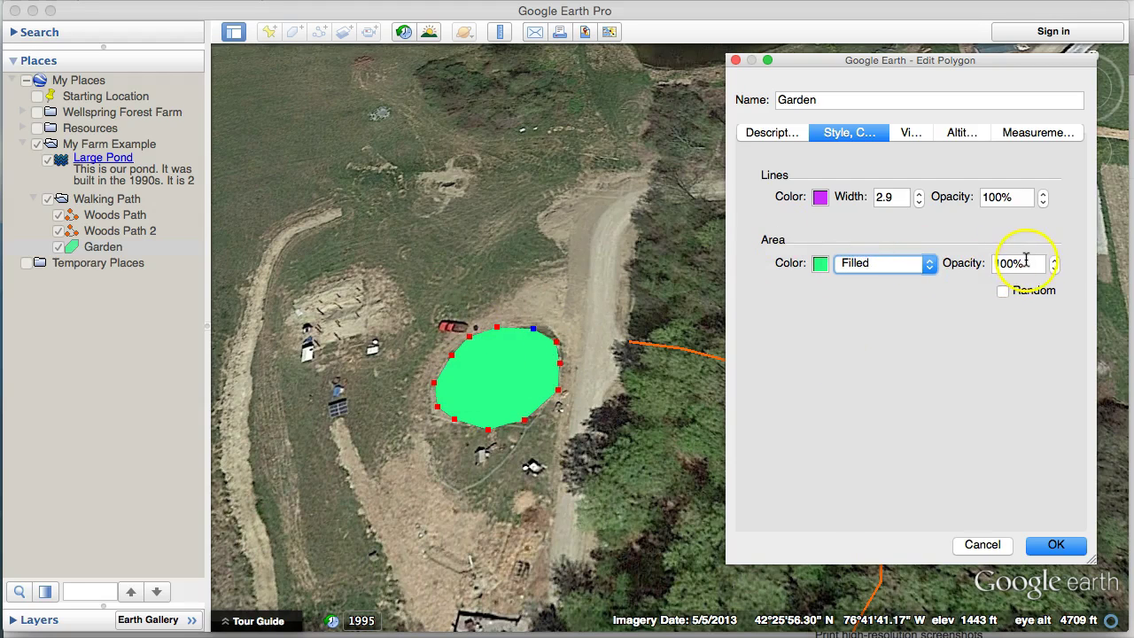
click(1054, 267)
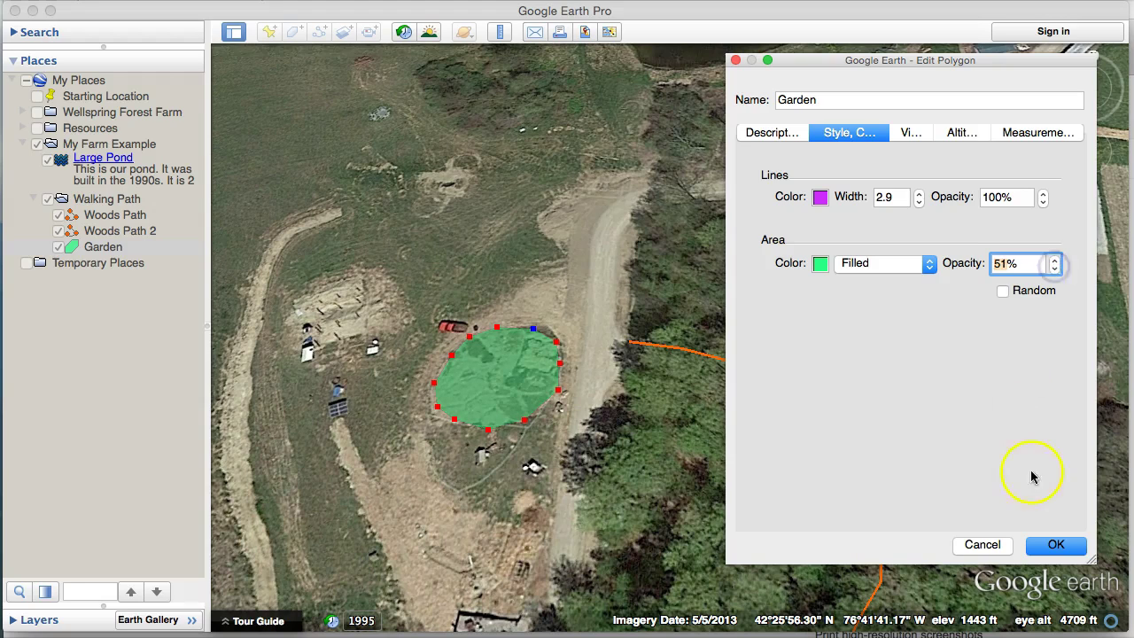
click(1056, 545)
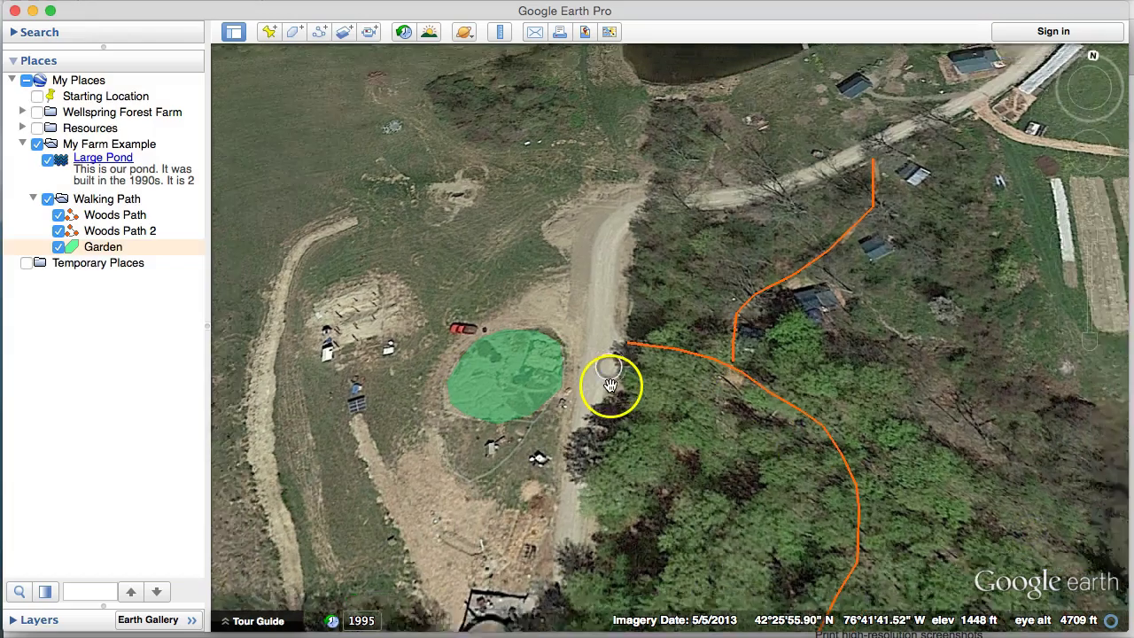
Open the Large Pond placemark's balloon on the map, and try opening the Garden polygon from the map
right_drag(609, 383, 582, 236)
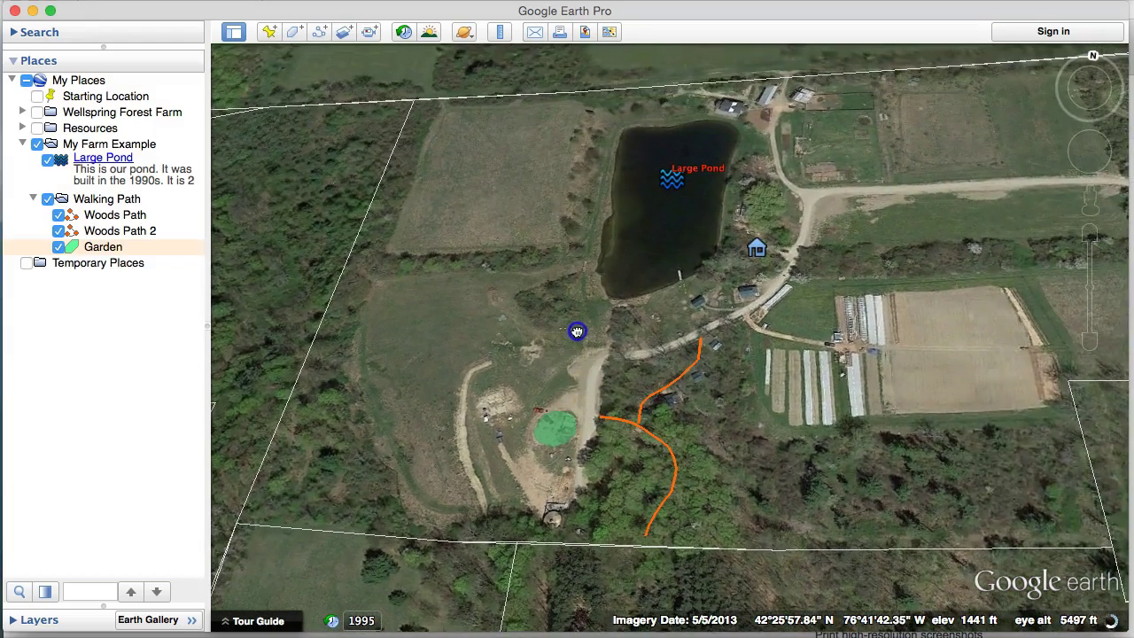
click(673, 183)
click(542, 434)
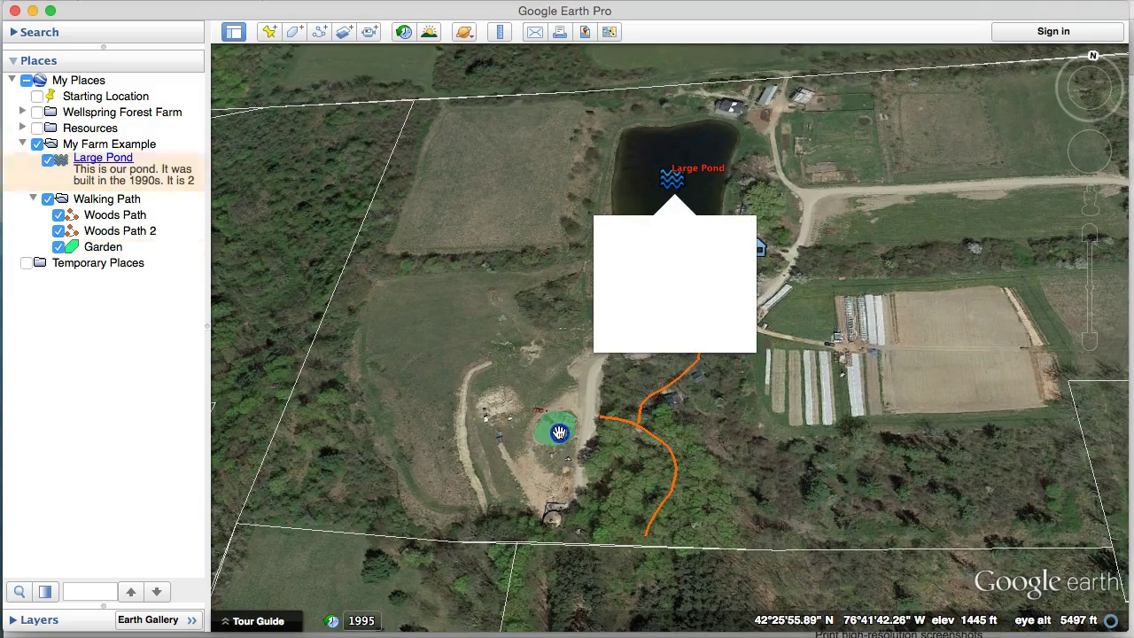
double_click(538, 424)
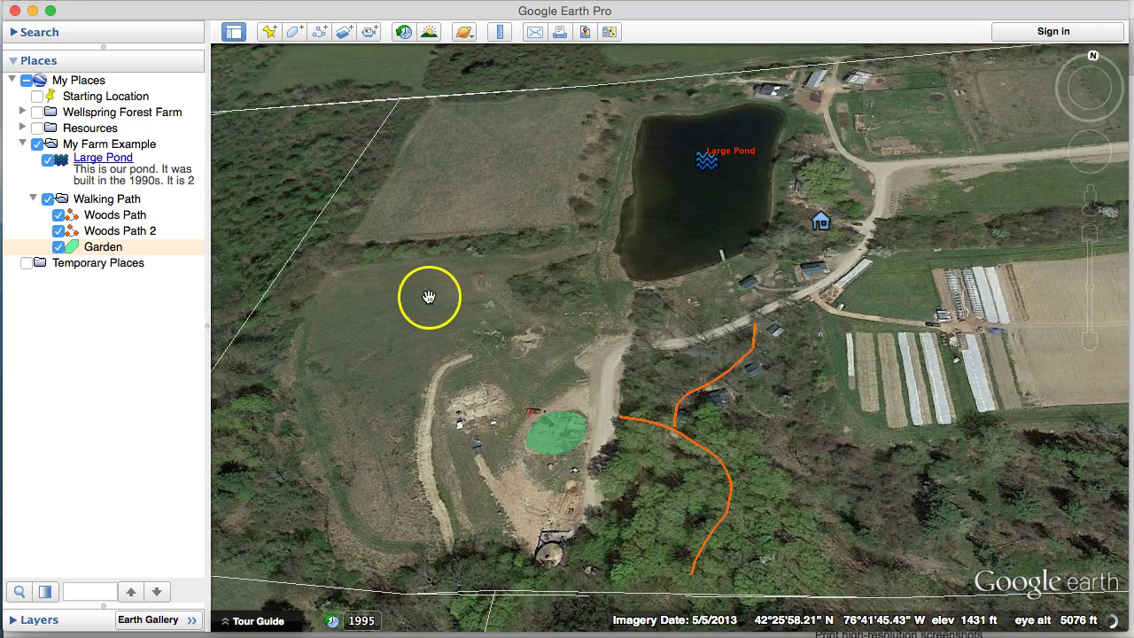
Add the description "This is our garden." to the Garden polygon, and check it in the polygon's balloon on the map
click(133, 232)
click(129, 248)
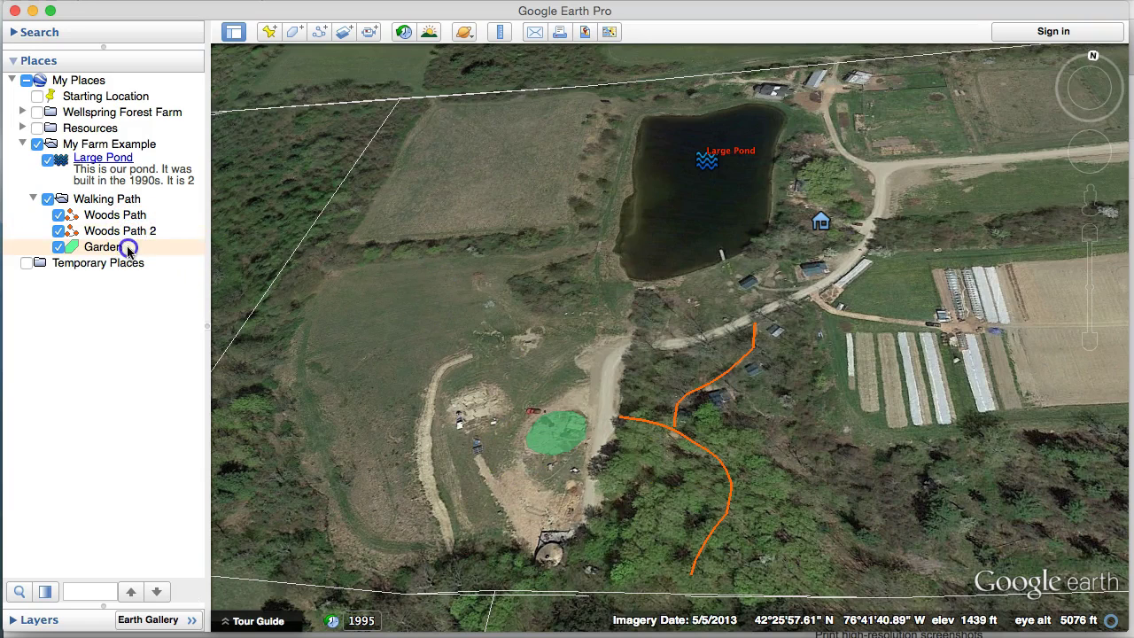
key(super+i)
click(848, 257)
text(This is ou)
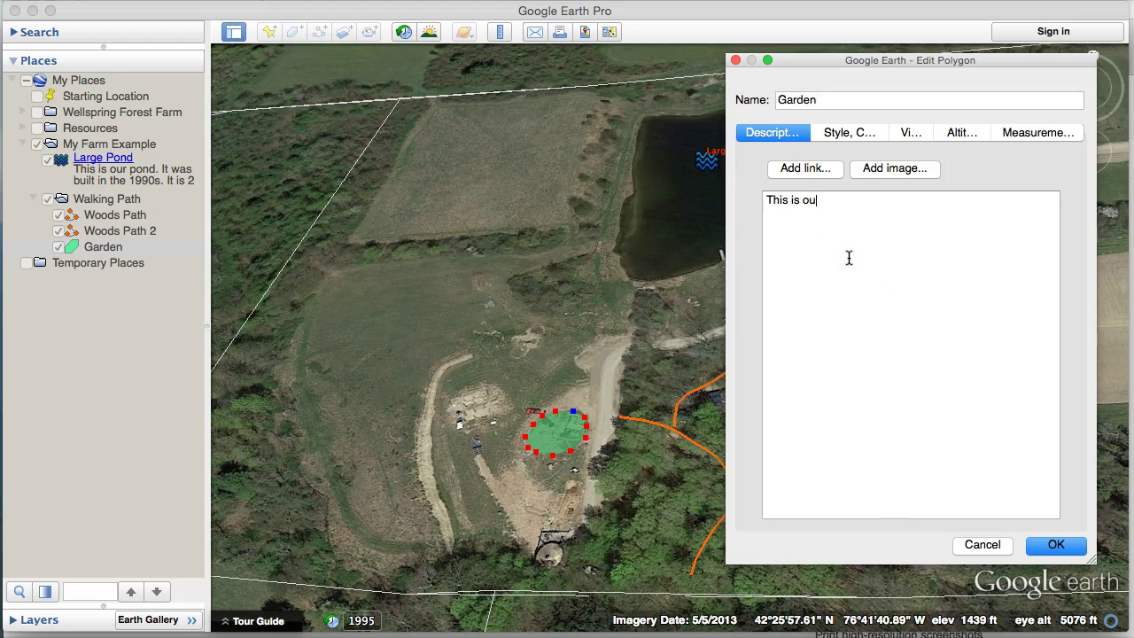
text(r garden.)
click(1072, 548)
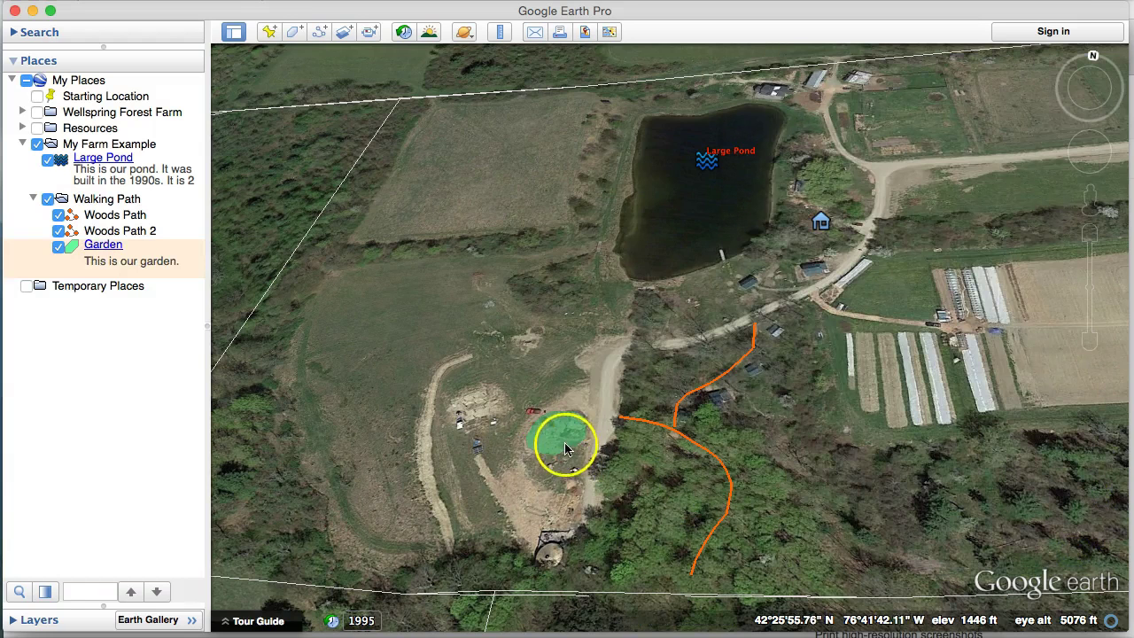
click(560, 440)
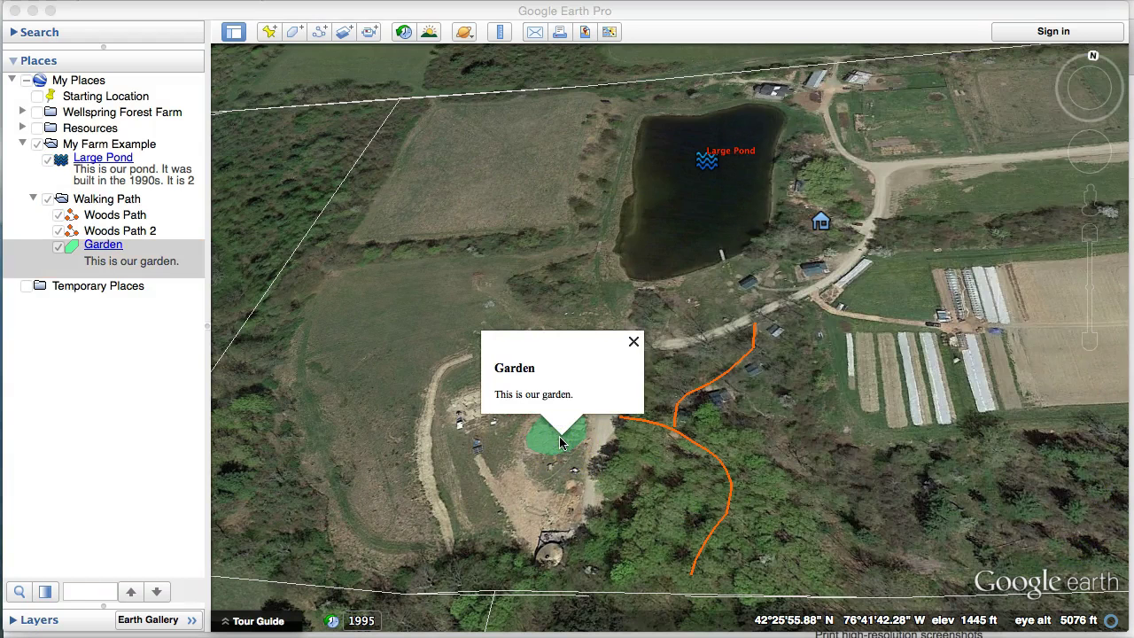
click(633, 341)
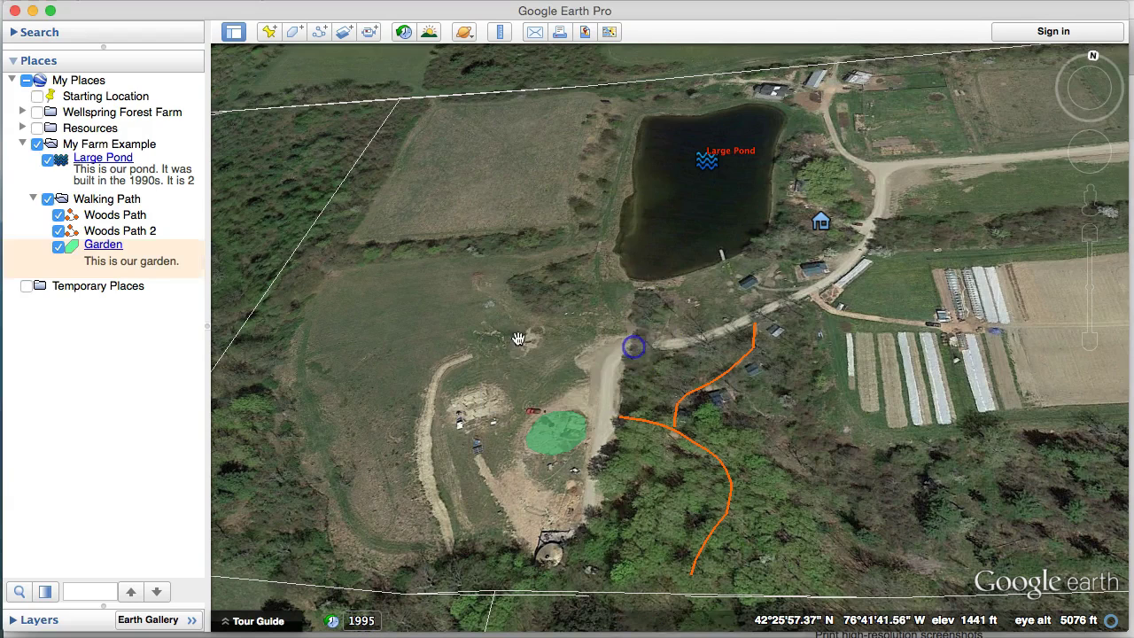
Append "On 5/1 we planted peas" and "On July 30 we harvested garlic." to the Garden description, and check the polygon's balloon
key(super+i)
click(805, 228)
key(Return)
text(One 5/1)
click(783, 222)
key(BackSpace)
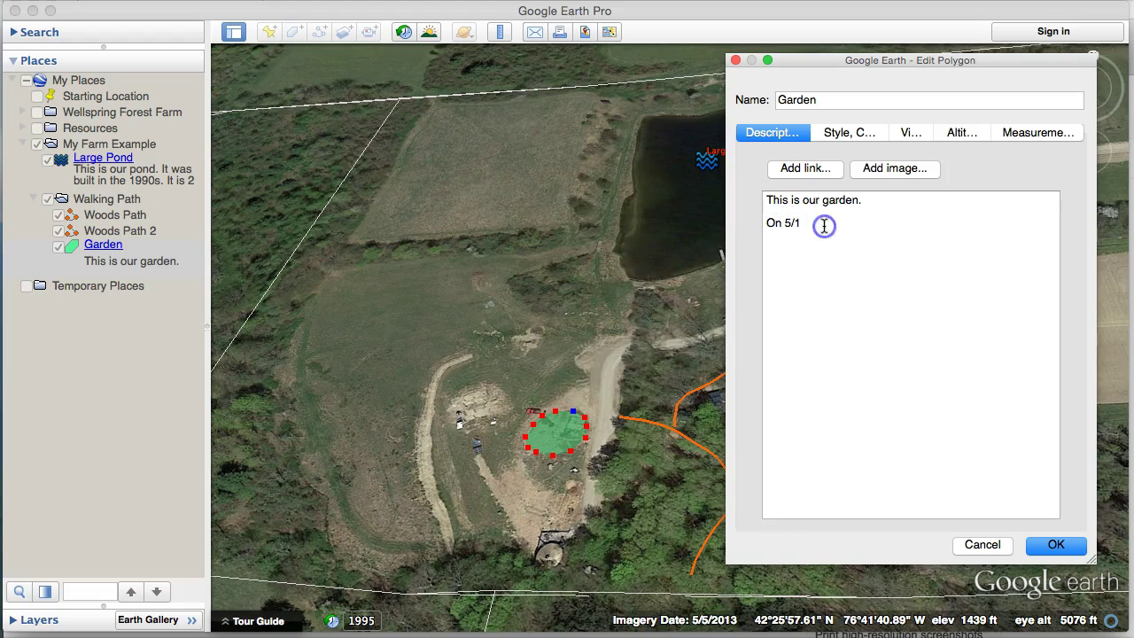
text(we plany)
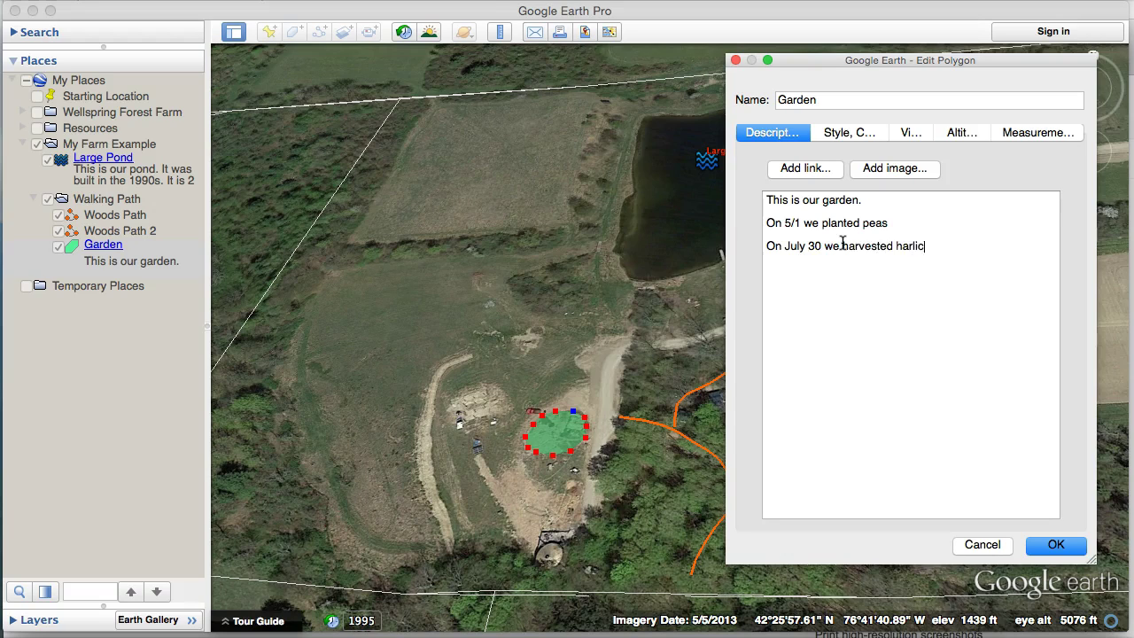
text(.)
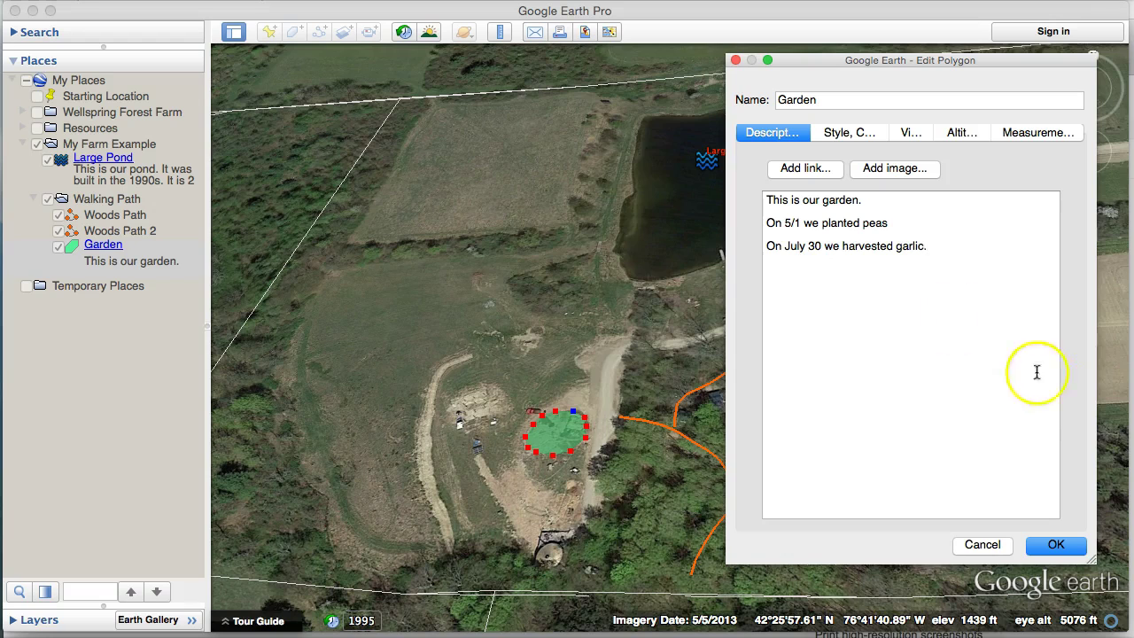
click(1045, 542)
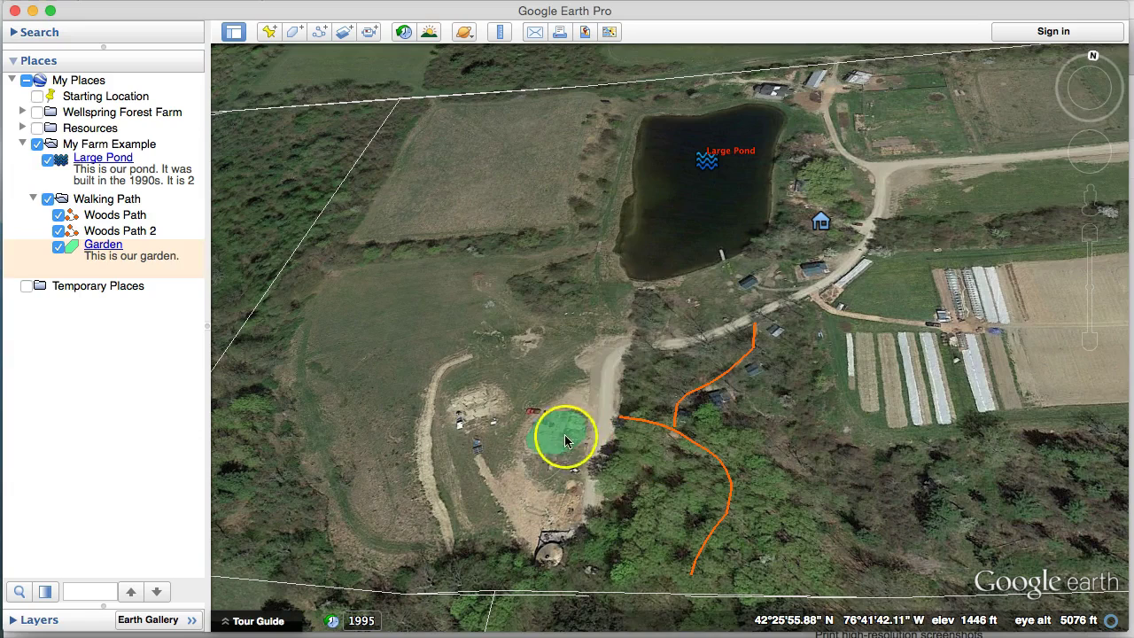
click(563, 436)
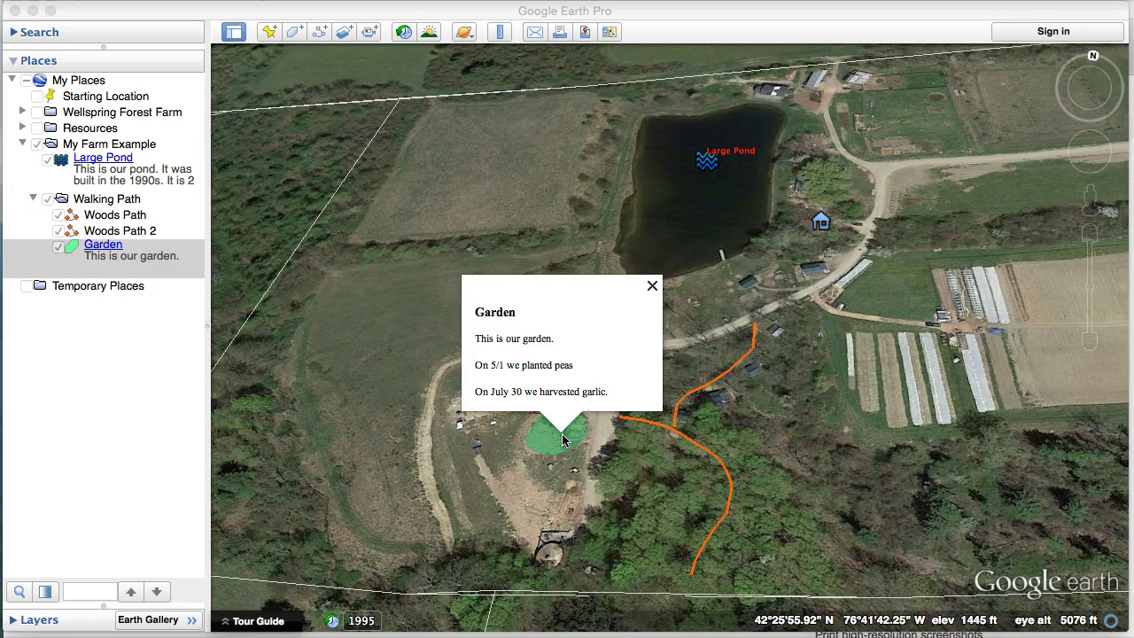
click(652, 285)
Select the My Farm Example folder and save My Places
shift+drag(460, 499, 457, 483)
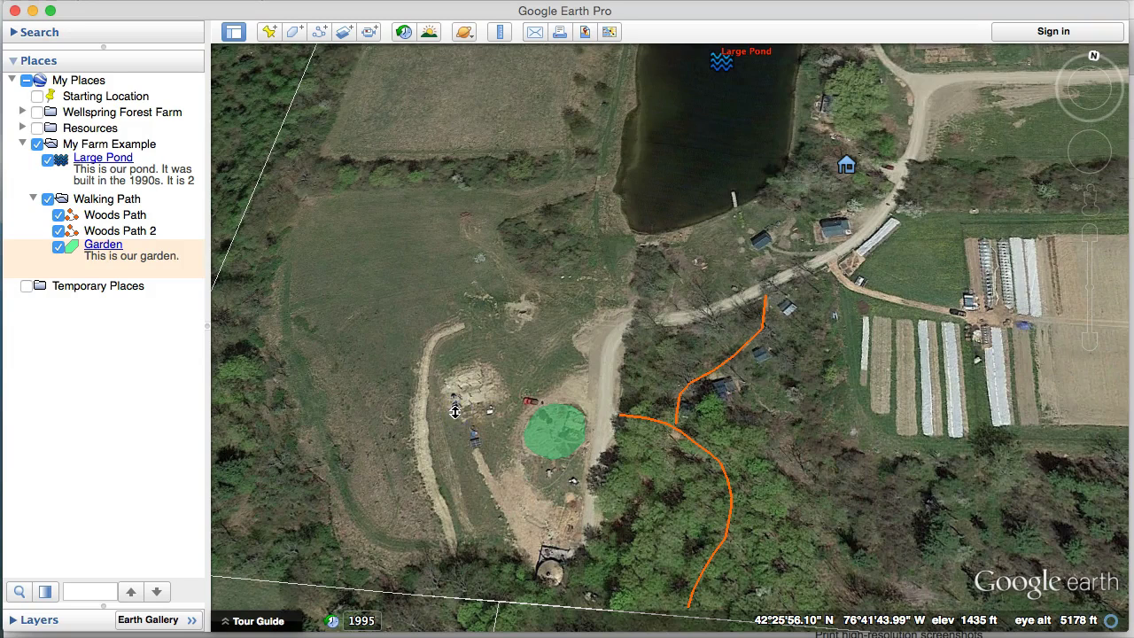
click(77, 145)
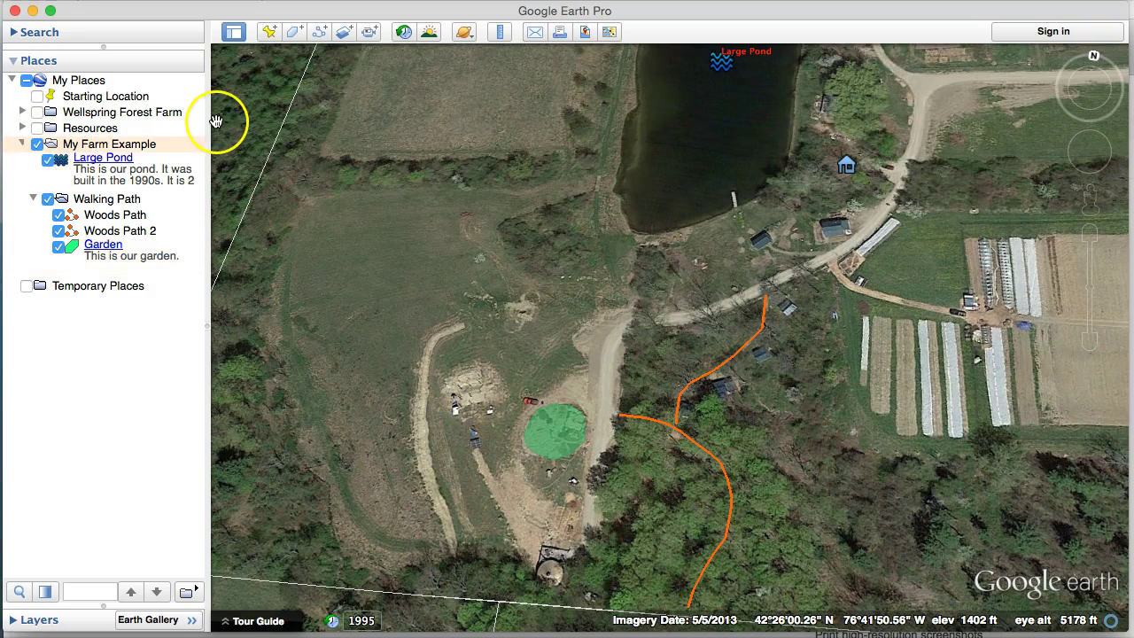
click(261, 0)
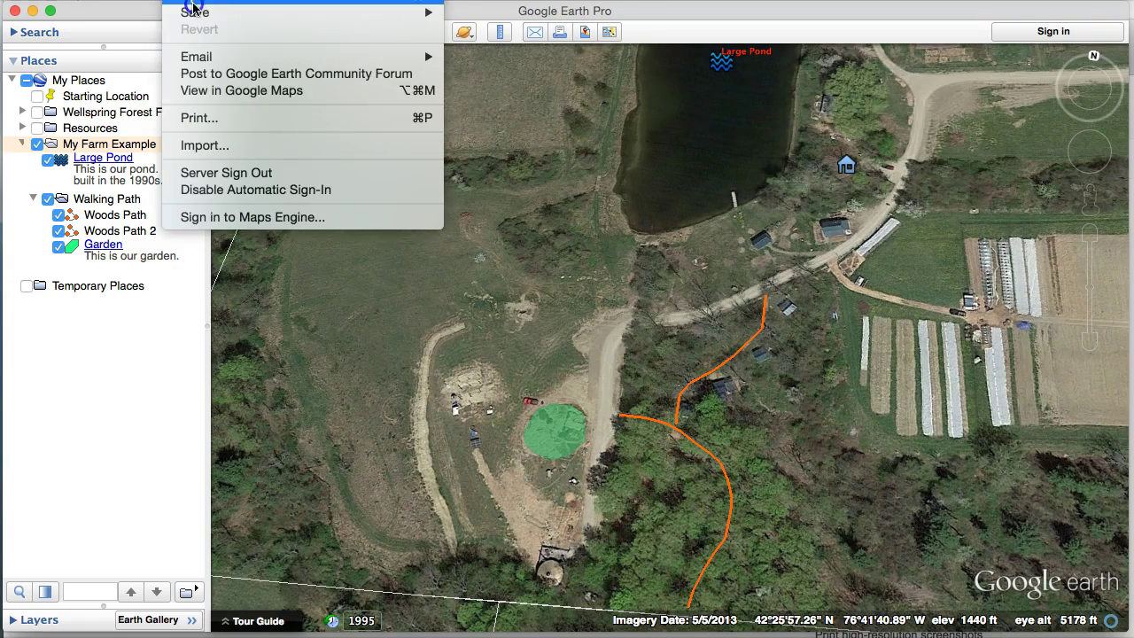
click(194, 10)
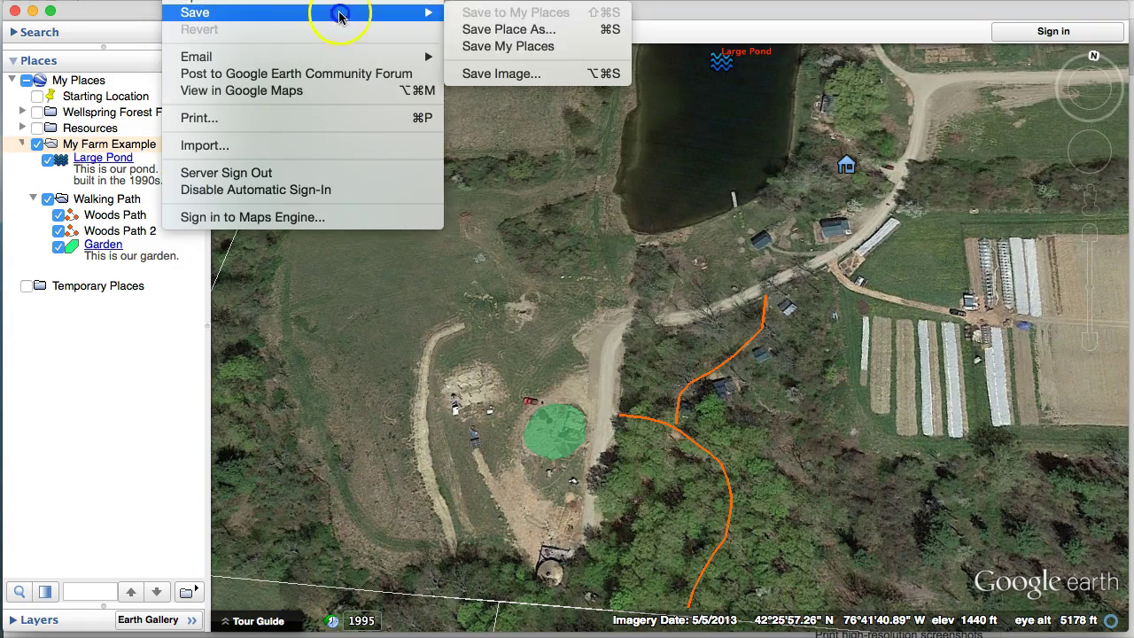
click(481, 46)
click(571, 491)
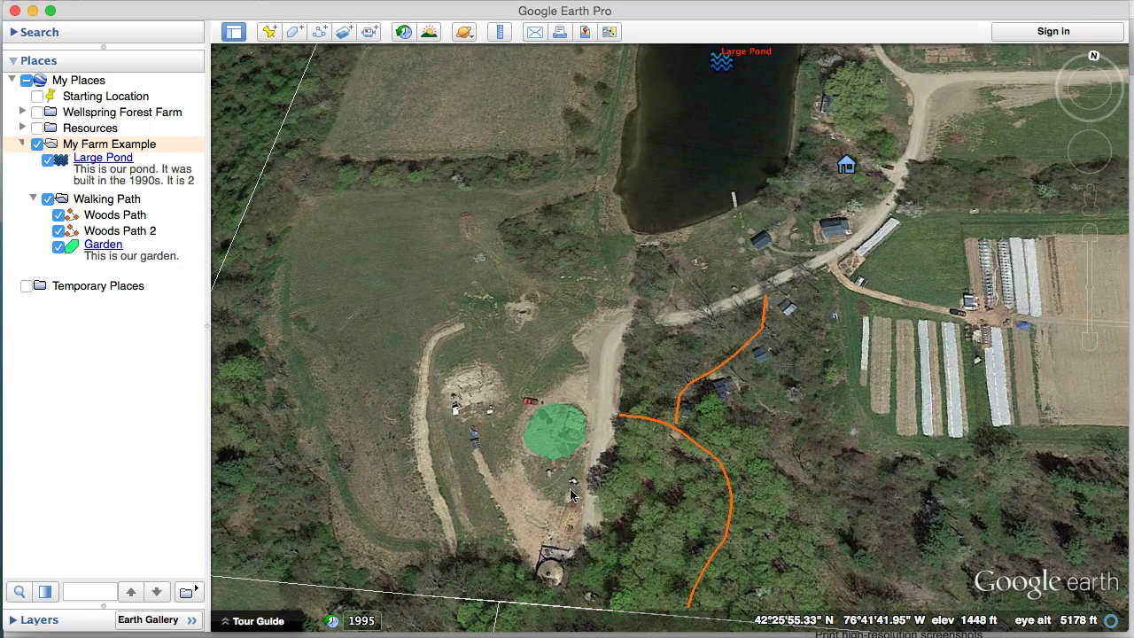
Collapse the My Farm Example folder, and show the Electric Grid folder of Wellspring Forest Farm with its contents expanded
click(24, 144)
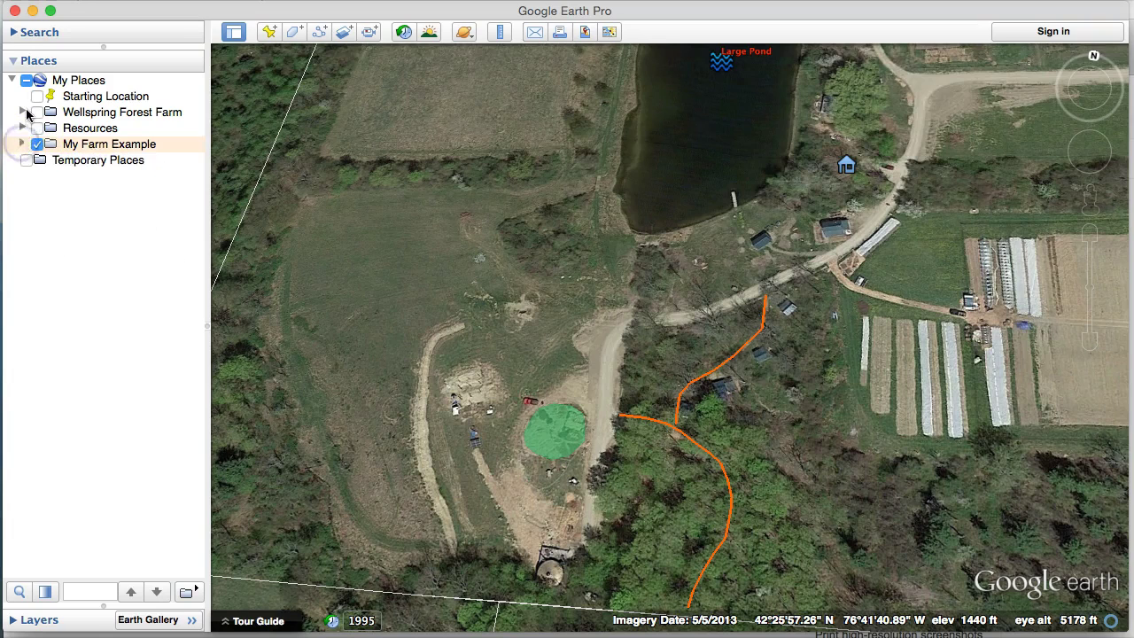
click(23, 113)
click(47, 128)
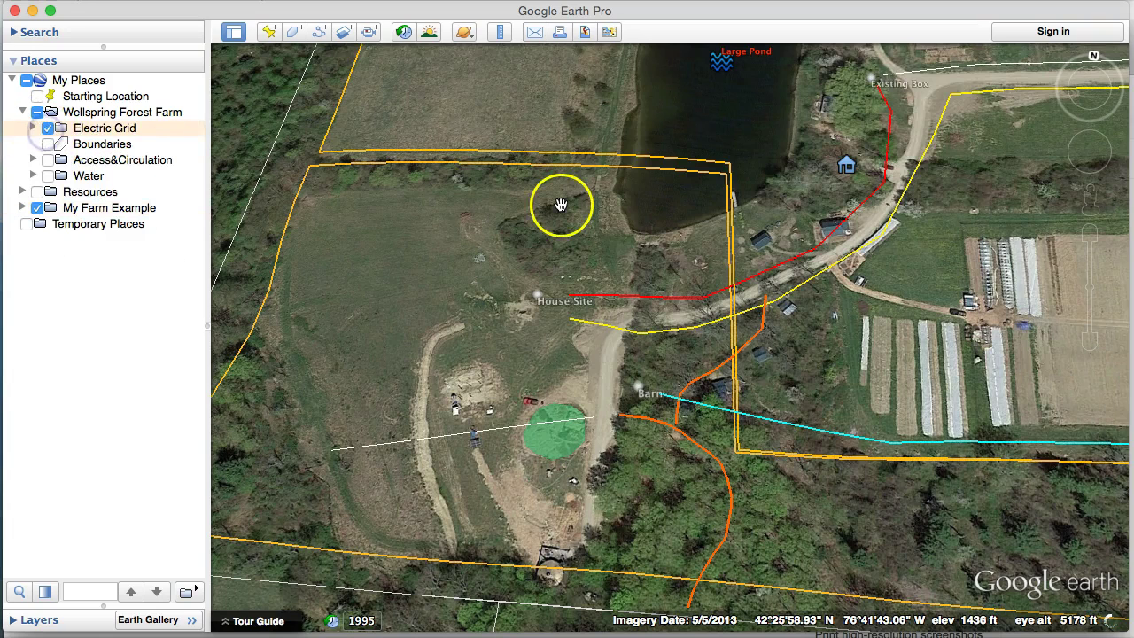
click(33, 128)
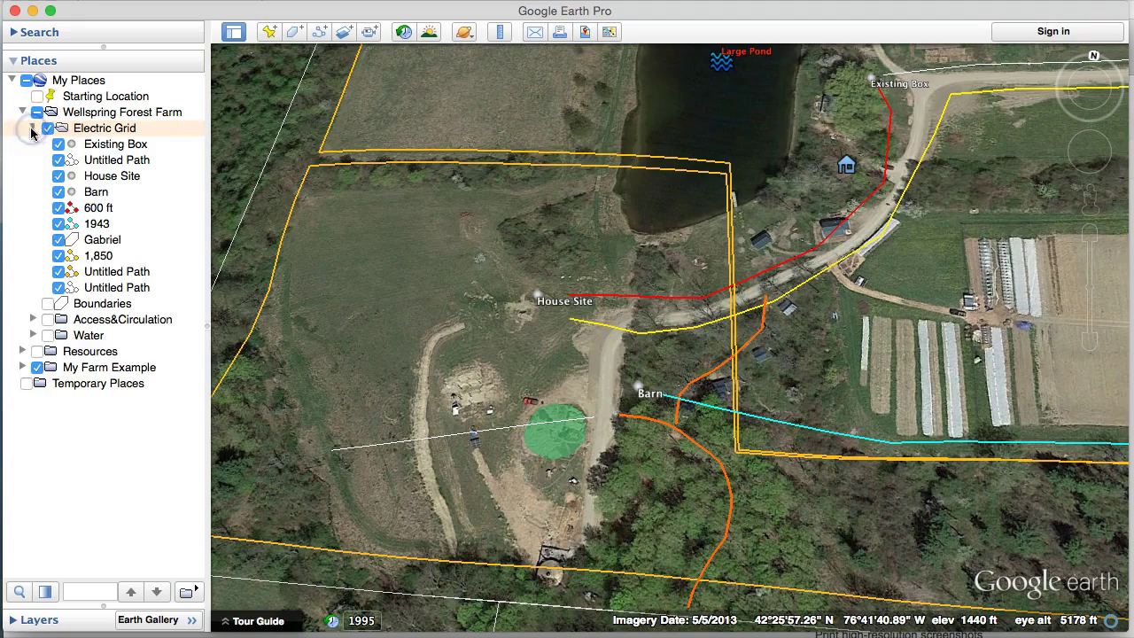
scroll(924, 240, down, 3)
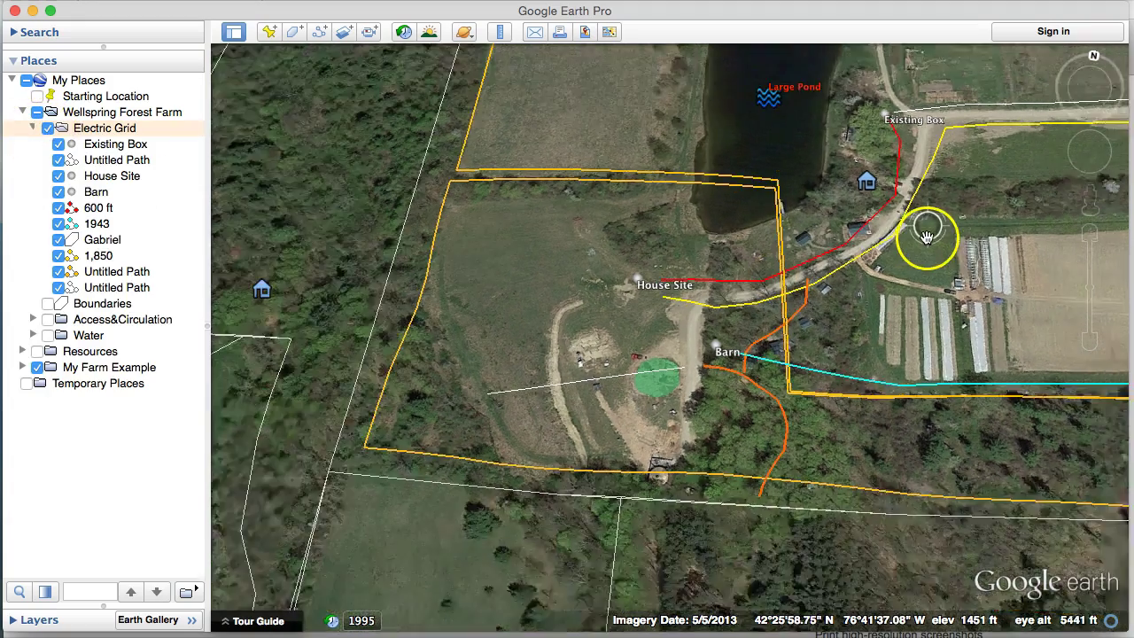
drag(946, 220, 650, 296)
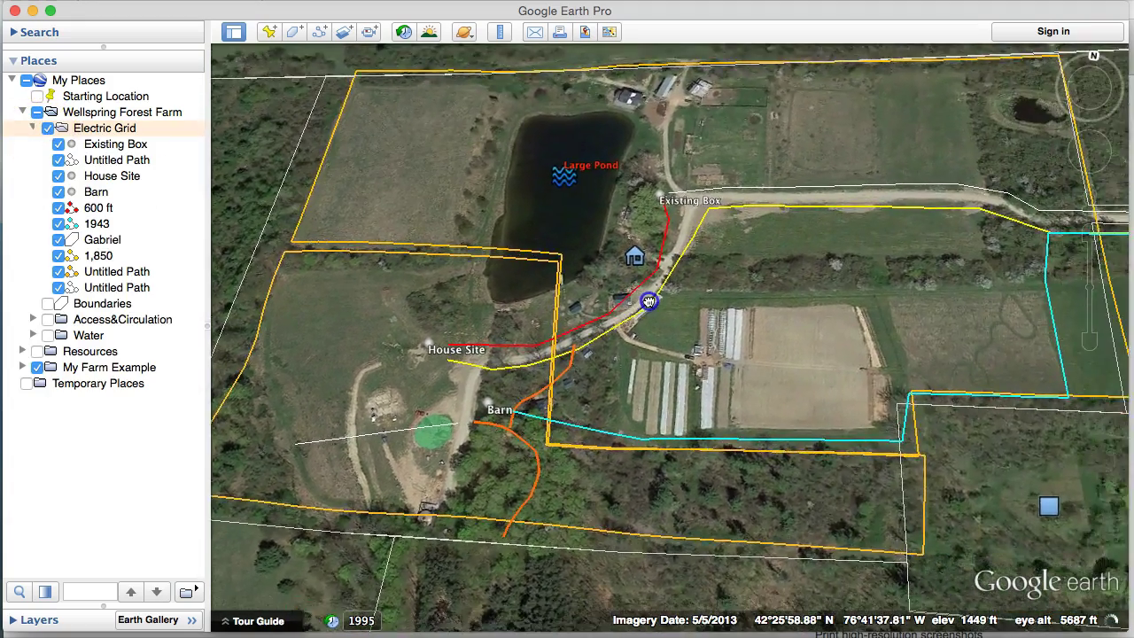
Hide the three untitled paths and the outline polygon in Electric Grid, along with the My Farm Example folder
click(60, 271)
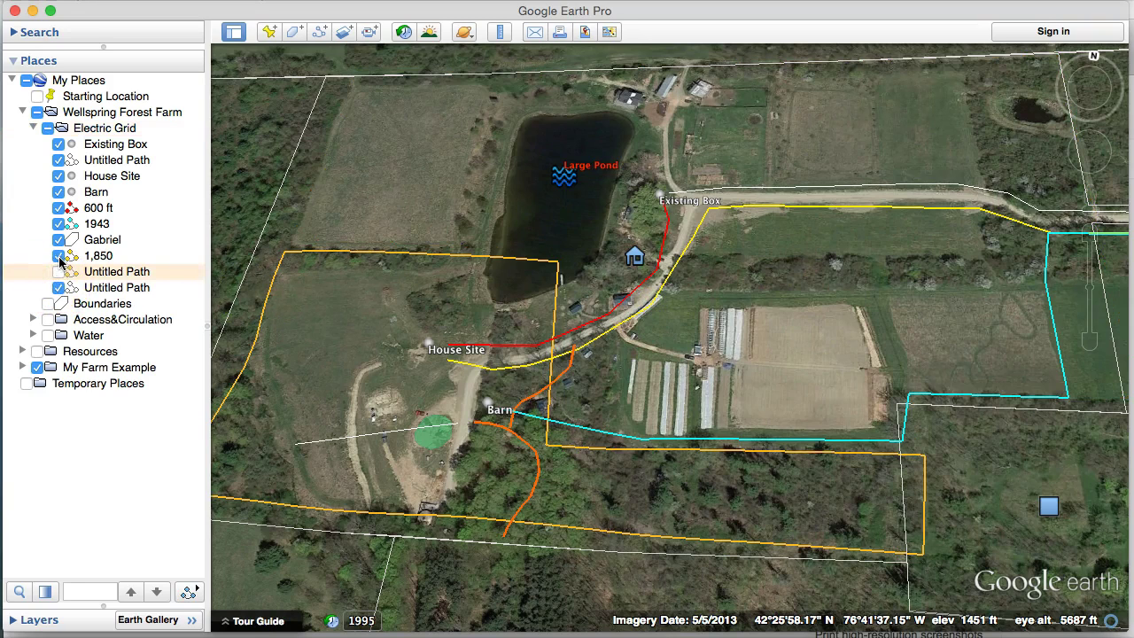
click(58, 256)
click(58, 256)
click(58, 287)
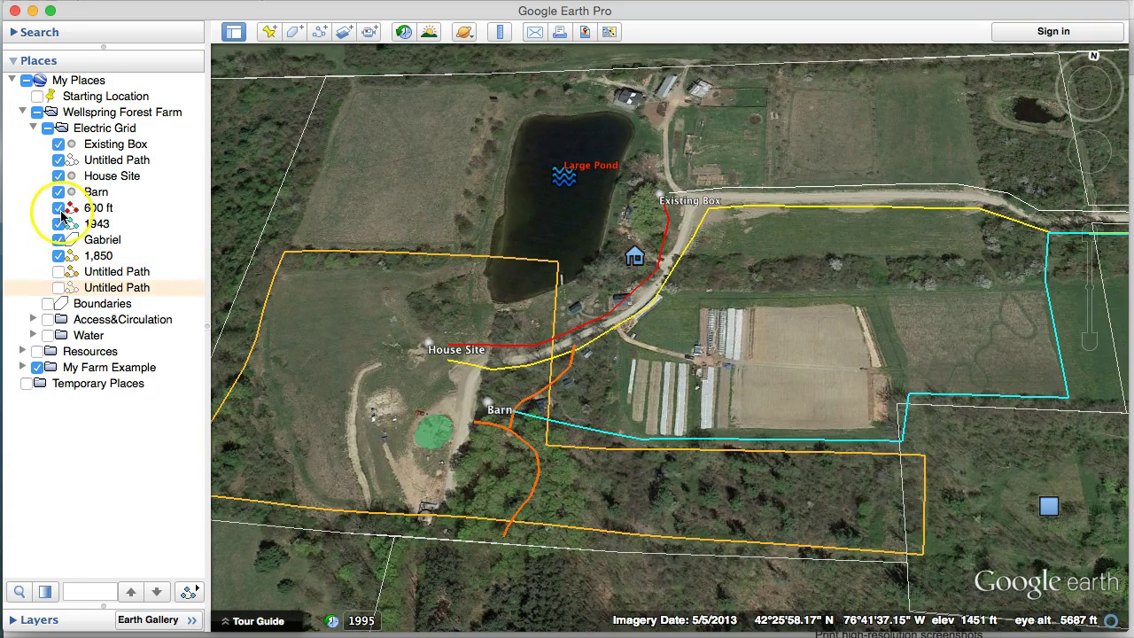
click(59, 160)
click(58, 161)
click(58, 160)
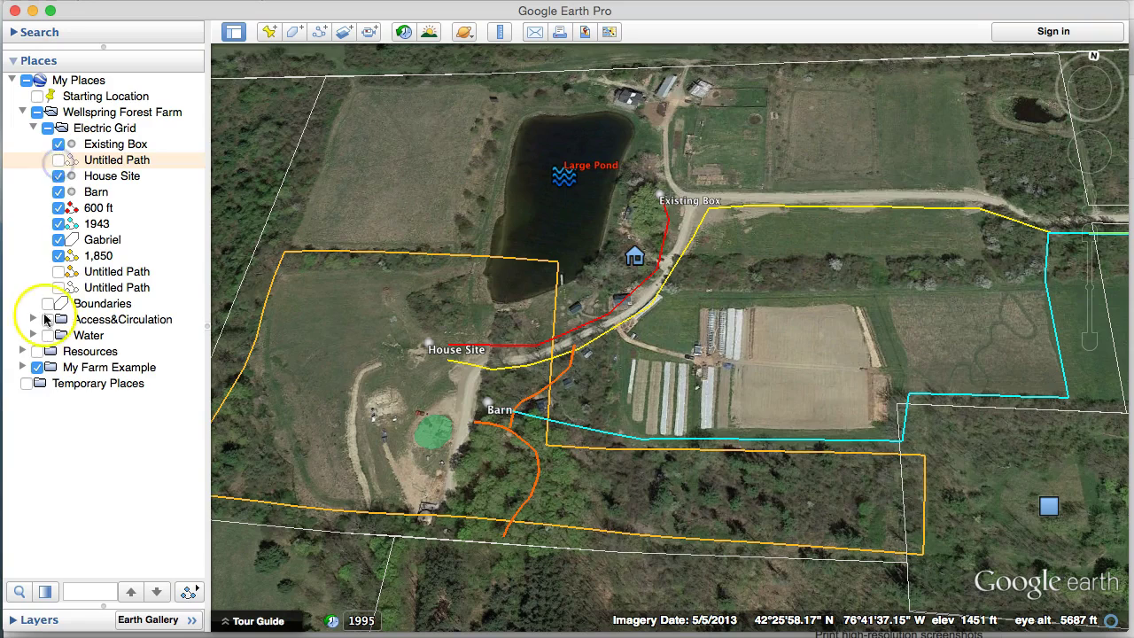
click(59, 241)
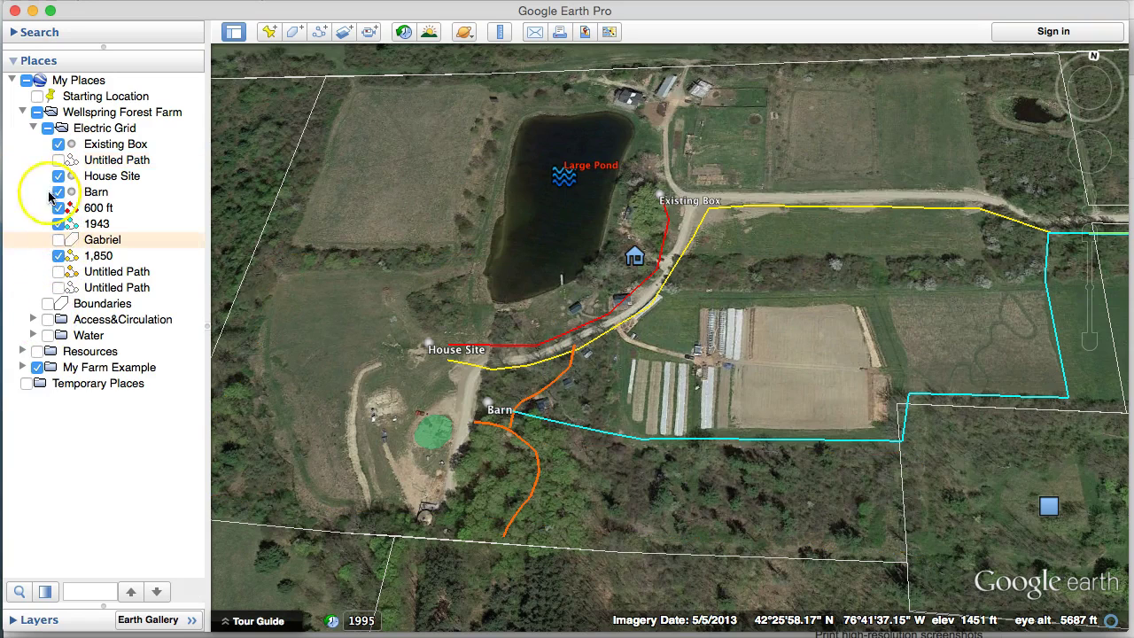
click(36, 367)
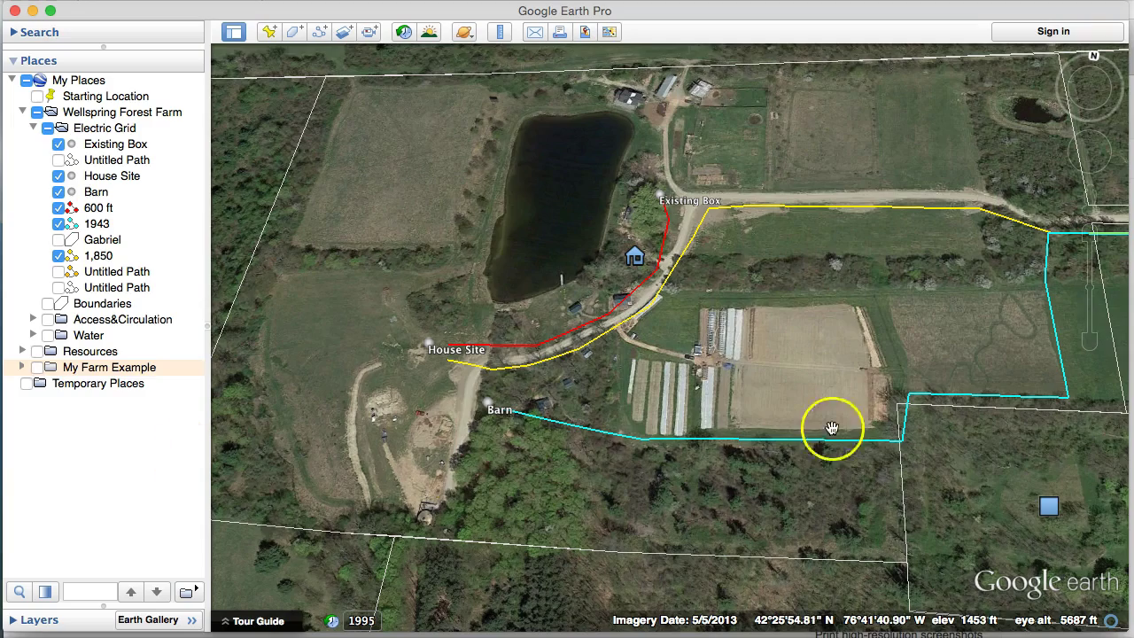
Measure a short line in feet with the Ruler at the road end of the electric routes
drag(876, 364, 732, 366)
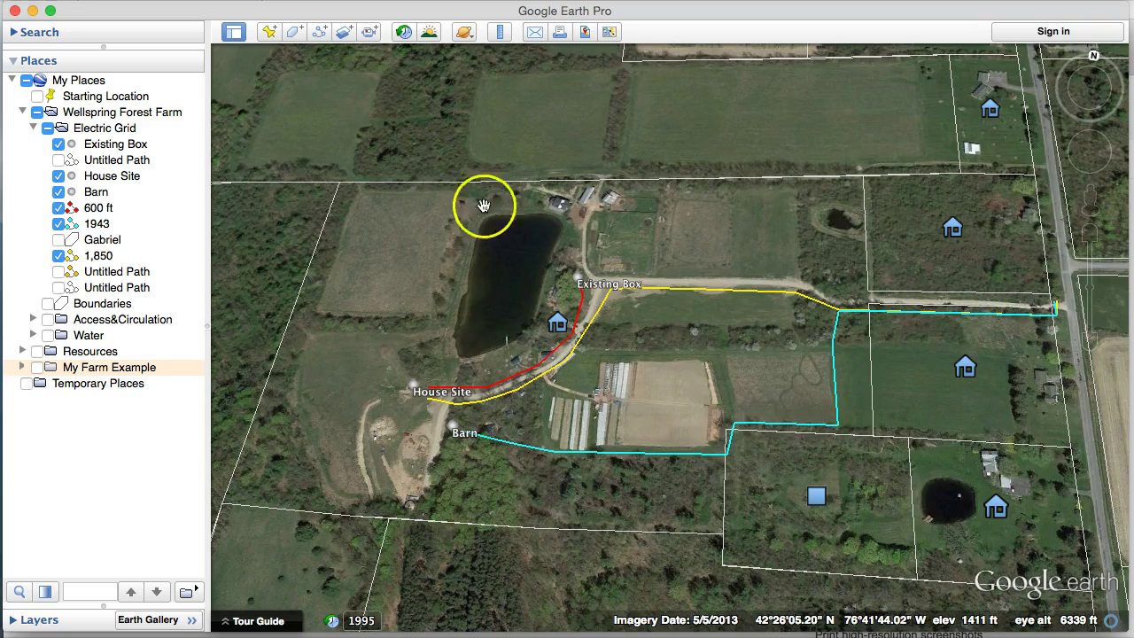
scroll(527, 264, up, 3)
drag(724, 242, 578, 202)
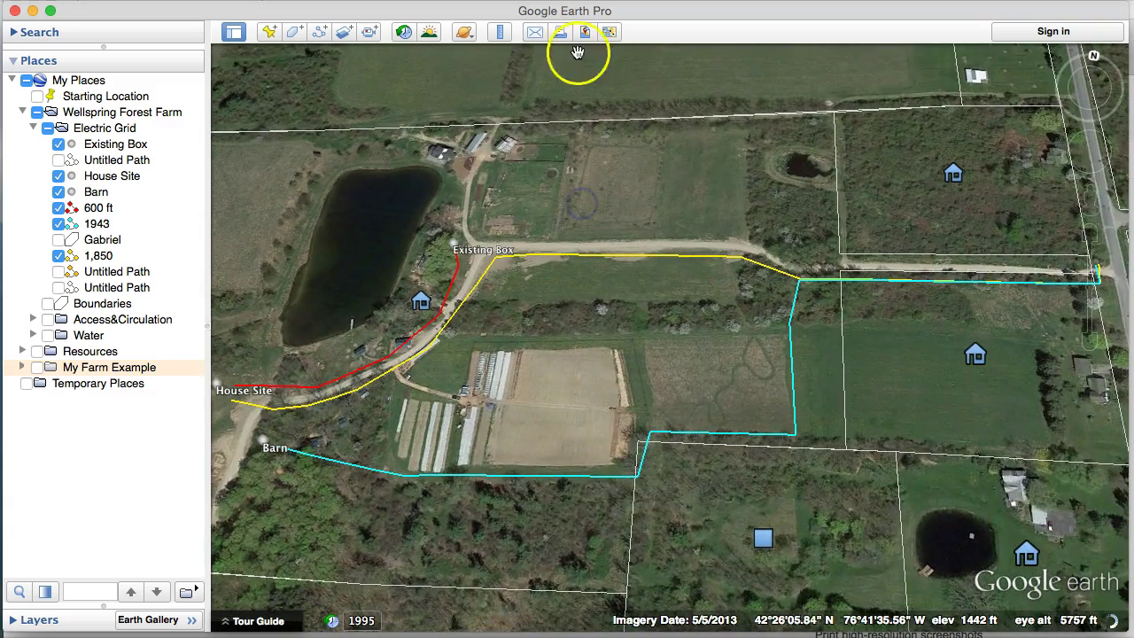
click(501, 34)
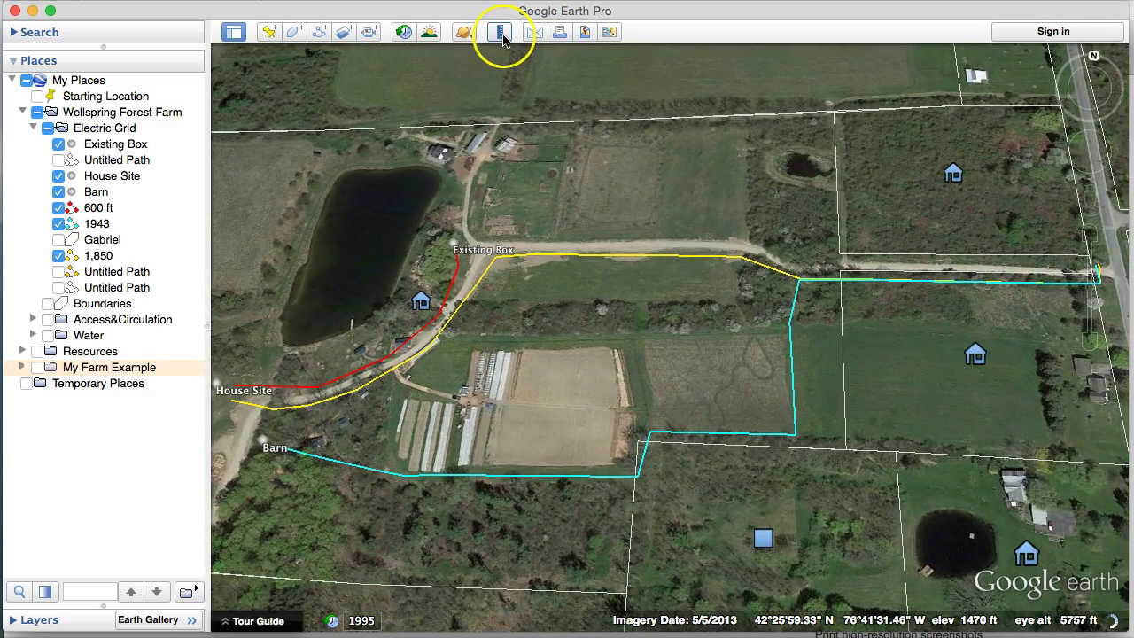
click(769, 321)
drag(768, 321, 238, 15)
click(1098, 276)
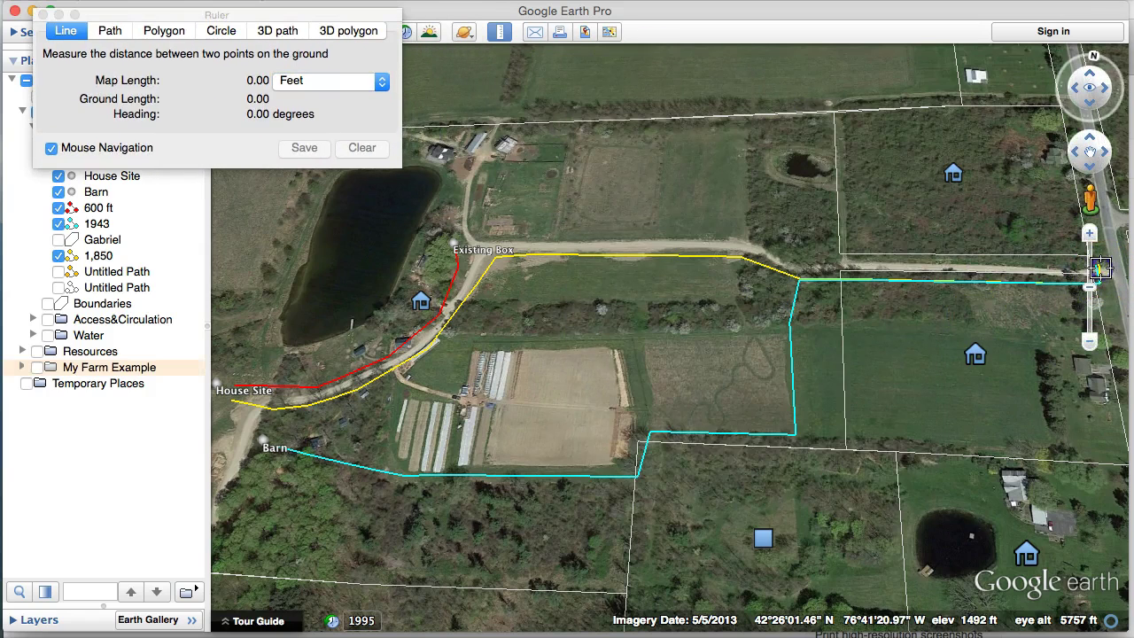
click(1098, 282)
Look at the Ruler's Path mode, and return to Line mode with the measurement cleared
click(69, 35)
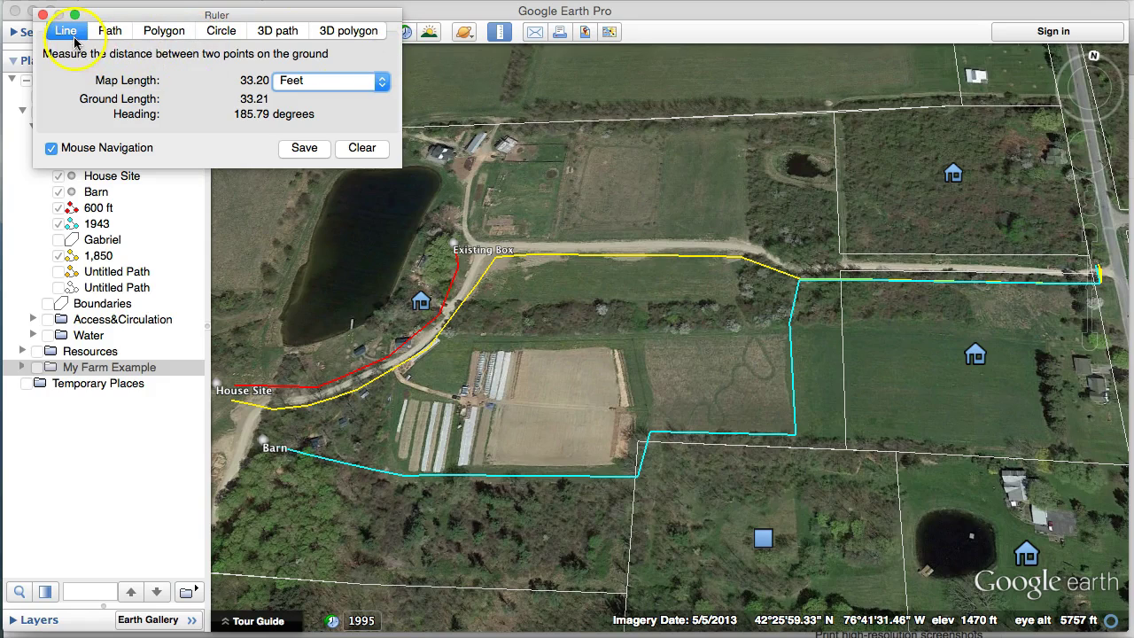
click(113, 32)
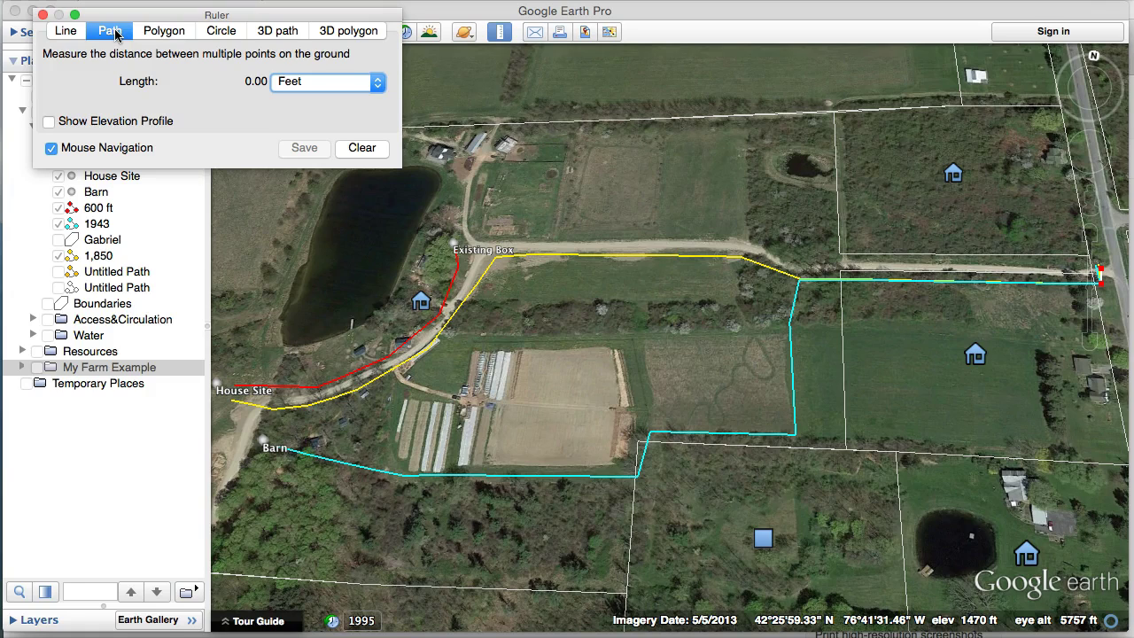
click(70, 31)
click(381, 150)
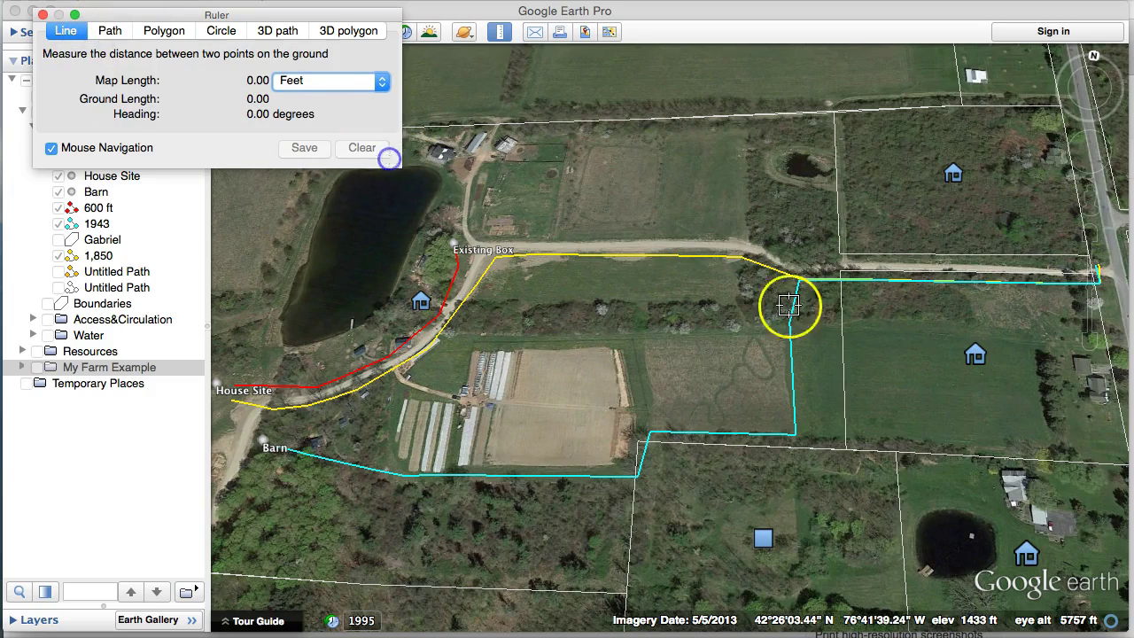
Measure the parcel boundary just east of the small pond with a ruler line, and clear the measurement
click(834, 111)
drag(834, 111, 839, 255)
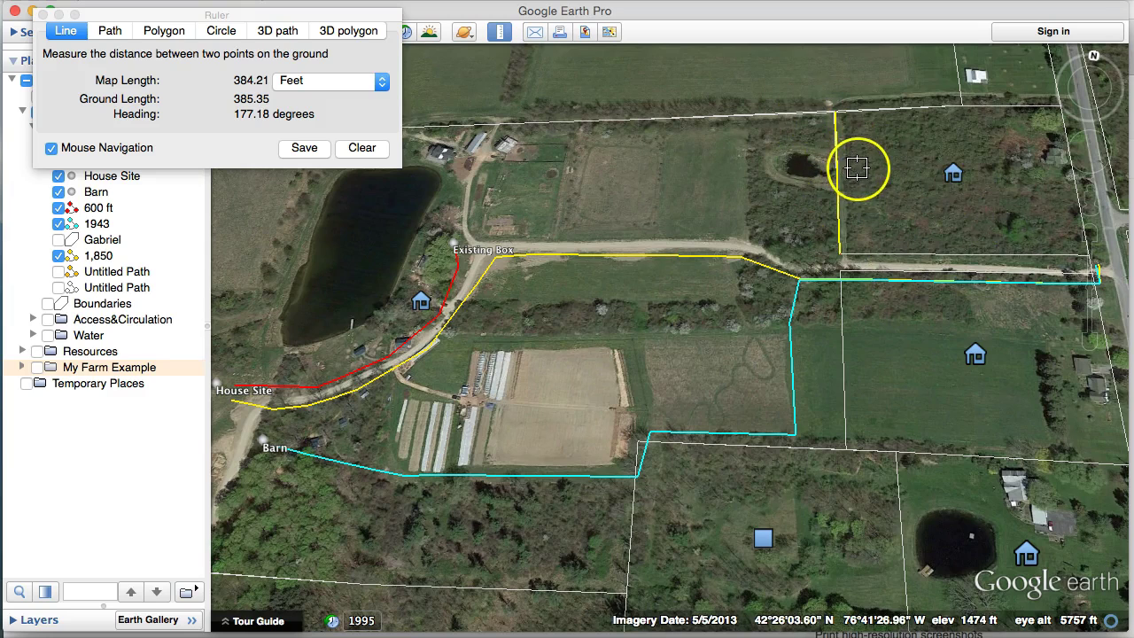
click(363, 147)
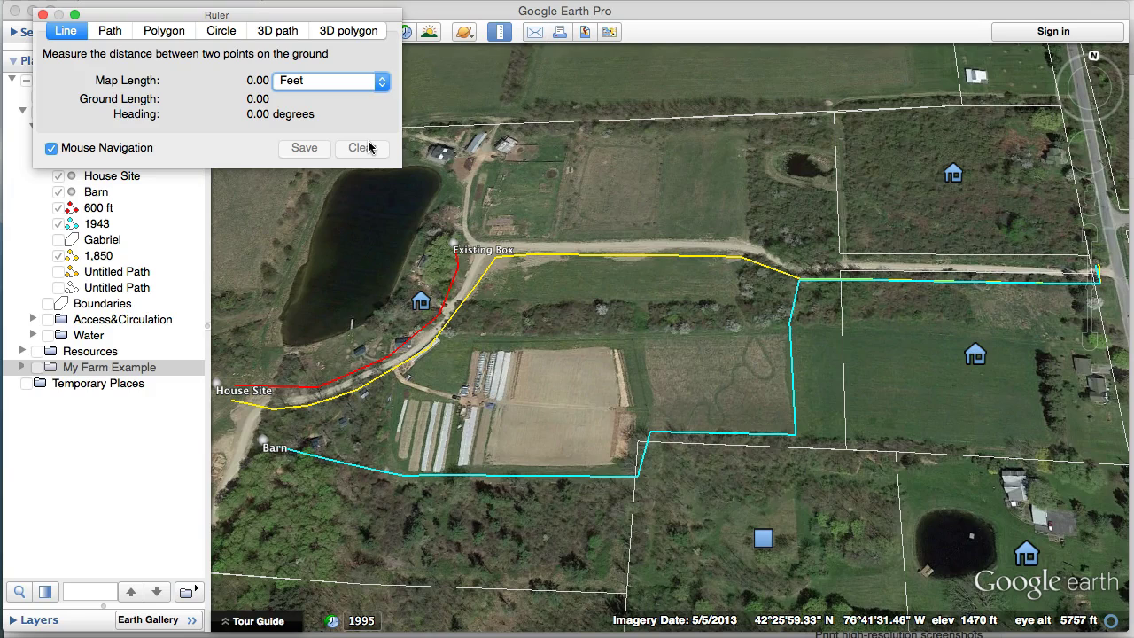
Measure the cyan electric route in feet with a multi-point ruler path from the road to the Barn
click(110, 31)
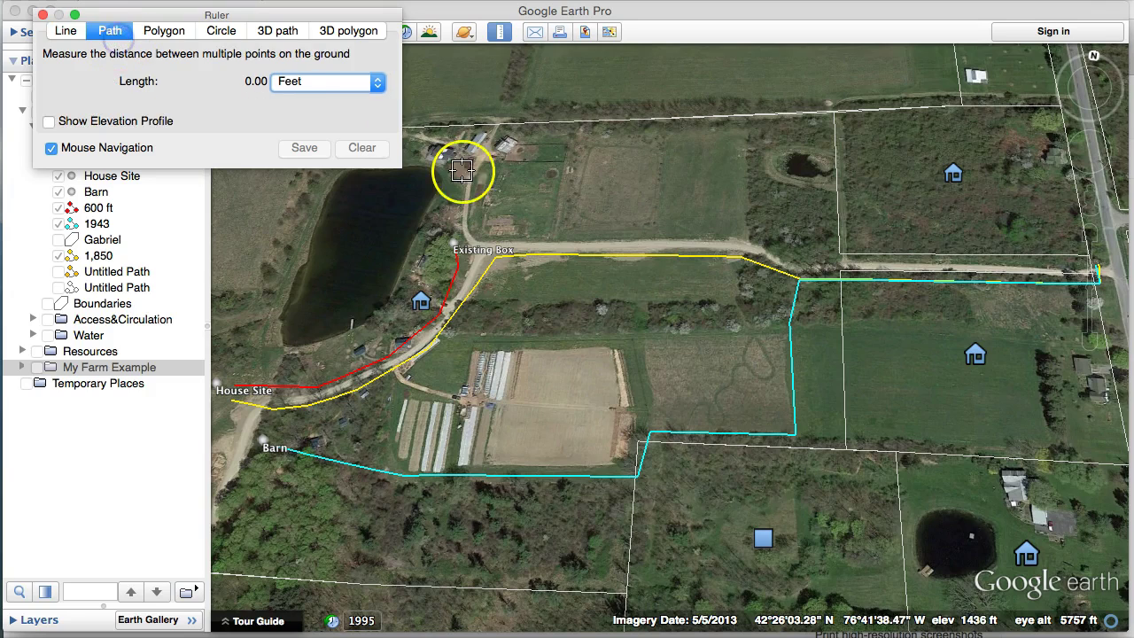
click(1098, 270)
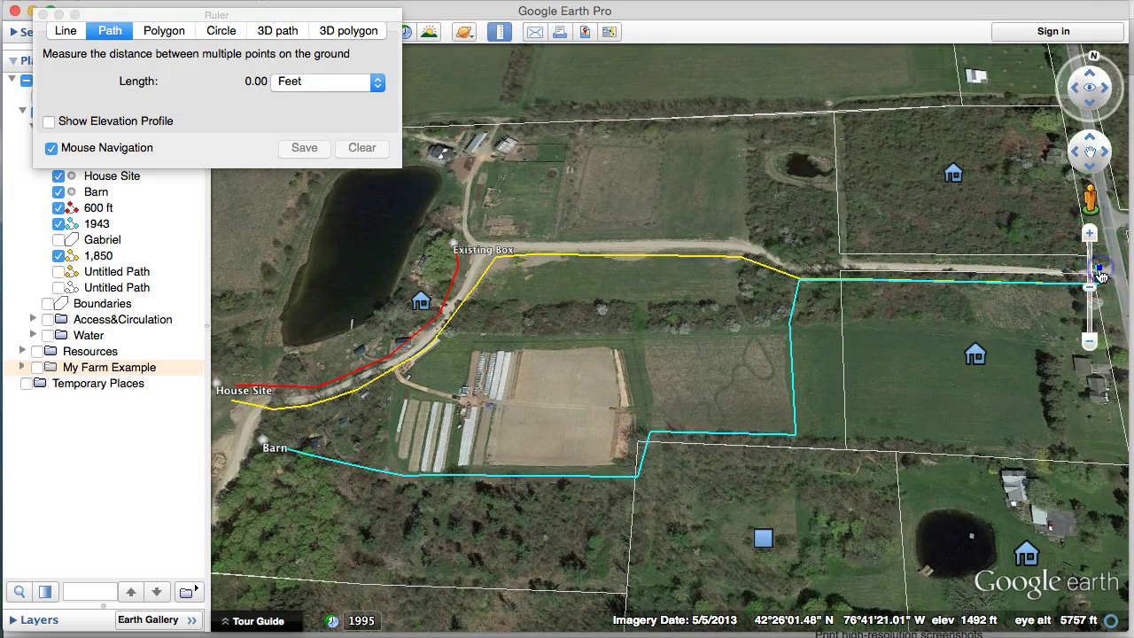
click(1096, 278)
click(863, 280)
click(801, 280)
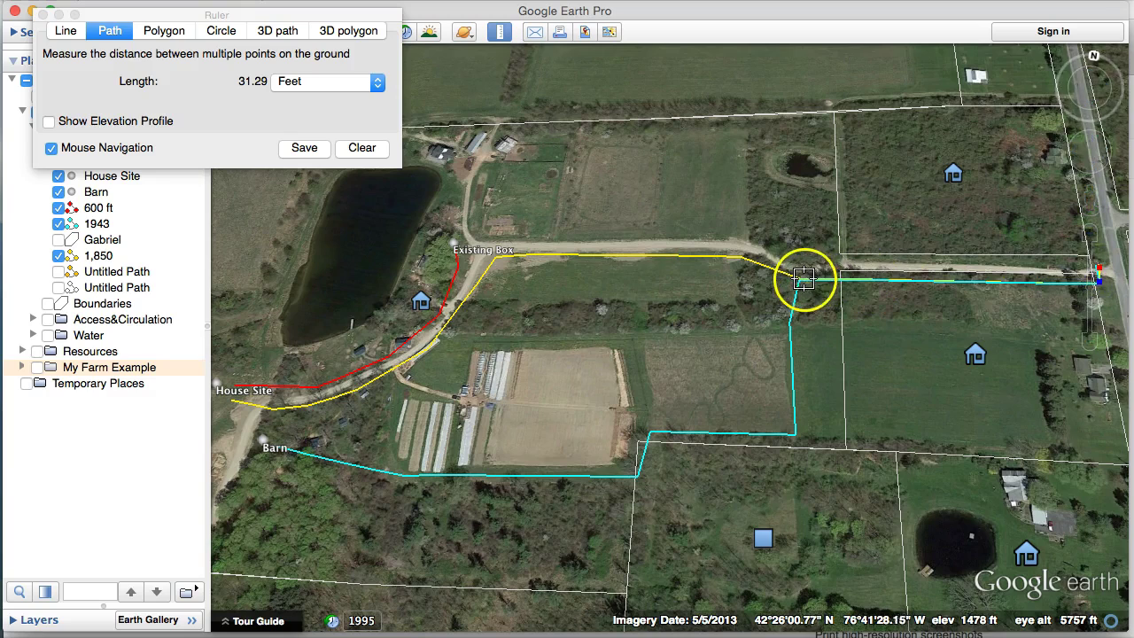
click(789, 325)
click(794, 434)
click(665, 438)
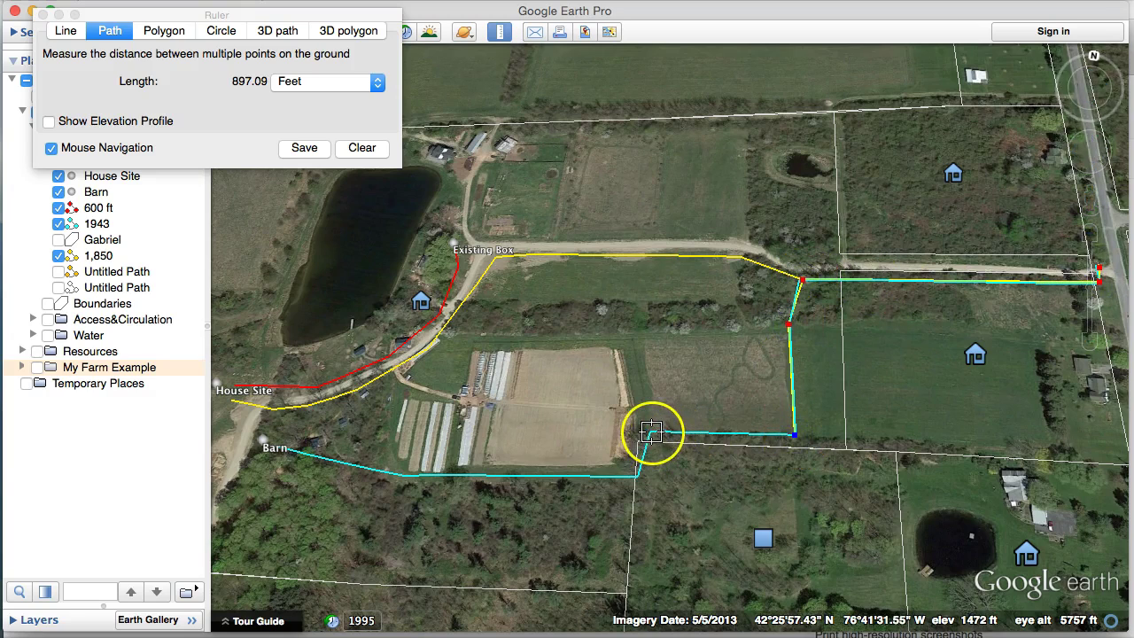
click(634, 477)
click(401, 475)
click(277, 443)
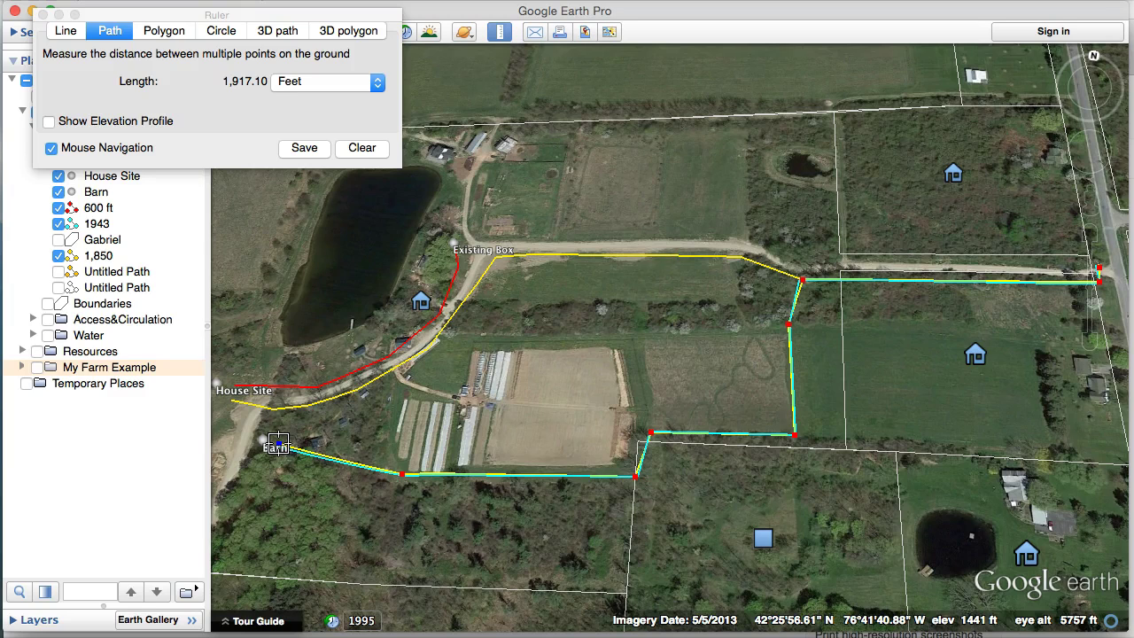
Save the measured route as a path named "Electric Option 1"
click(288, 153)
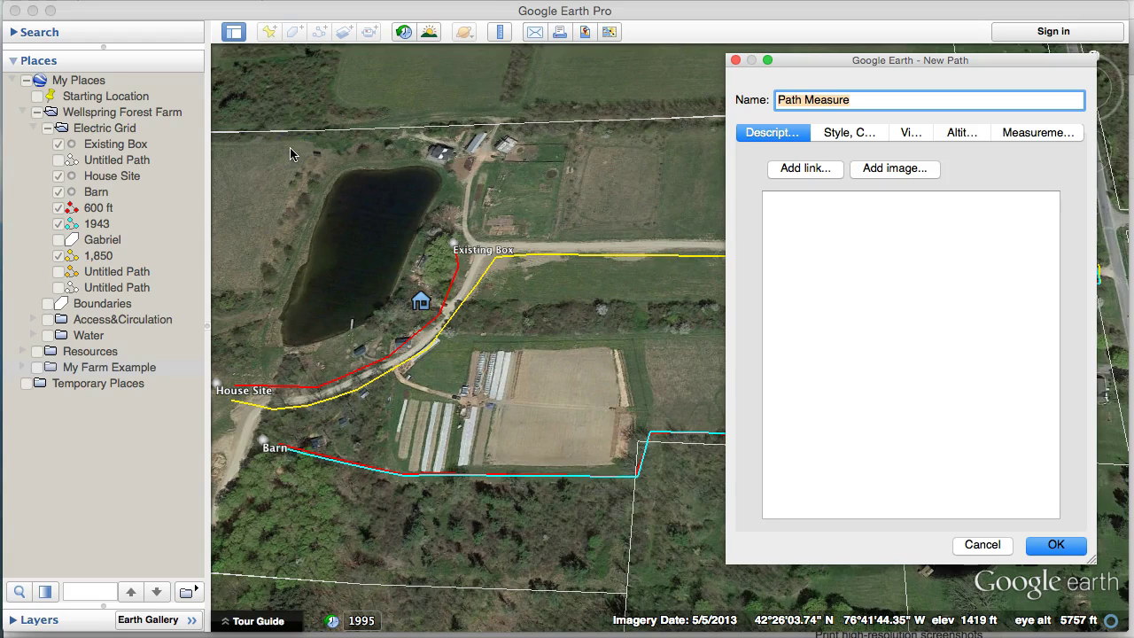
text(Electric Option 1)
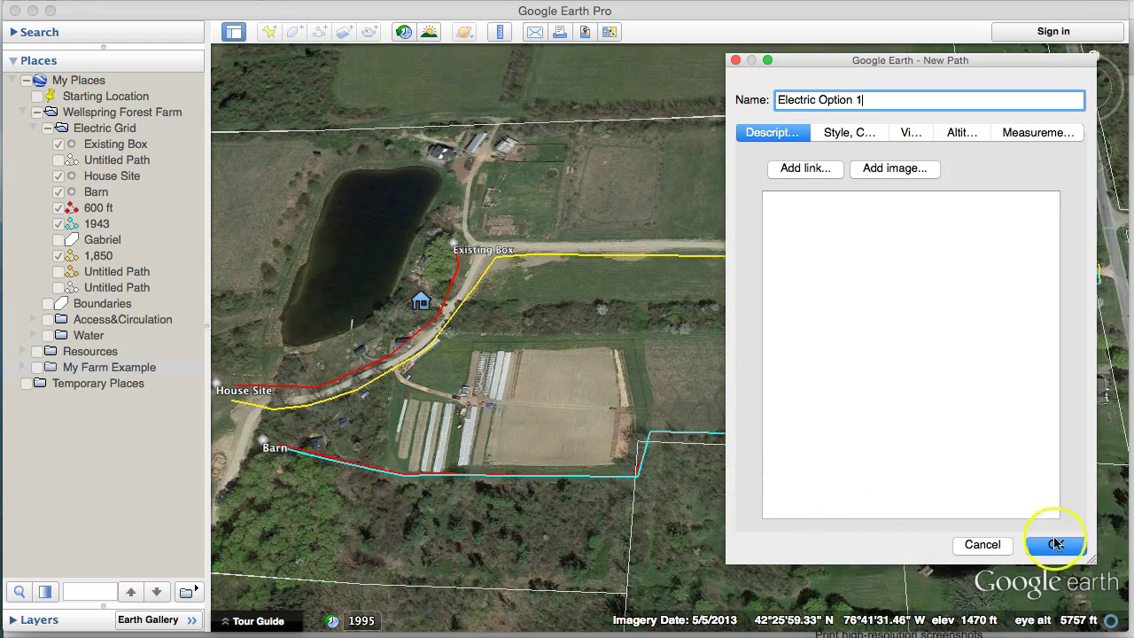
click(1067, 544)
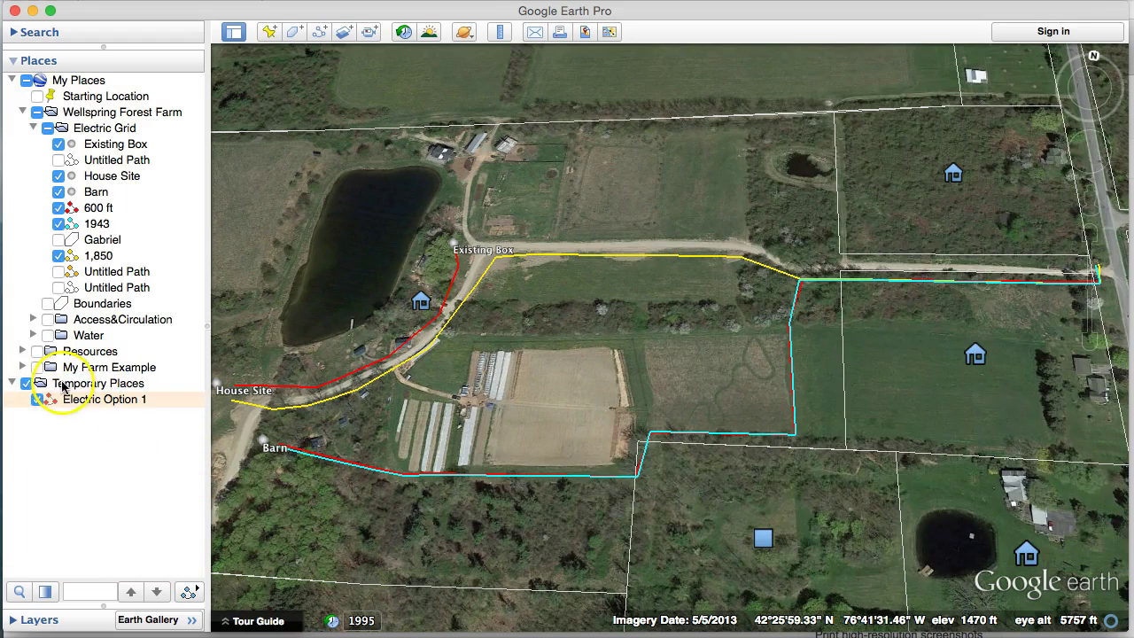
Move the Electric Option 1 path into the My Farm Example folder, and toggle its visibility off and on again
drag(71, 399, 57, 368)
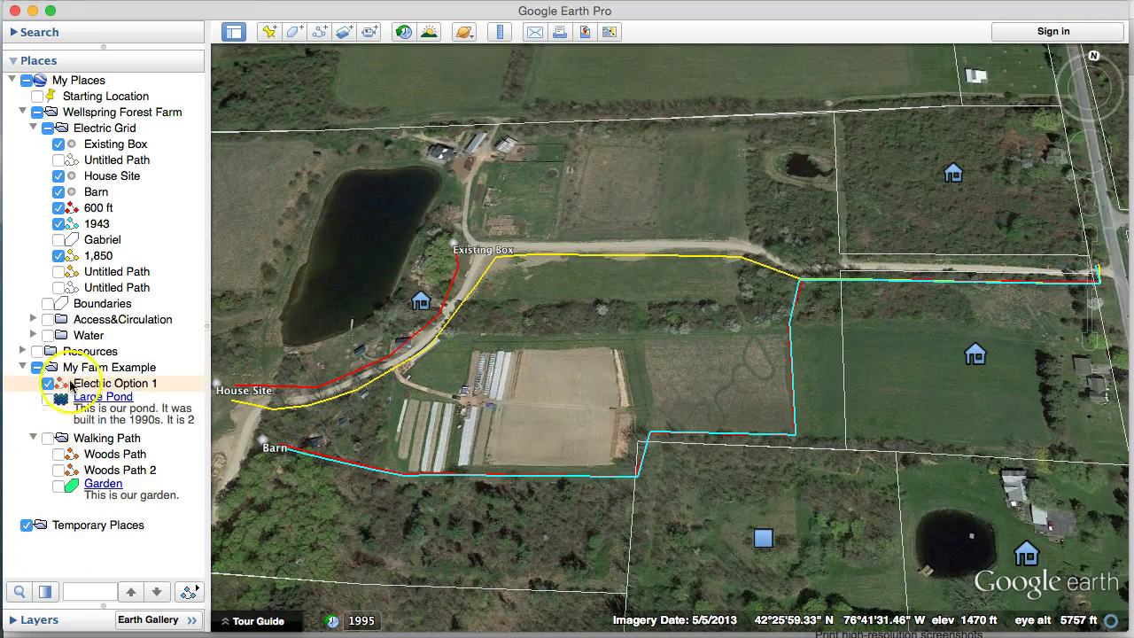
click(49, 387)
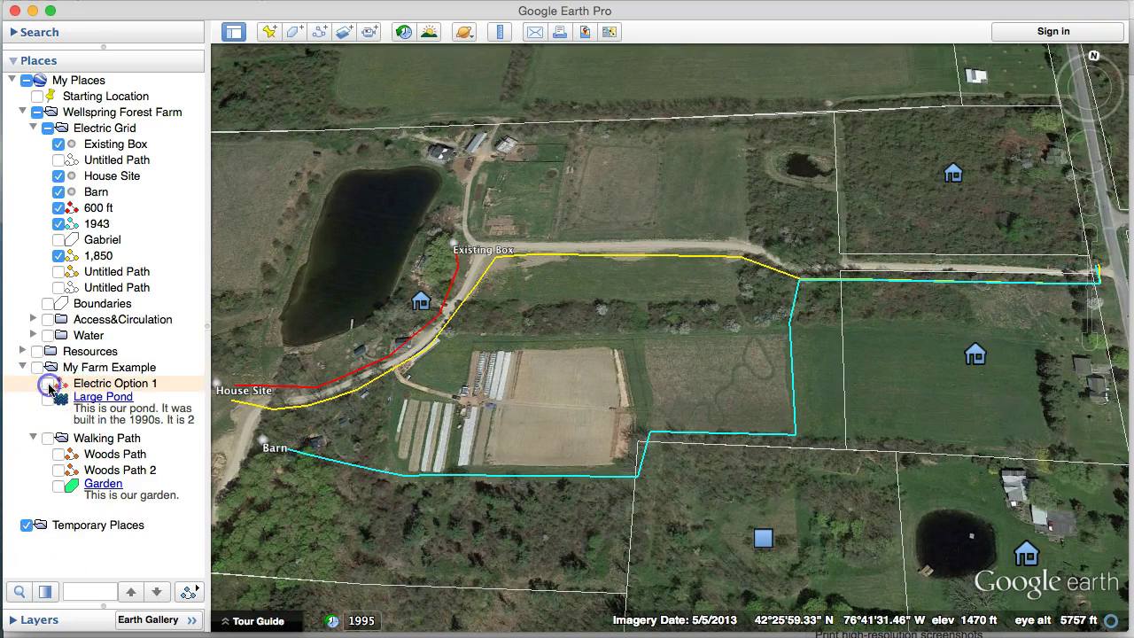
click(48, 387)
Delete the Electric Option 1 path from the My Farm Example folder
click(64, 387)
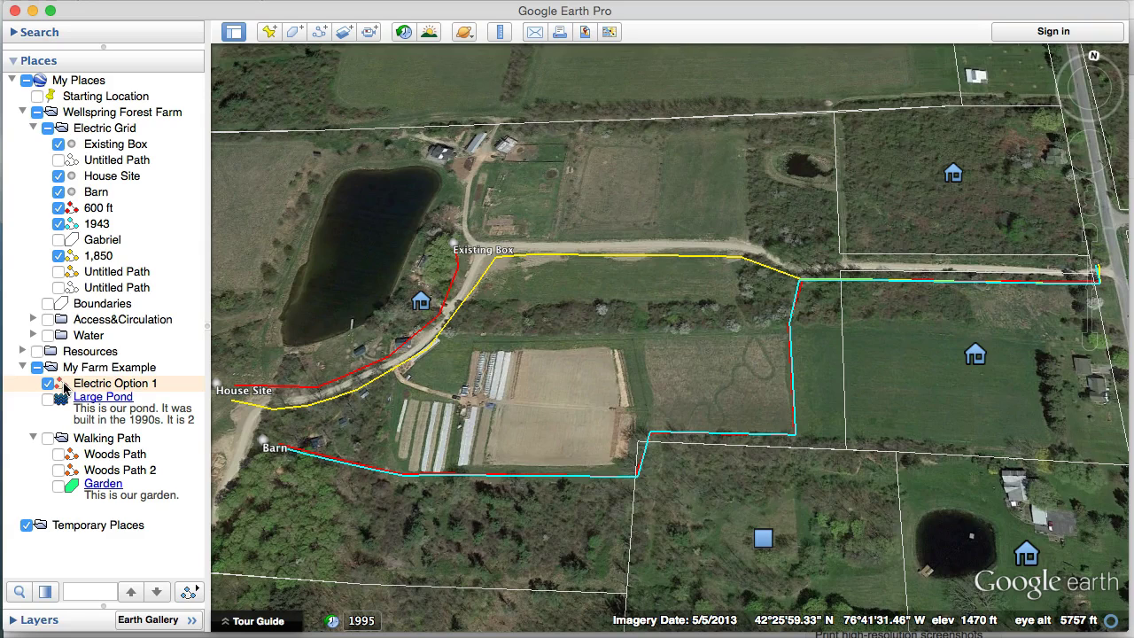
key(Delete)
click(669, 336)
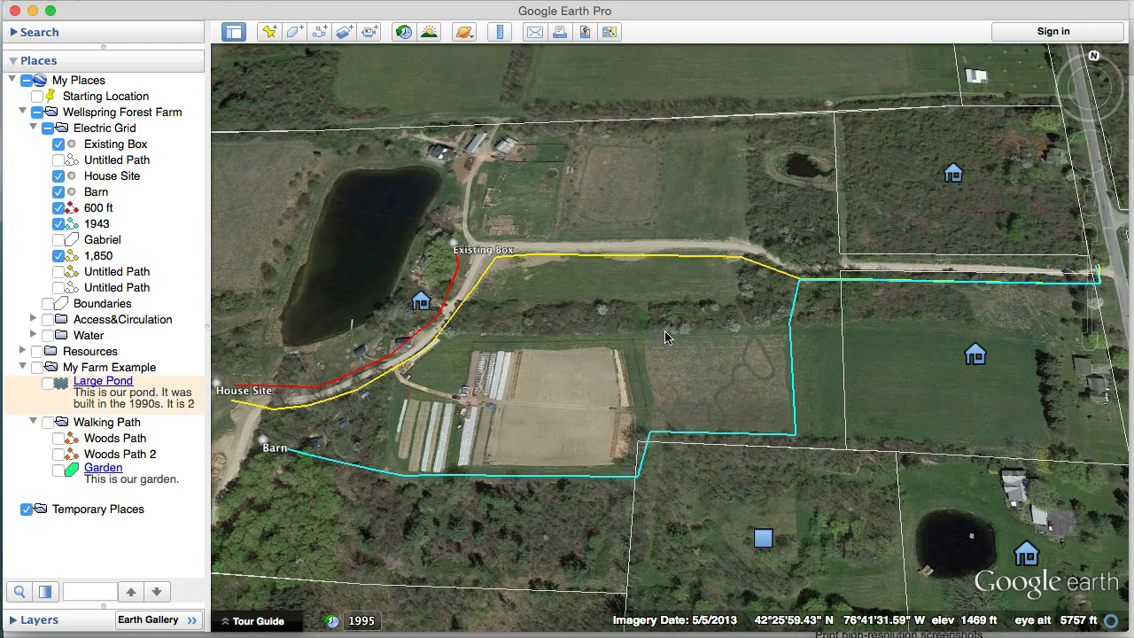
Measure a four-cornered plot in the northwest part of the clearing by House Site with a ruler polygon in feet and acres
click(515, 354)
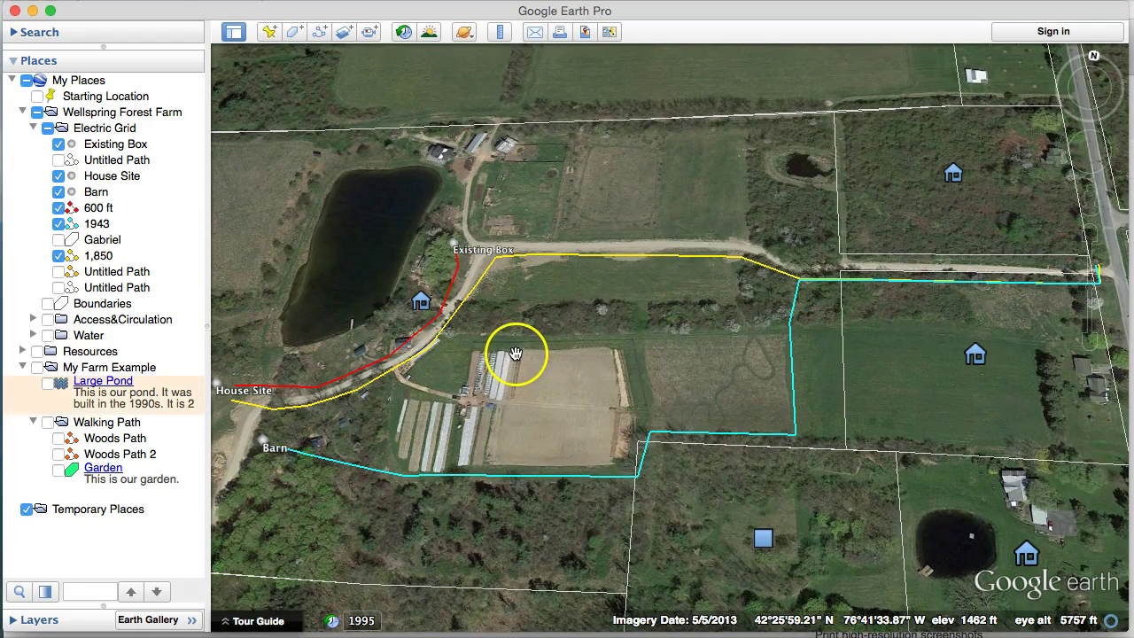
drag(304, 372, 644, 346)
double_click(493, 362)
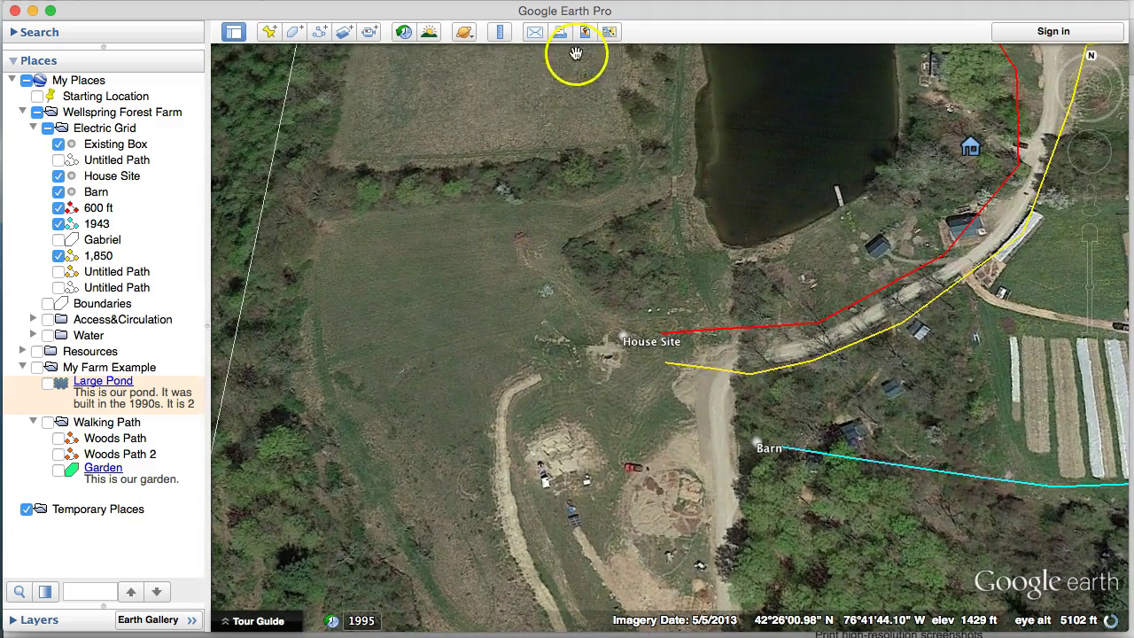
click(502, 32)
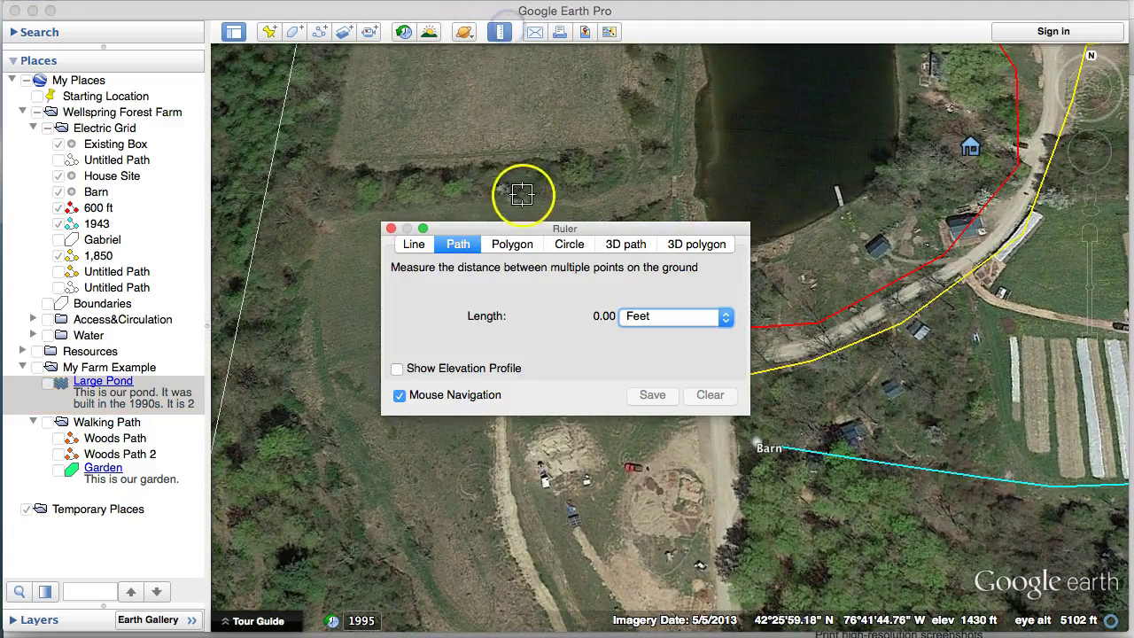
drag(526, 228, 887, 33)
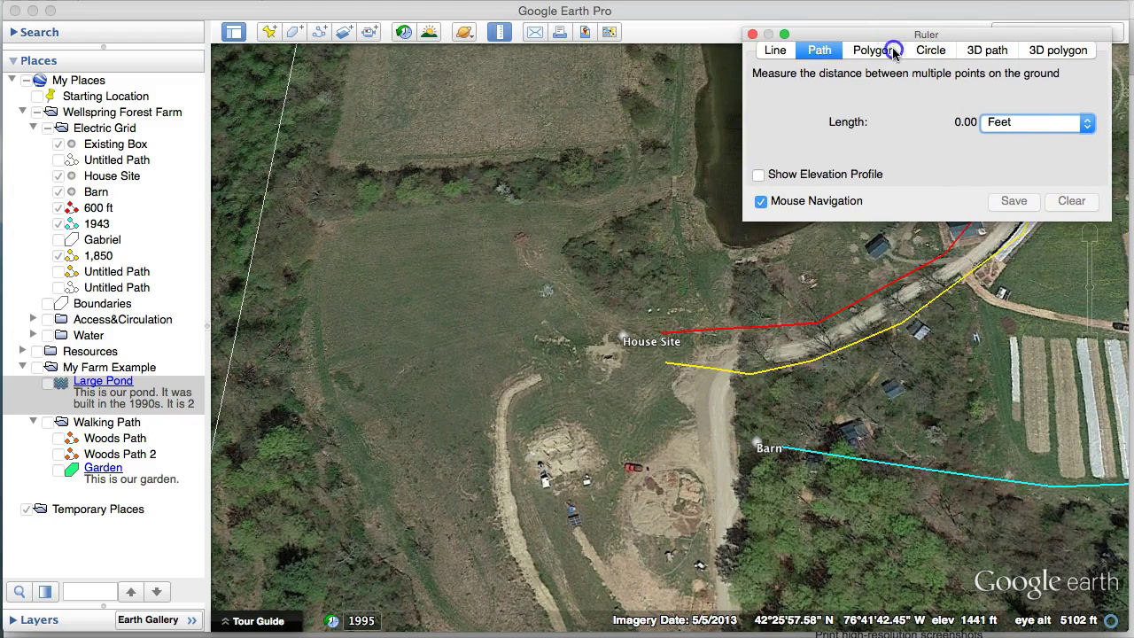
click(873, 49)
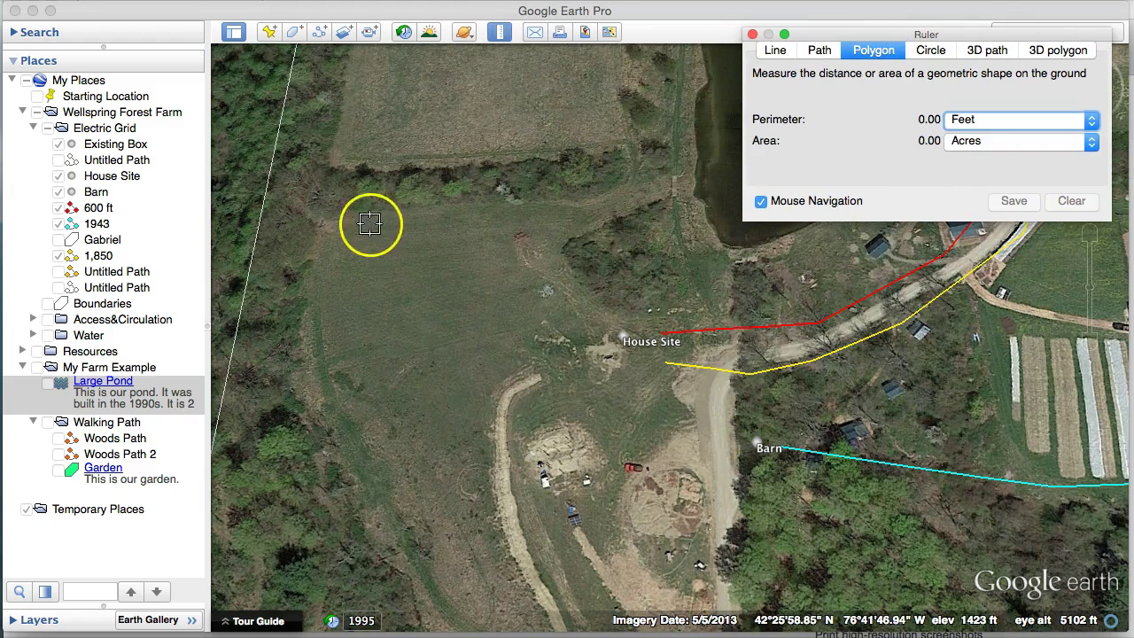
click(324, 223)
click(427, 211)
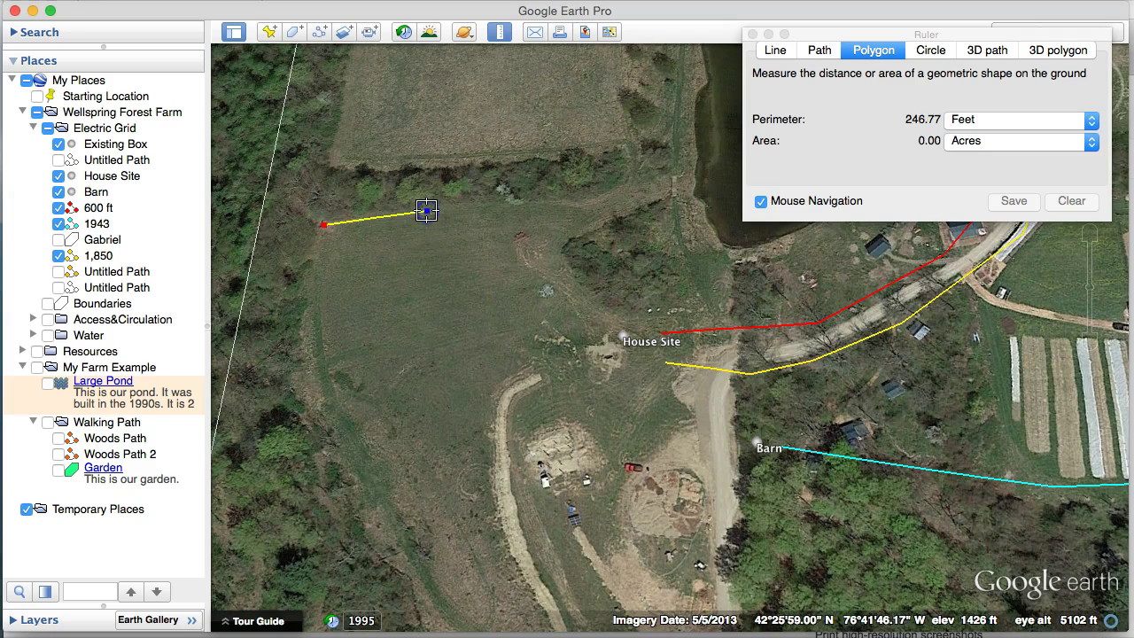
click(428, 351)
click(300, 366)
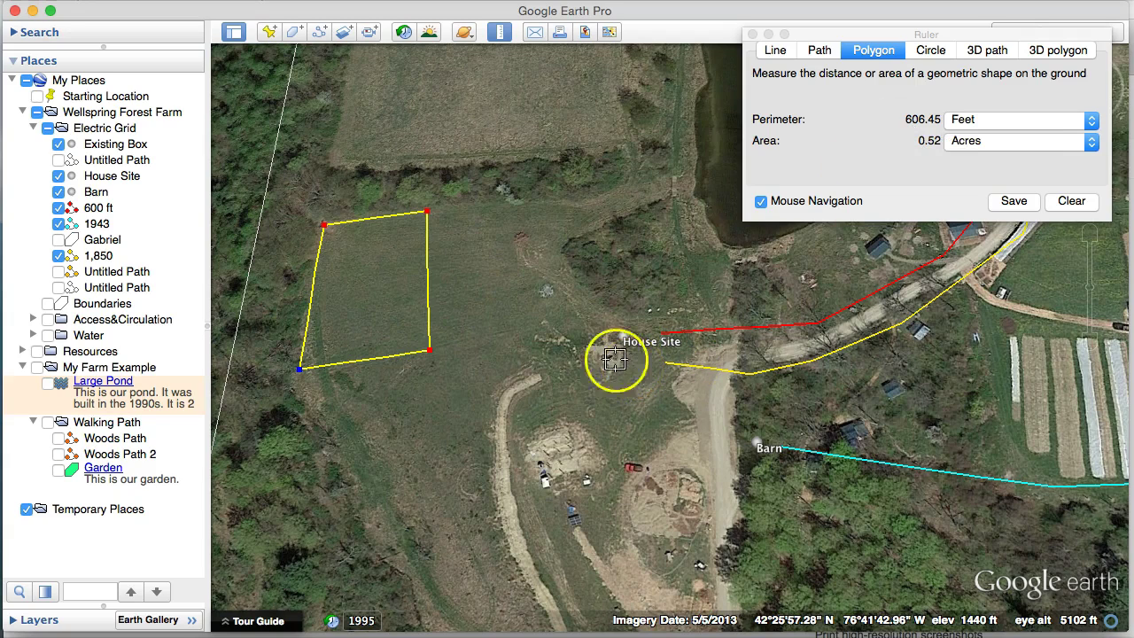
Shrink the measured plot by moving its two southern corners north, and remove the polygon's points
drag(433, 354, 422, 326)
drag(300, 372, 320, 330)
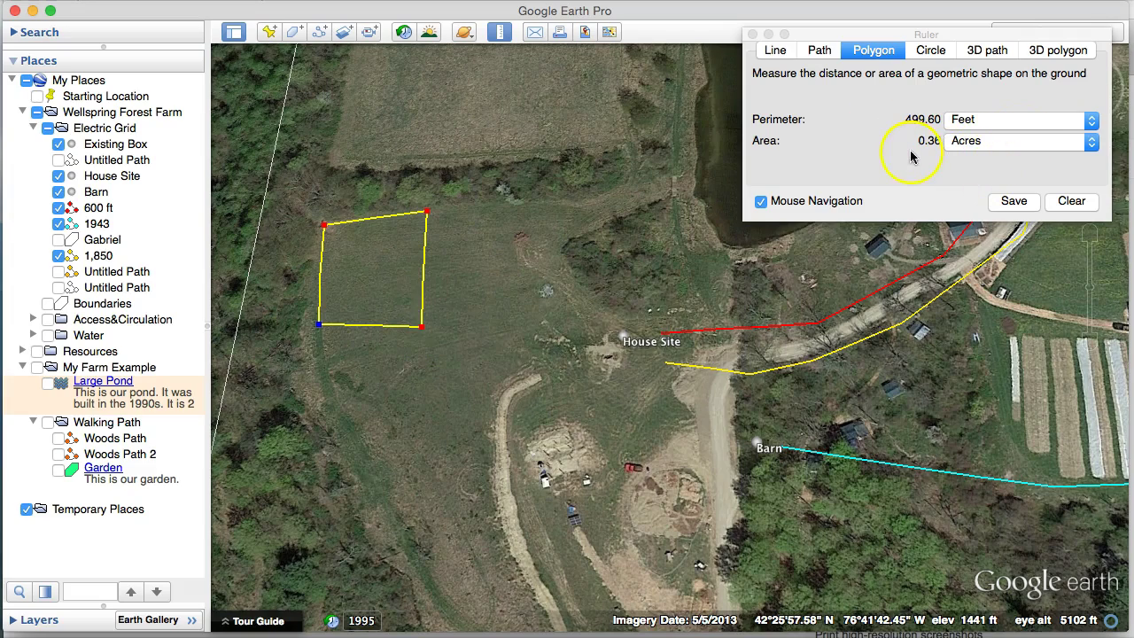
key(BackSpace)
key(BackSpace)
key(BackSpace)
key(BackSpace)
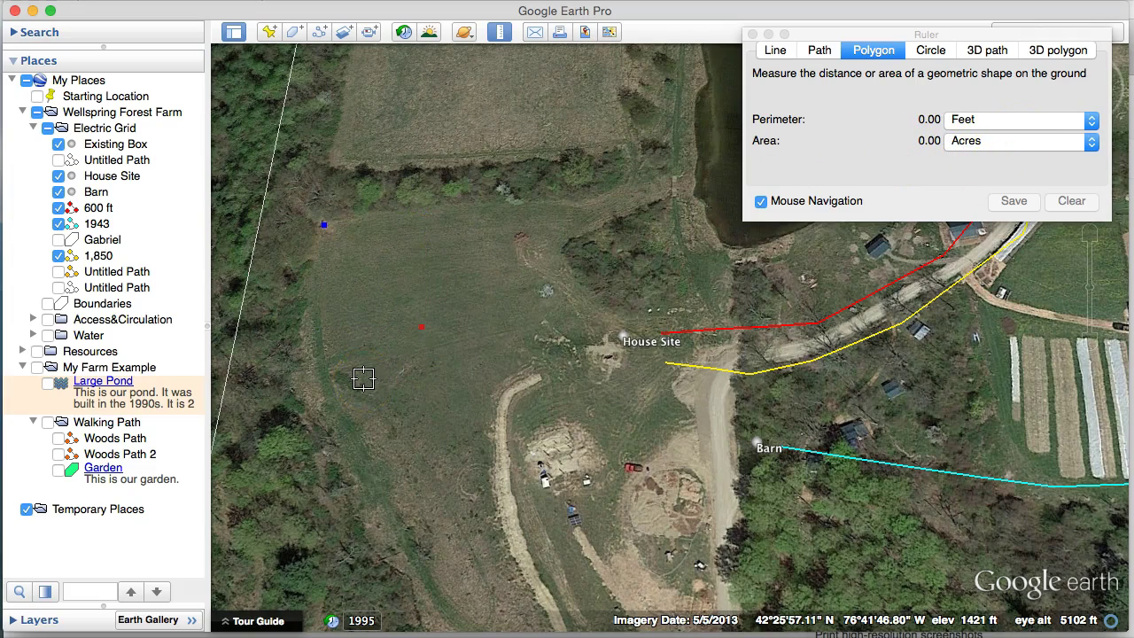
Outline the rectangular field just west of the large pond with a ruler polygon
scroll(516, 232, down, 3)
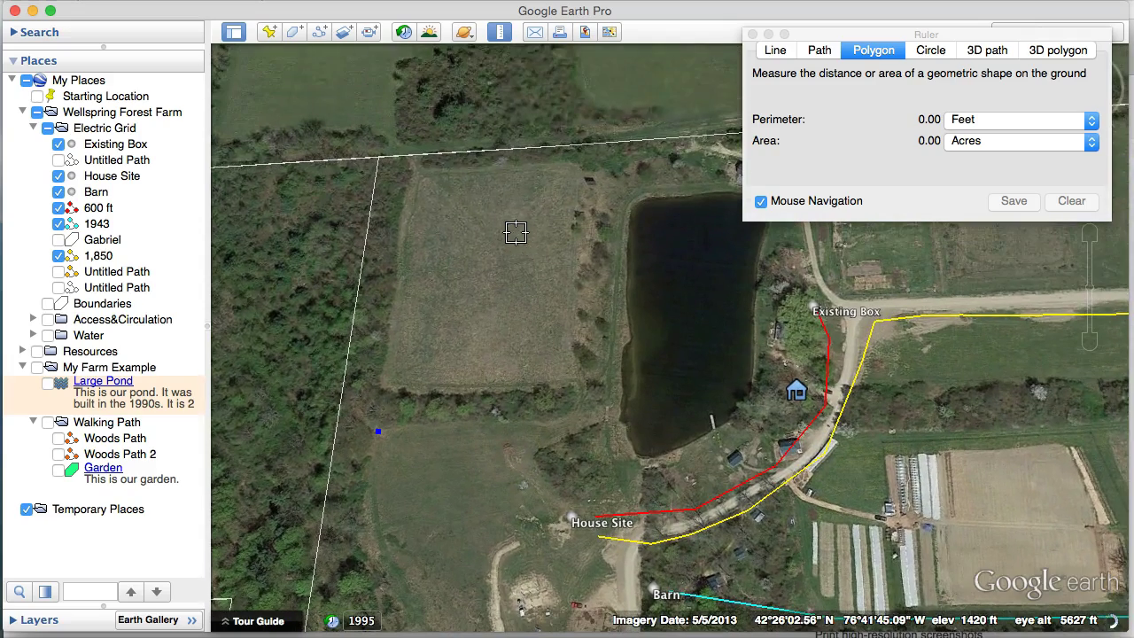
click(409, 171)
click(475, 175)
click(428, 244)
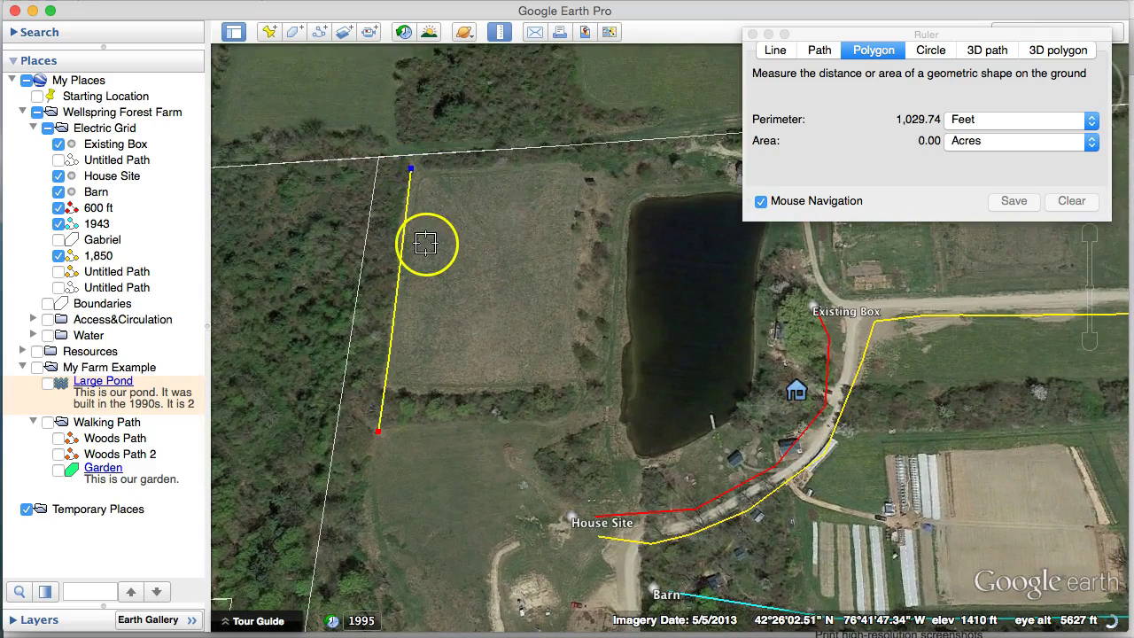
click(572, 166)
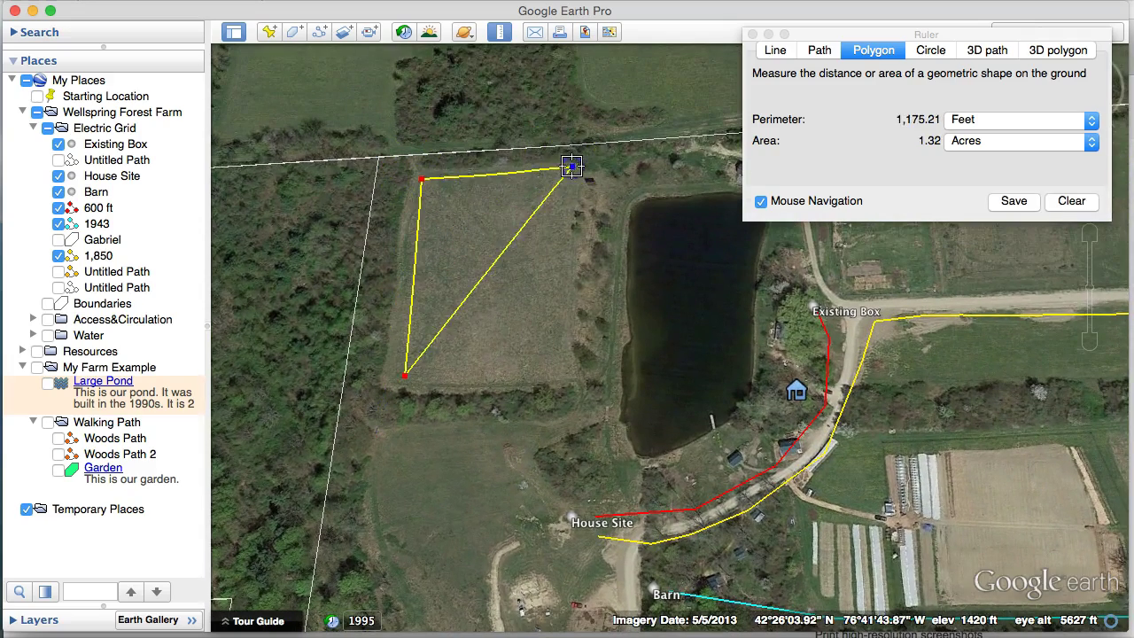
click(565, 377)
Adjust the four corners of the ruler polygon to fit the edges of the field west of the pond
drag(405, 376, 383, 387)
drag(421, 179, 411, 170)
drag(573, 167, 575, 169)
drag(565, 379, 568, 385)
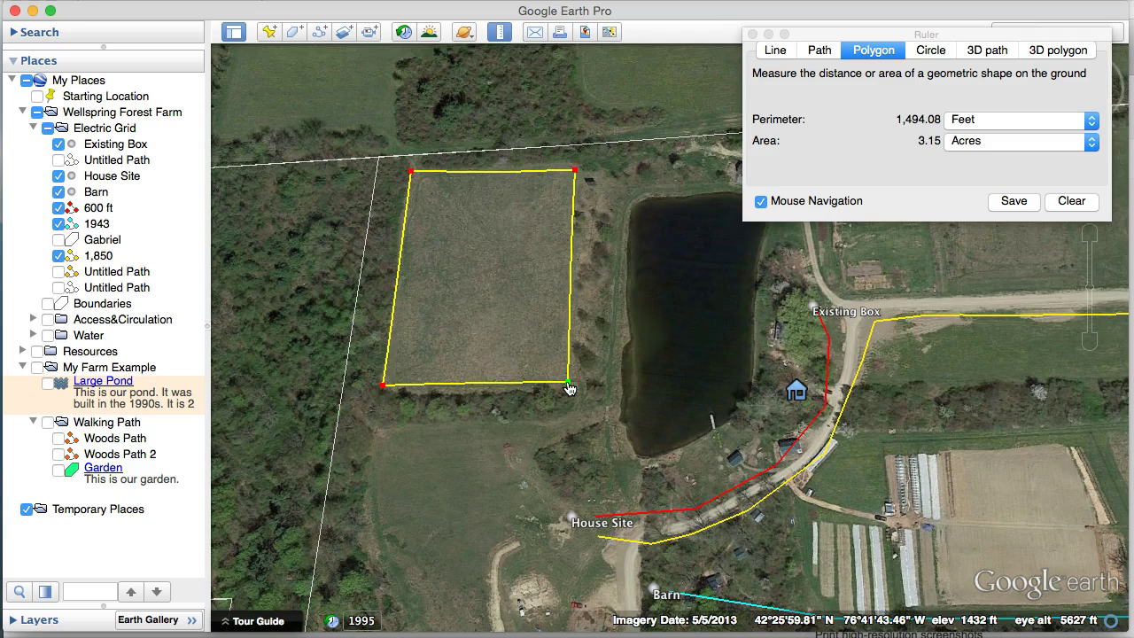
Add a fifth polygon corner south of the field, remove that corner, and clear the measurement
drag(582, 448, 576, 445)
click(393, 290)
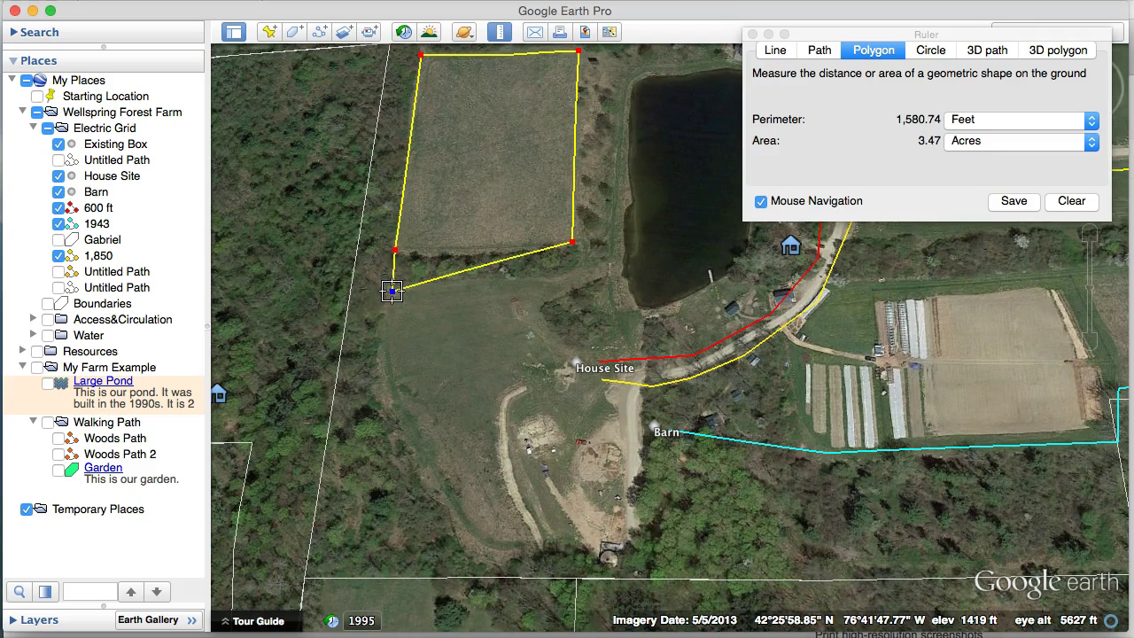
right_click(394, 292)
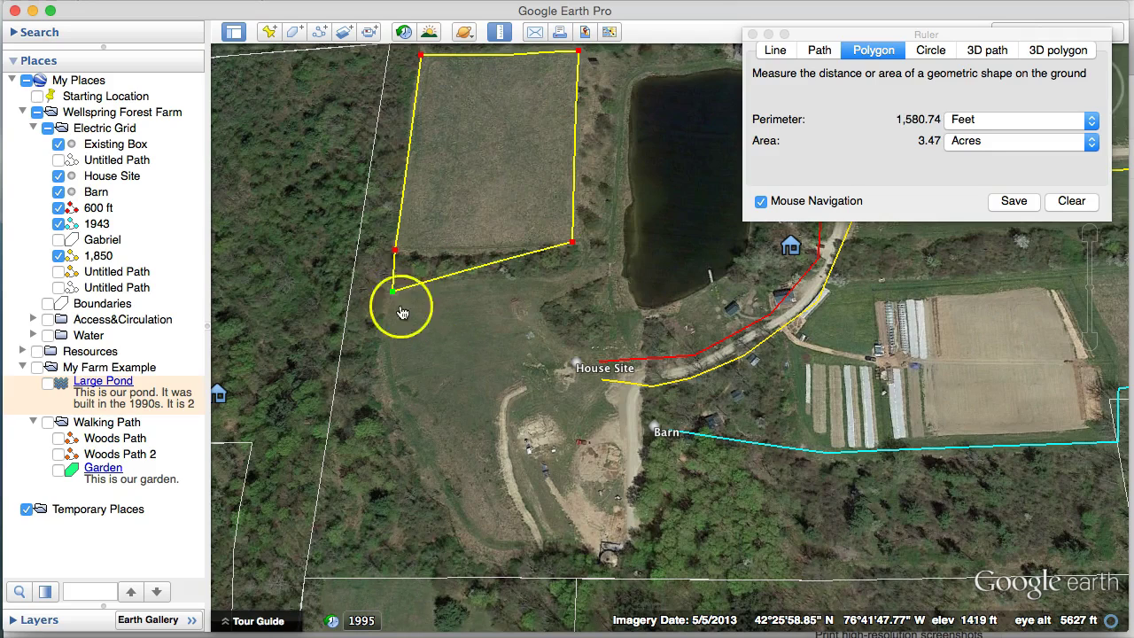
click(794, 288)
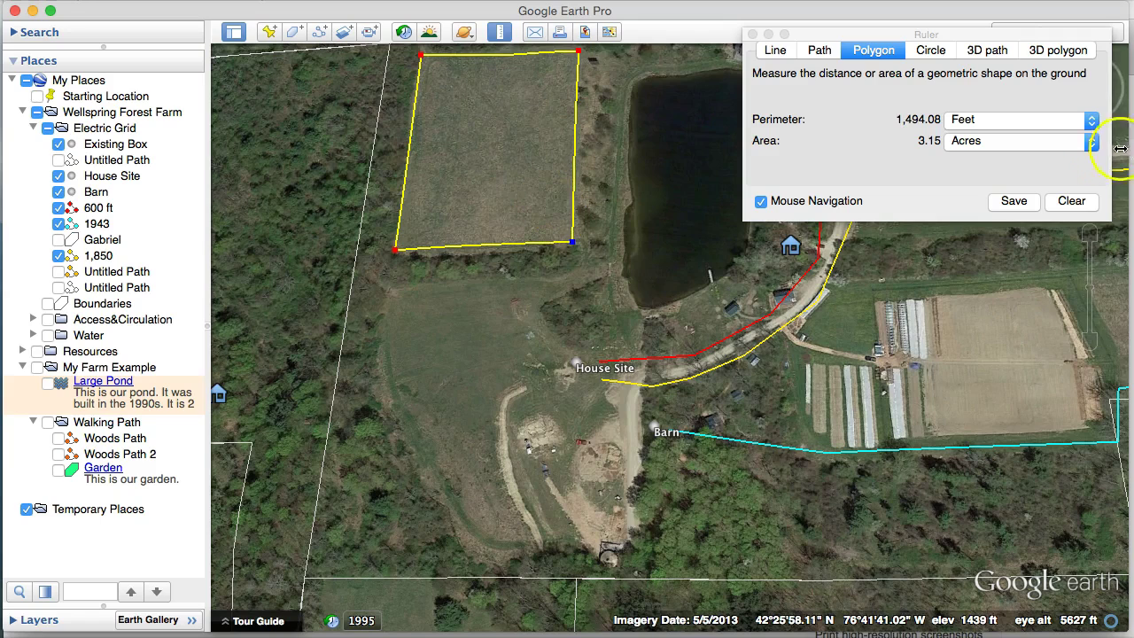
click(1071, 201)
Measure the irregular clearing west of House Site with a ten-cornered ruler polygon, then clear the measurement and close the Ruler
click(387, 290)
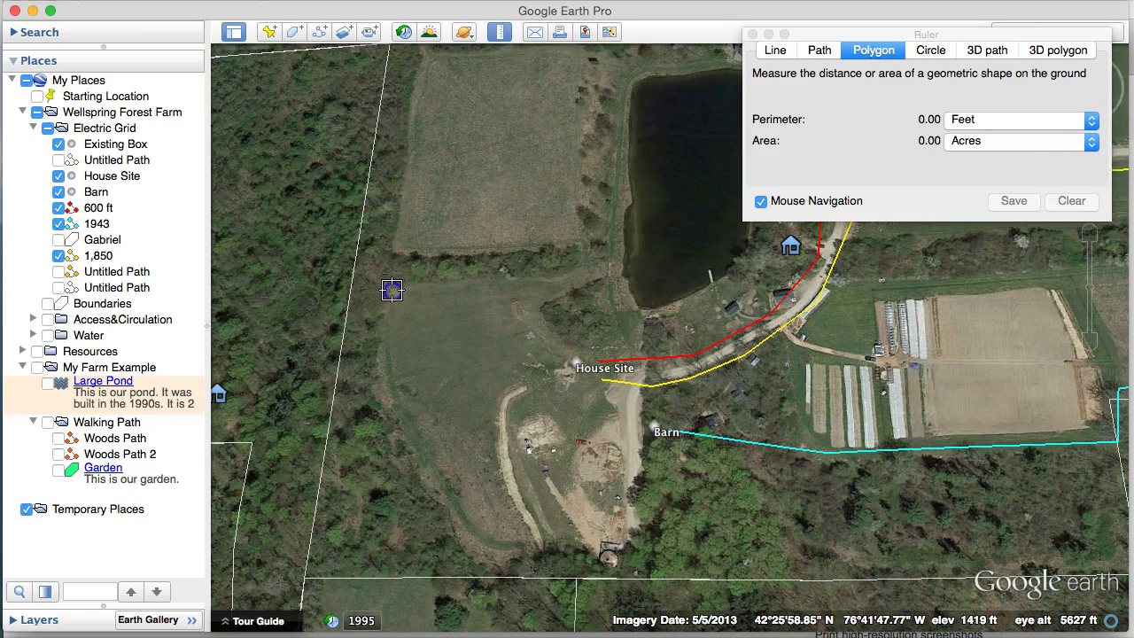
click(544, 280)
click(394, 291)
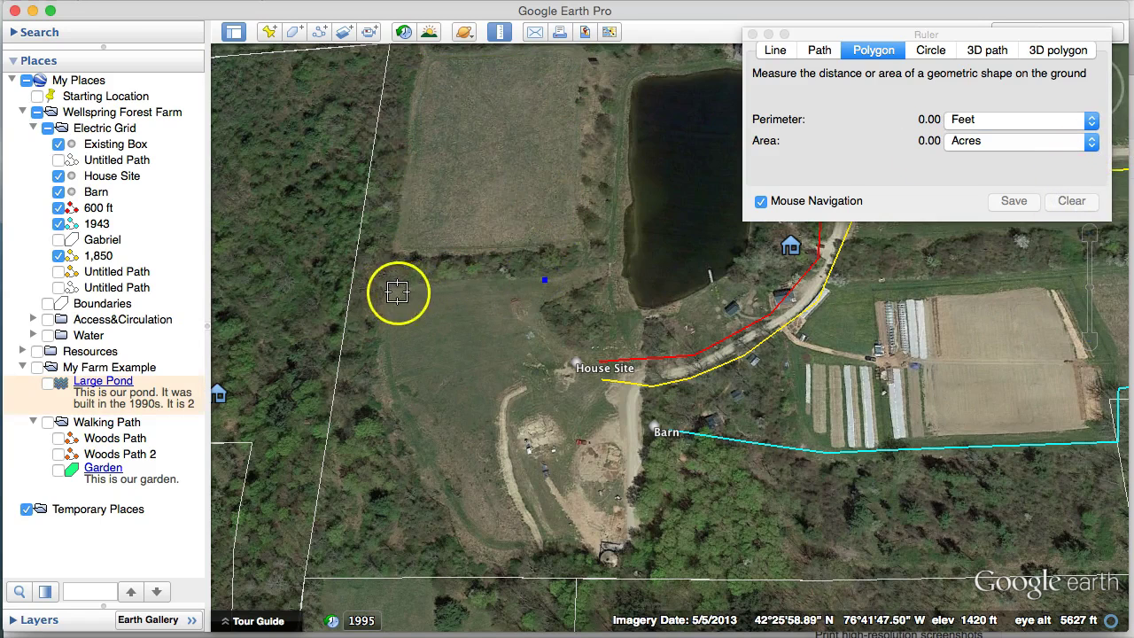
click(373, 394)
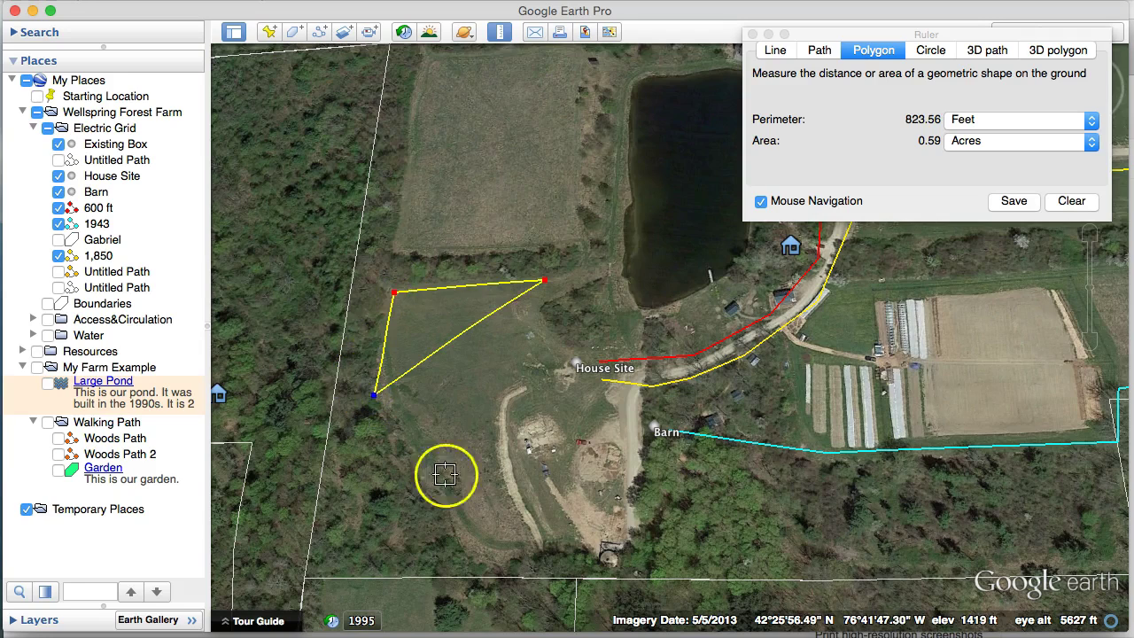
click(450, 501)
click(482, 554)
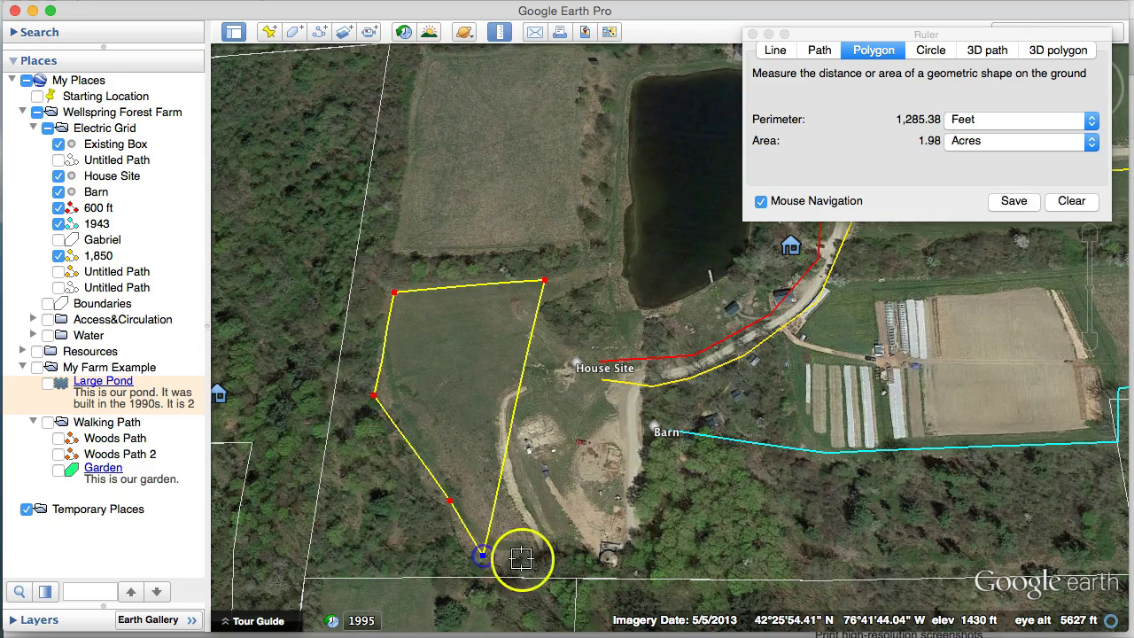
click(533, 550)
click(495, 457)
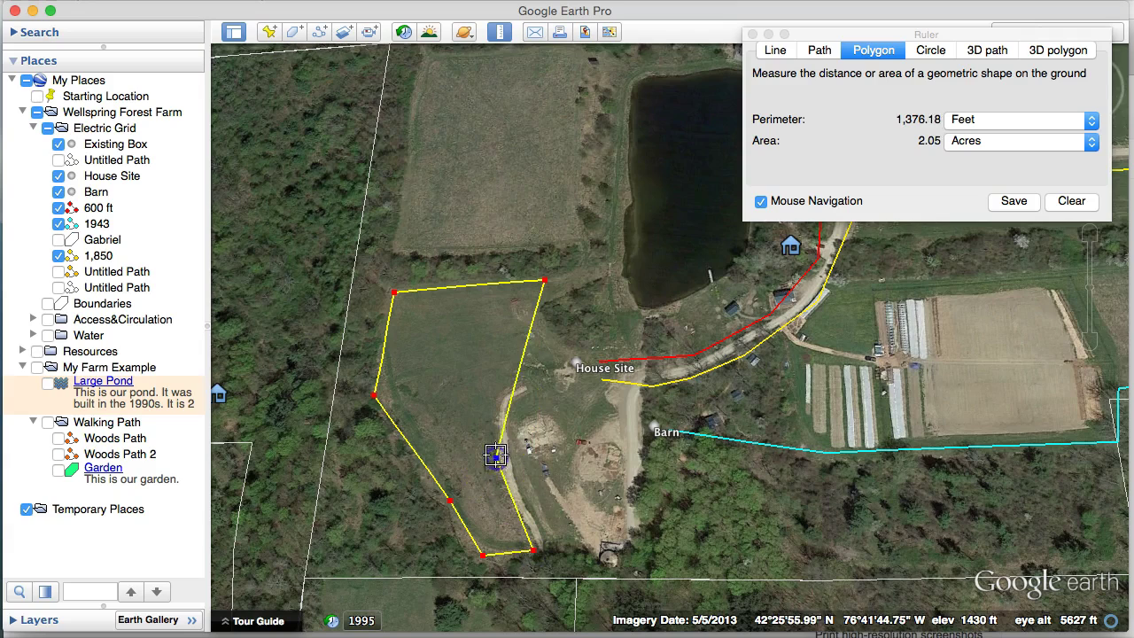
click(501, 400)
click(522, 379)
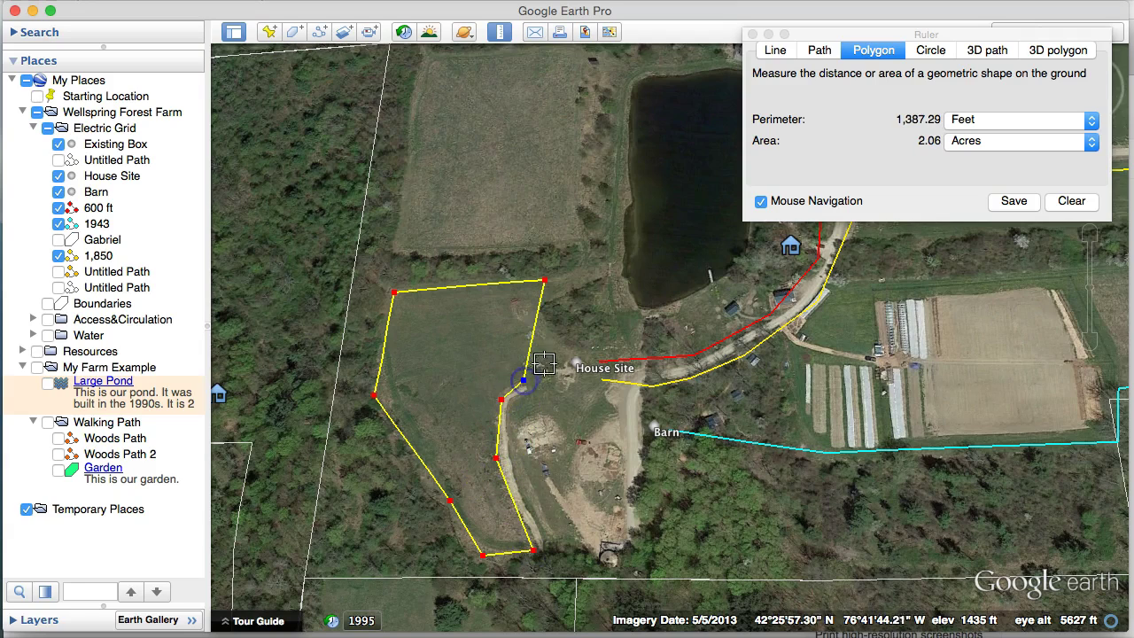
click(561, 362)
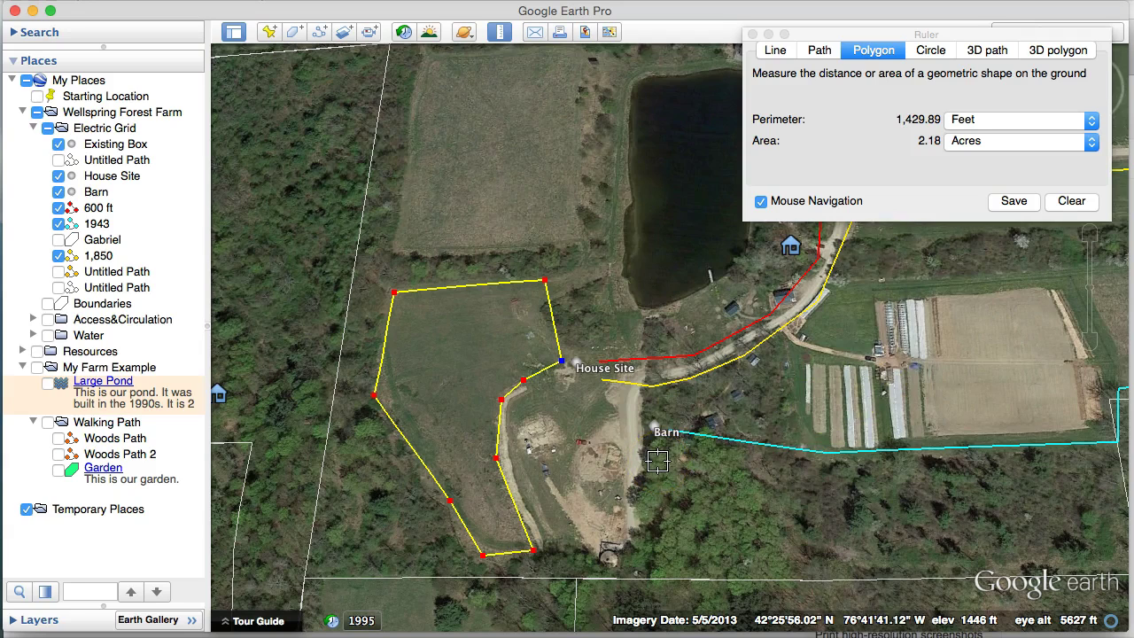
click(1071, 200)
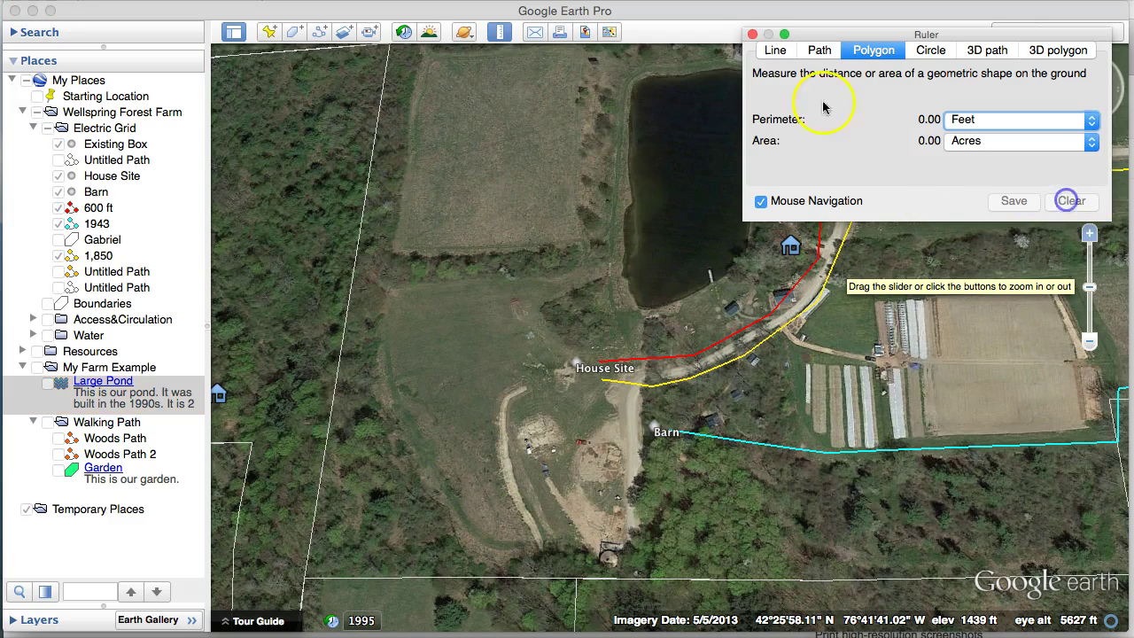
click(750, 32)
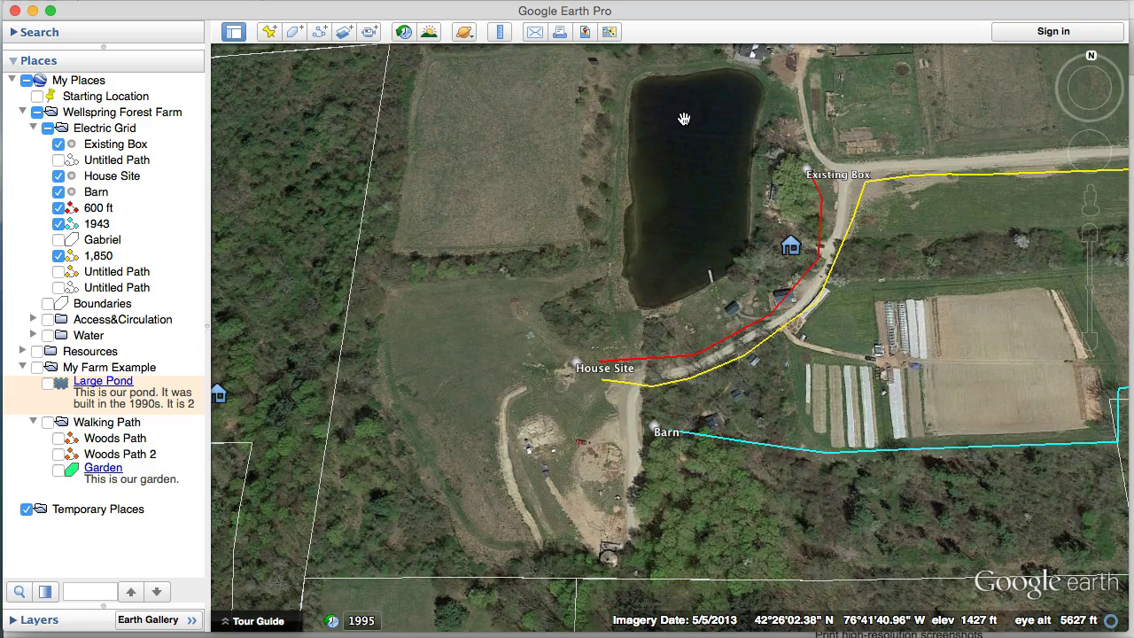
Collapse the Walking Path, My Farm Example and Wellspring Forest Farm folders in the places list
click(32, 421)
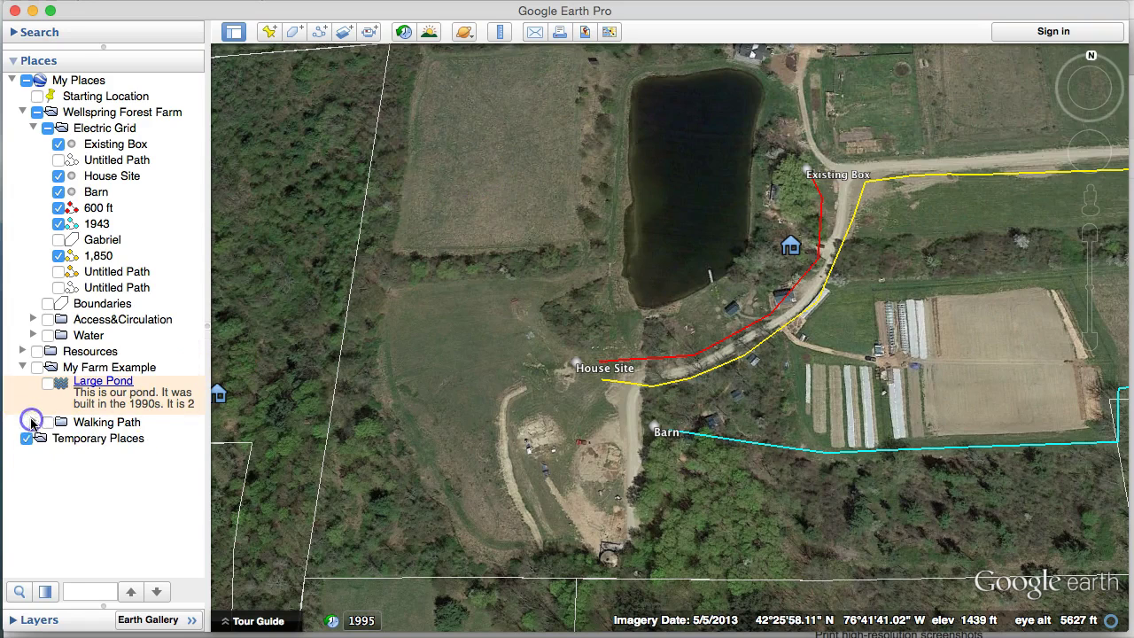
click(22, 367)
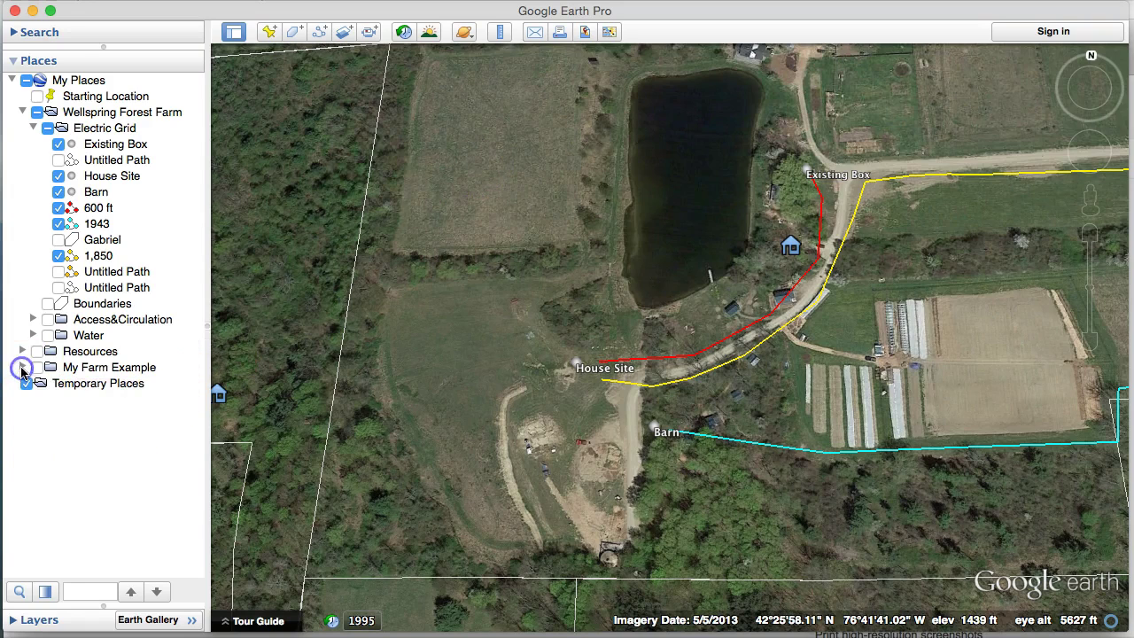
click(18, 112)
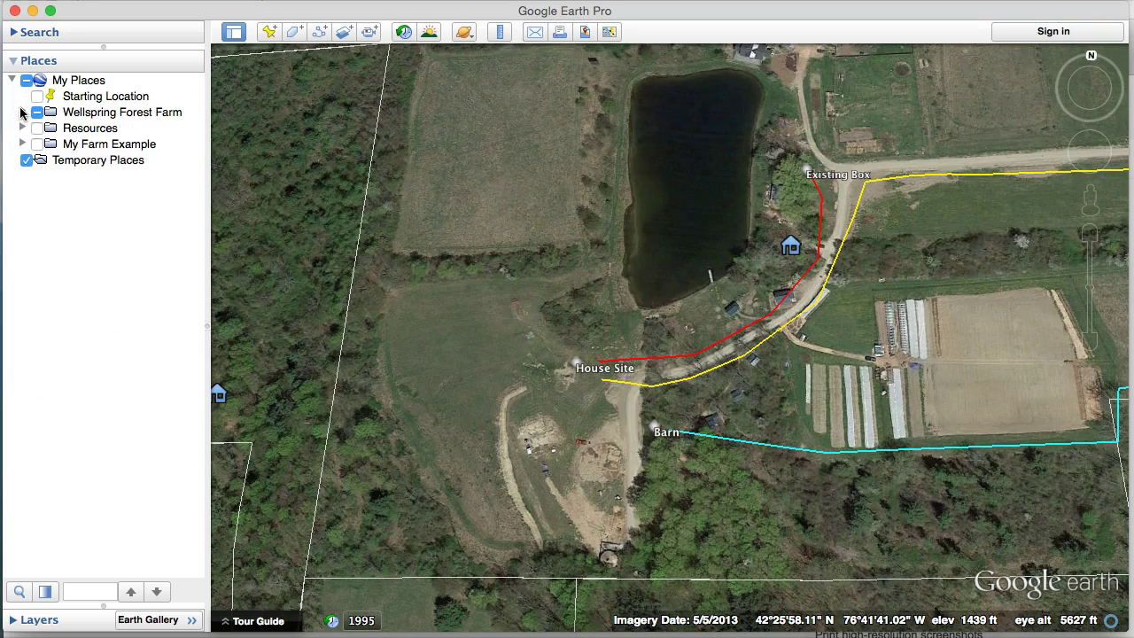